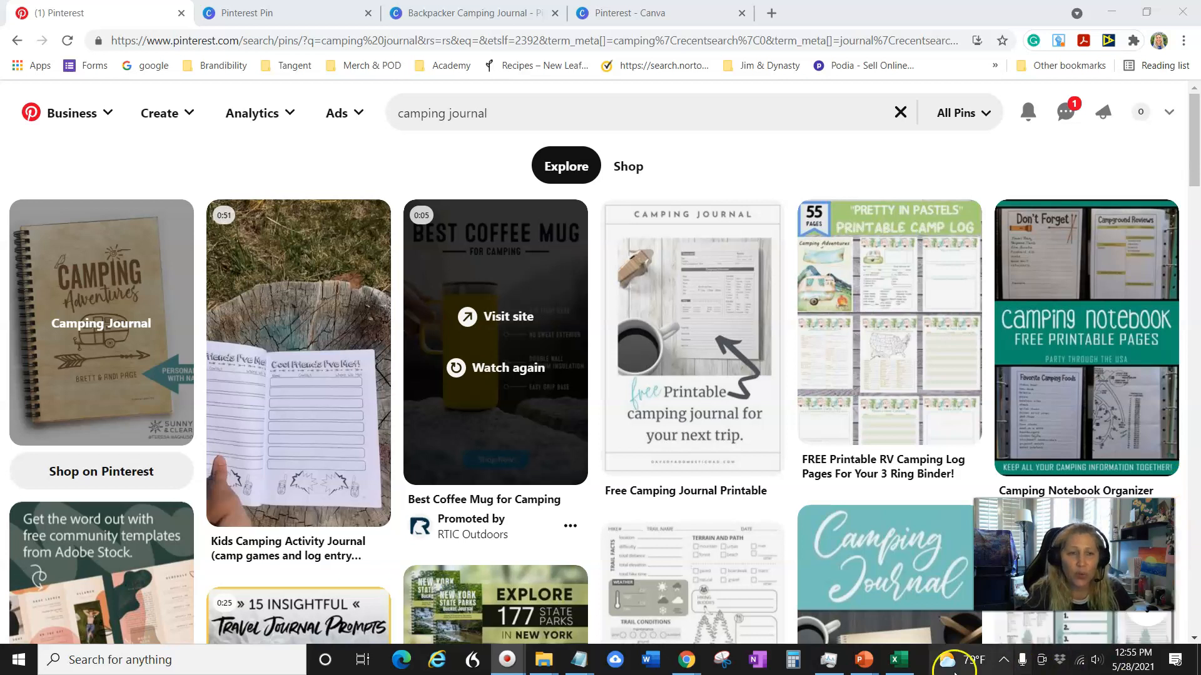
# - Examine the camping journal pins in the Pinterest results for cover, layout and headline ideas
pyautogui.scroll(-4, 1198, 466)
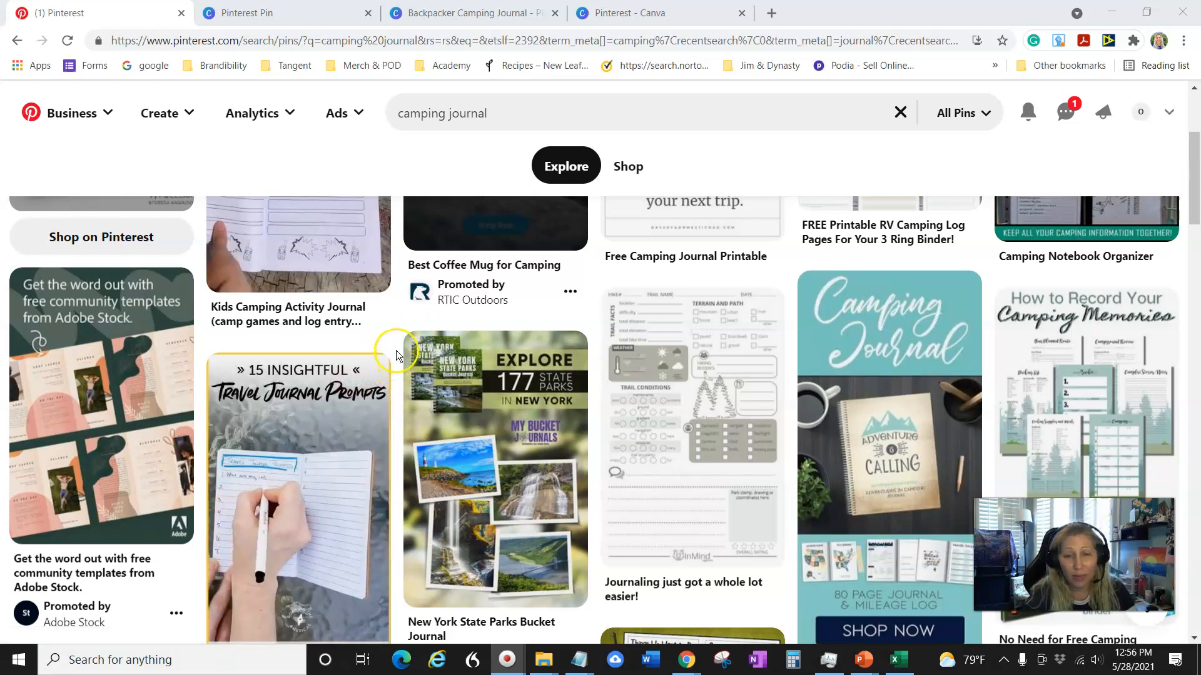
pyautogui.scroll(-1, 395, 351)
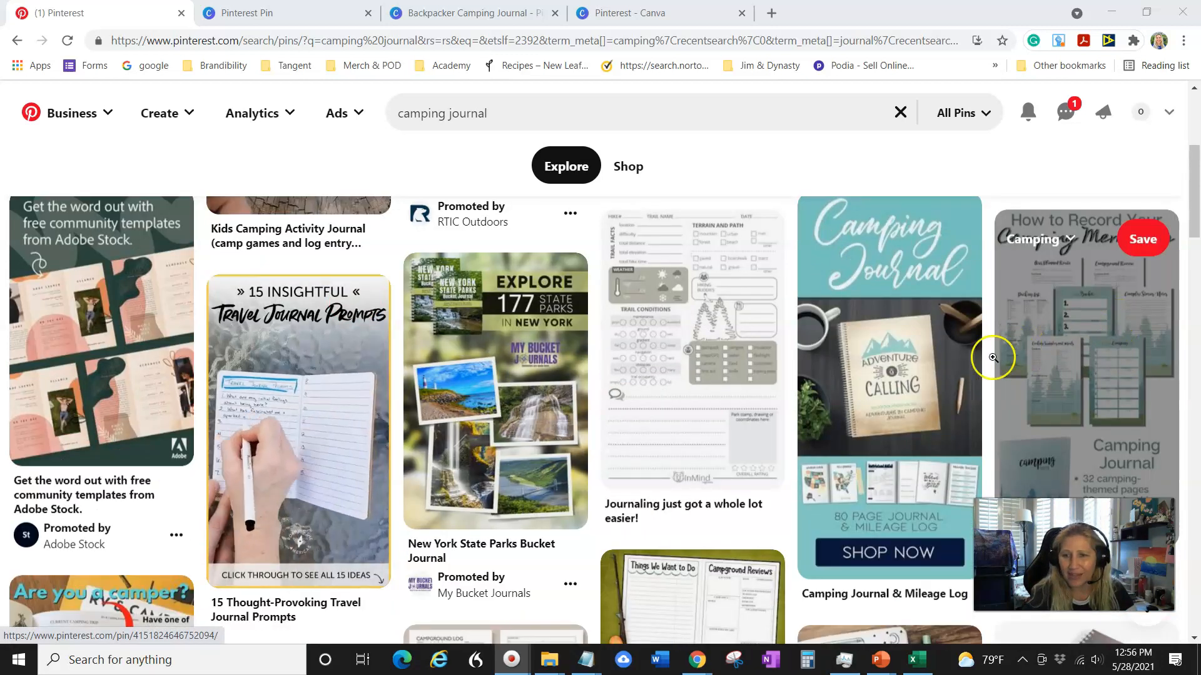
pyautogui.scroll(3, 912, 406)
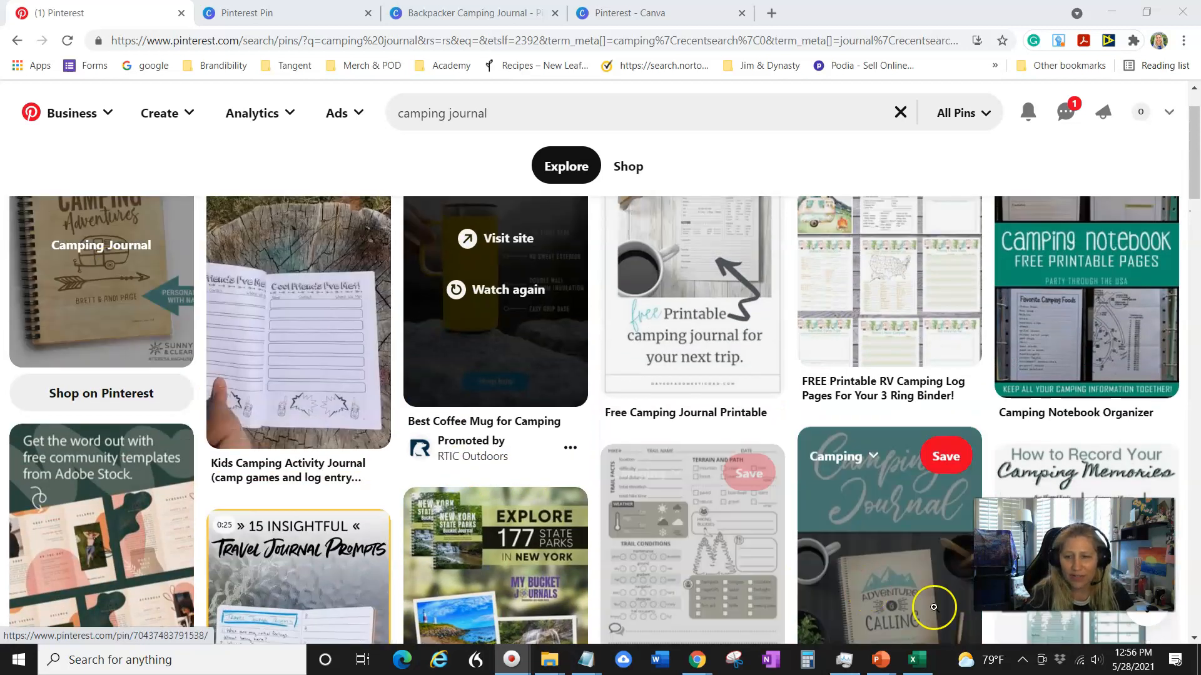
pyautogui.scroll(1, 162, 312)
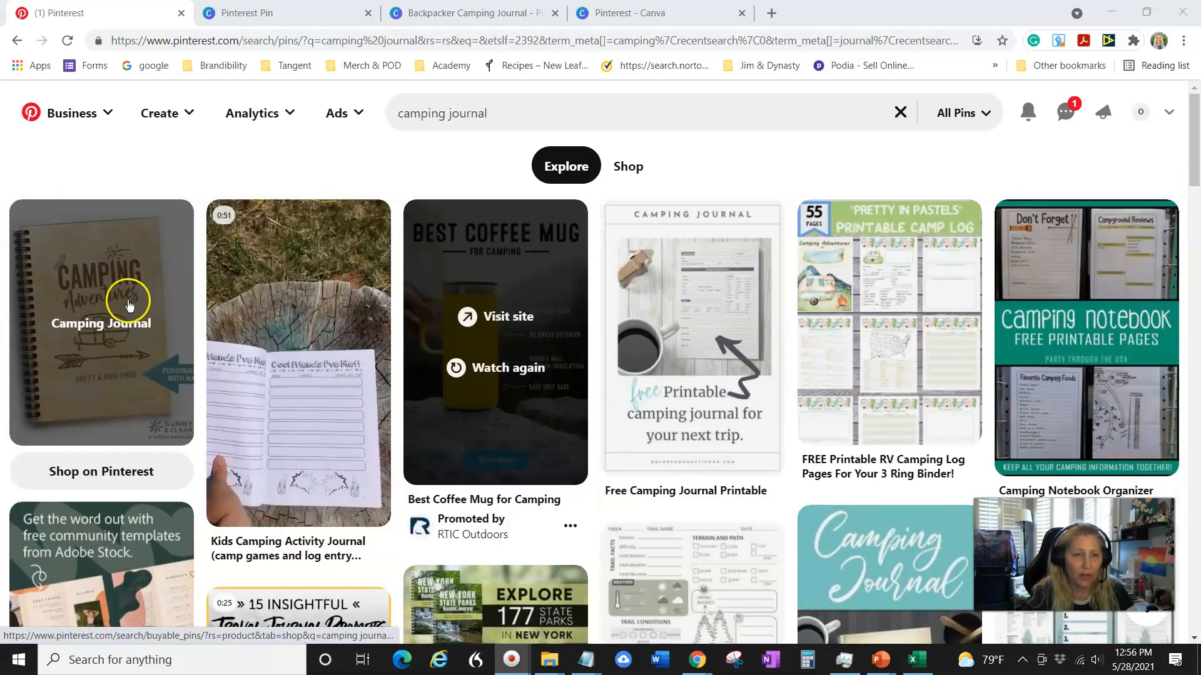
pyautogui.scroll(-2, 888, 532)
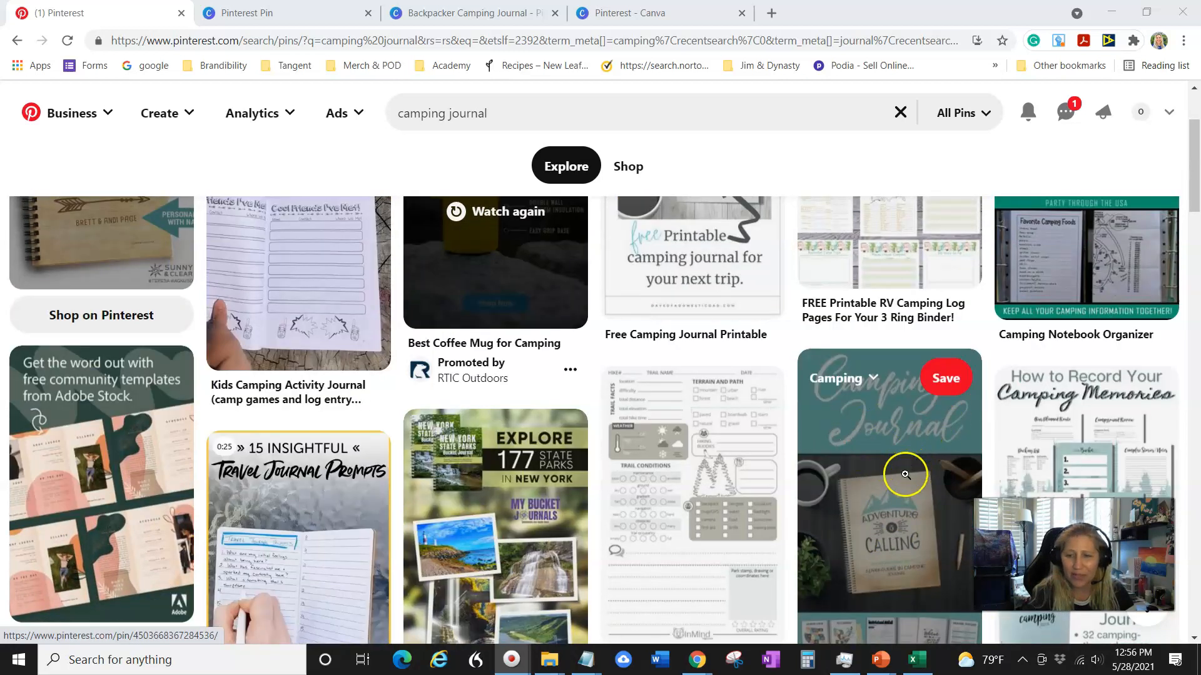
pyautogui.scroll(-2, 891, 476)
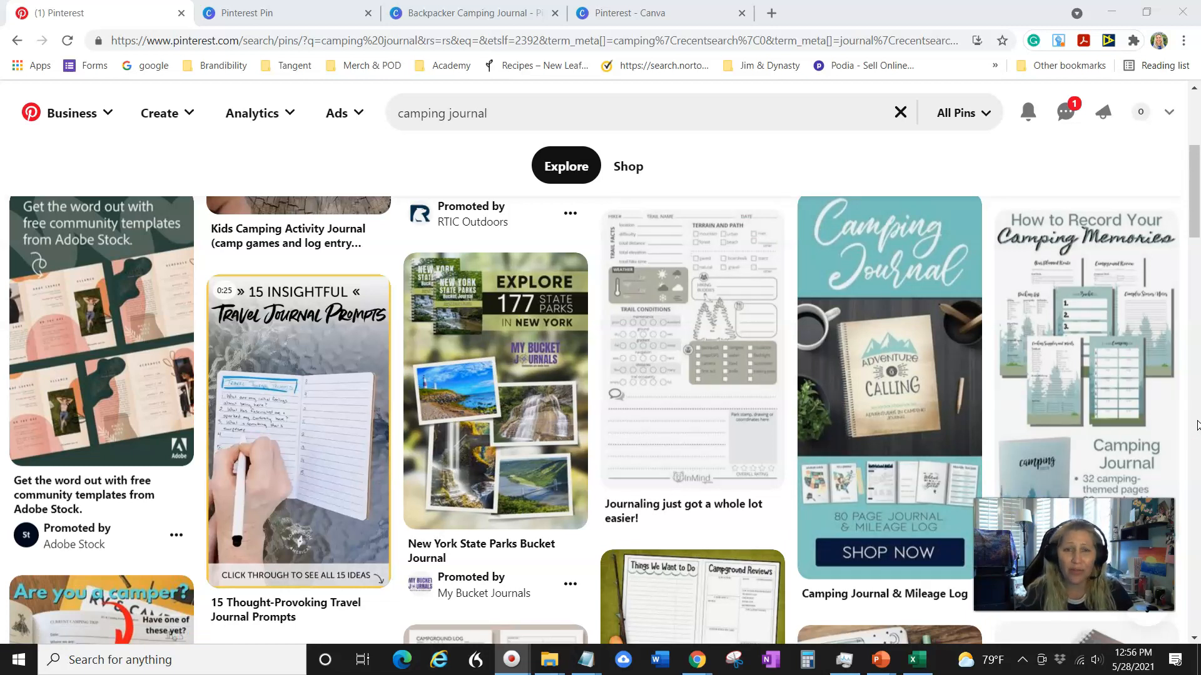
pyautogui.scroll(-5, 1196, 425)
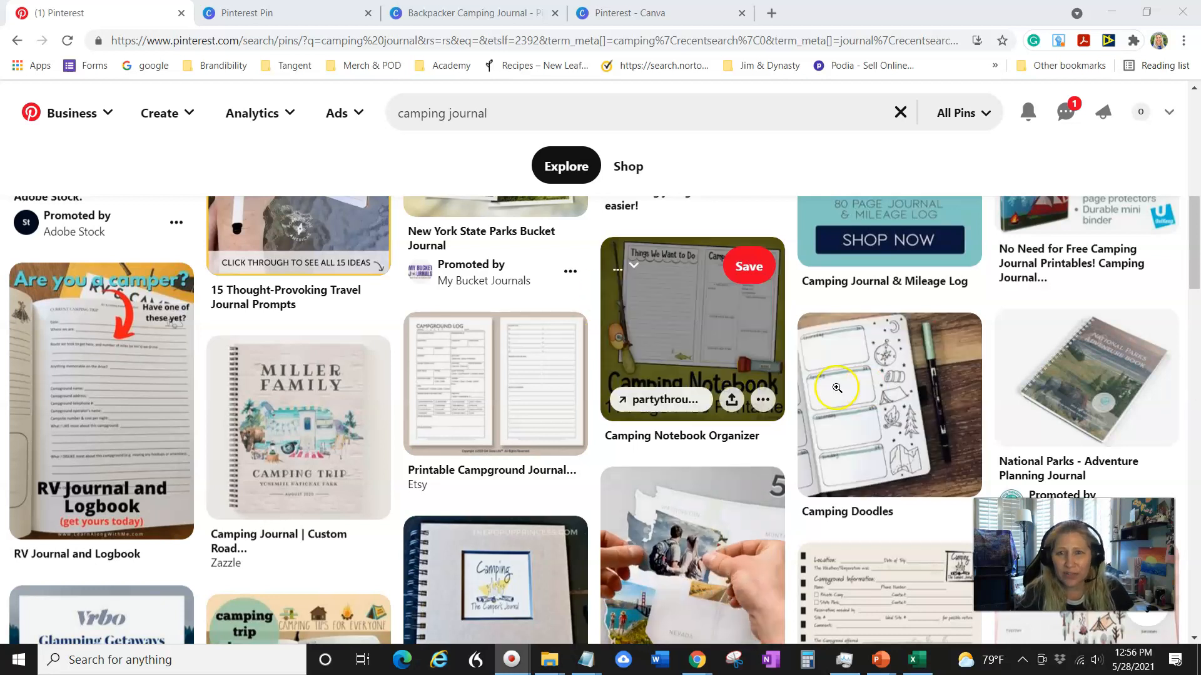
pyautogui.moveTo(231, 502)
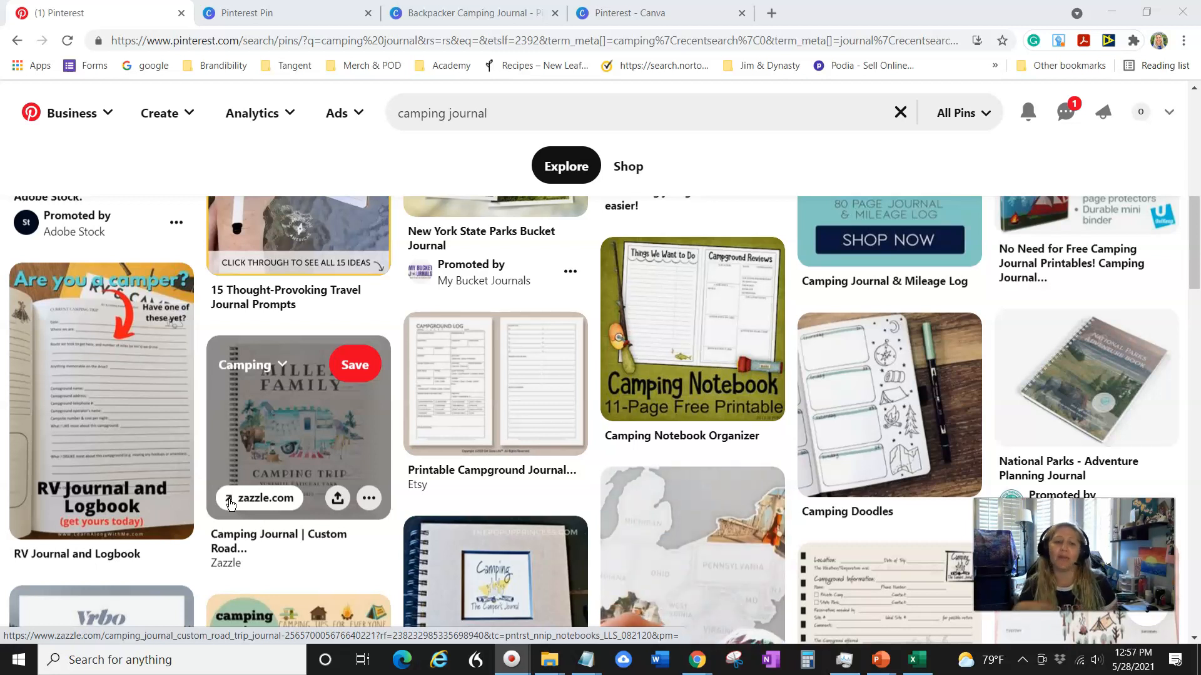
pyautogui.scroll(-4, 313, 494)
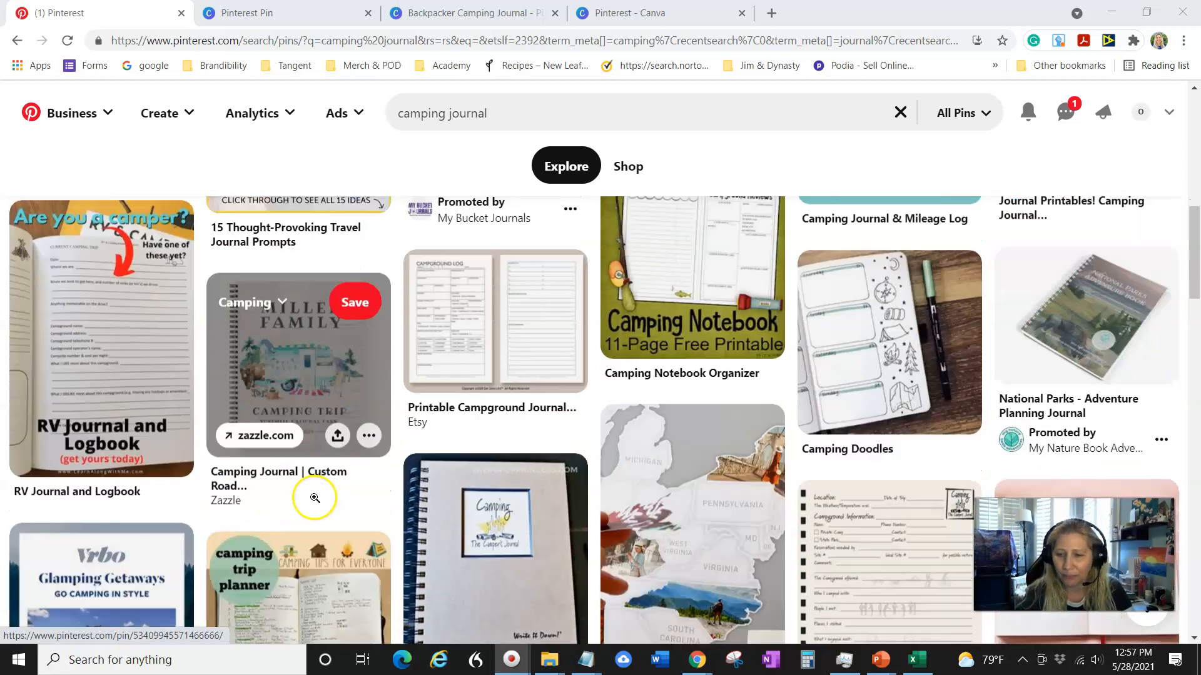
pyautogui.scroll(-6, 481, 555)
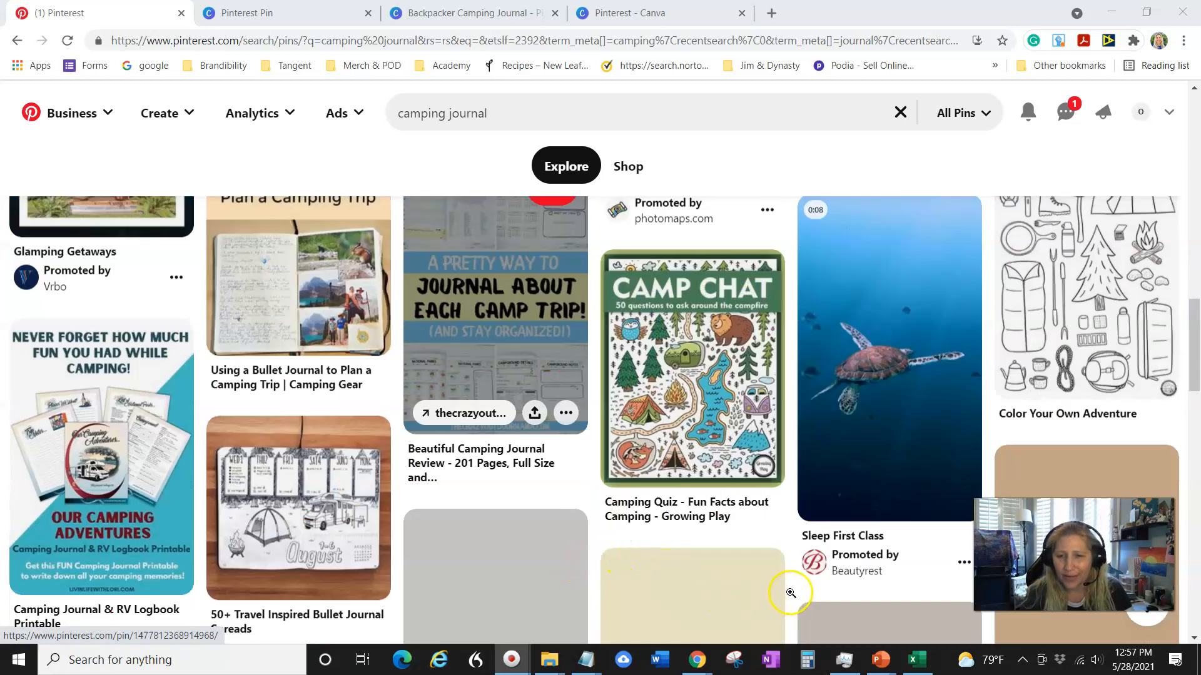
pyautogui.scroll(-5, 789, 594)
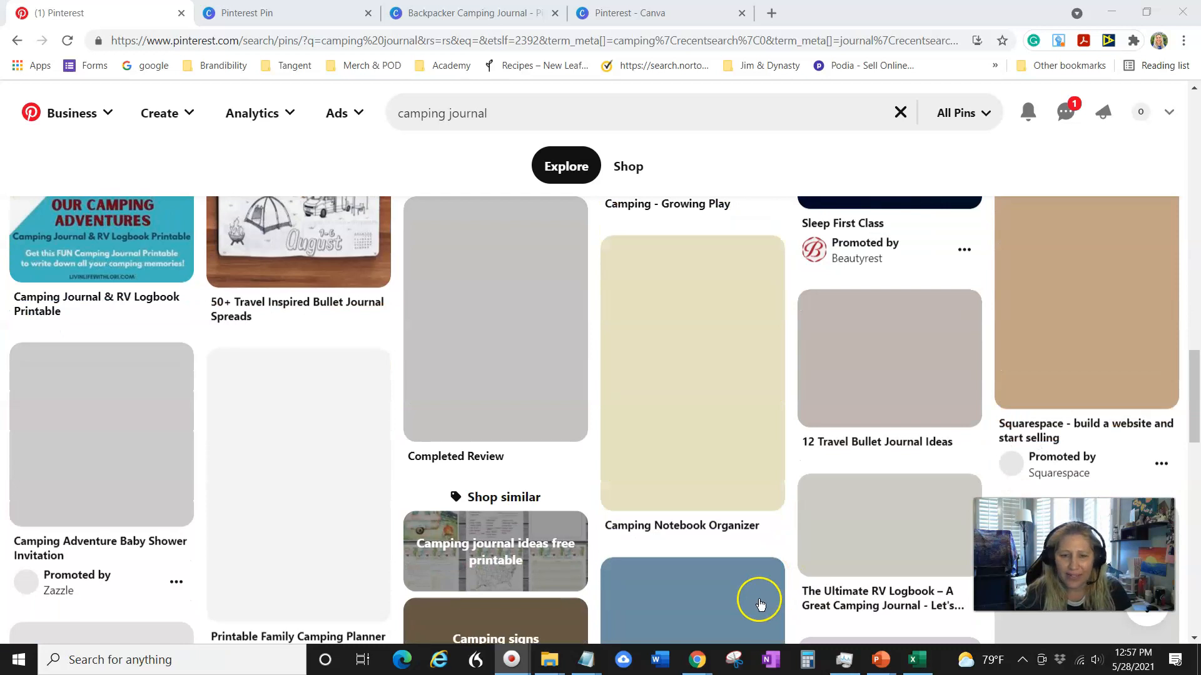
pyautogui.scroll(20, 760, 603)
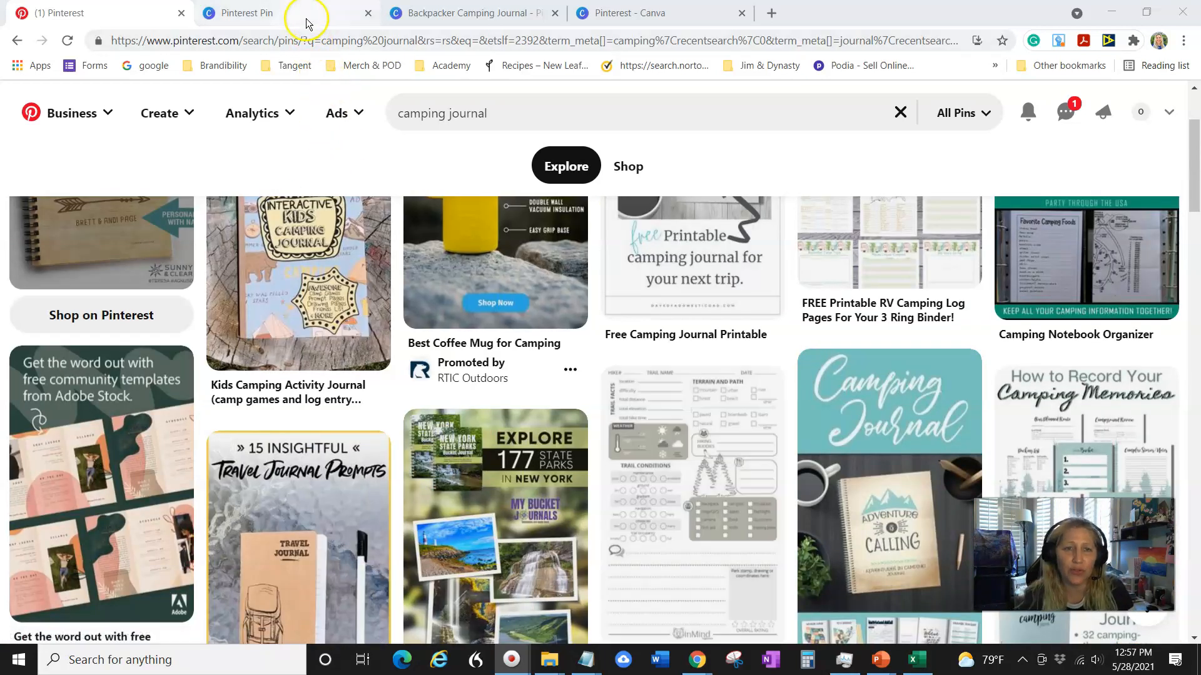
# - Switch to the Backpacker Camping Journal design in Canva and review the pins on its first two pages
pyautogui.click(306, 23)
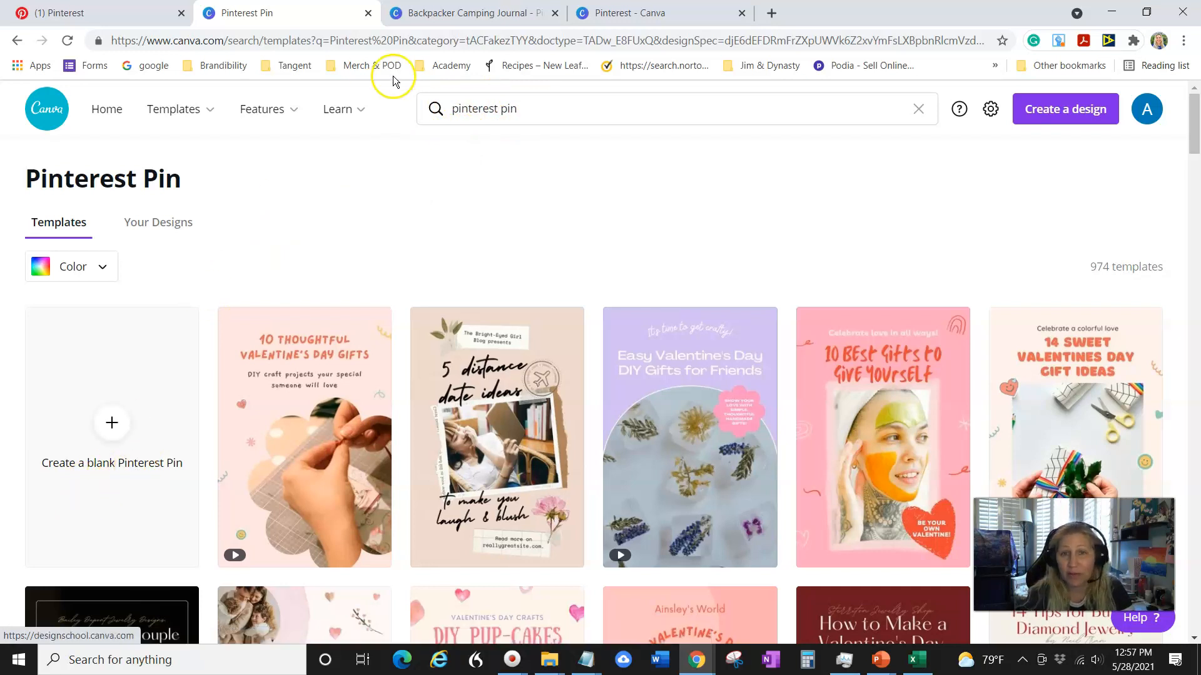
pyautogui.click(441, 17)
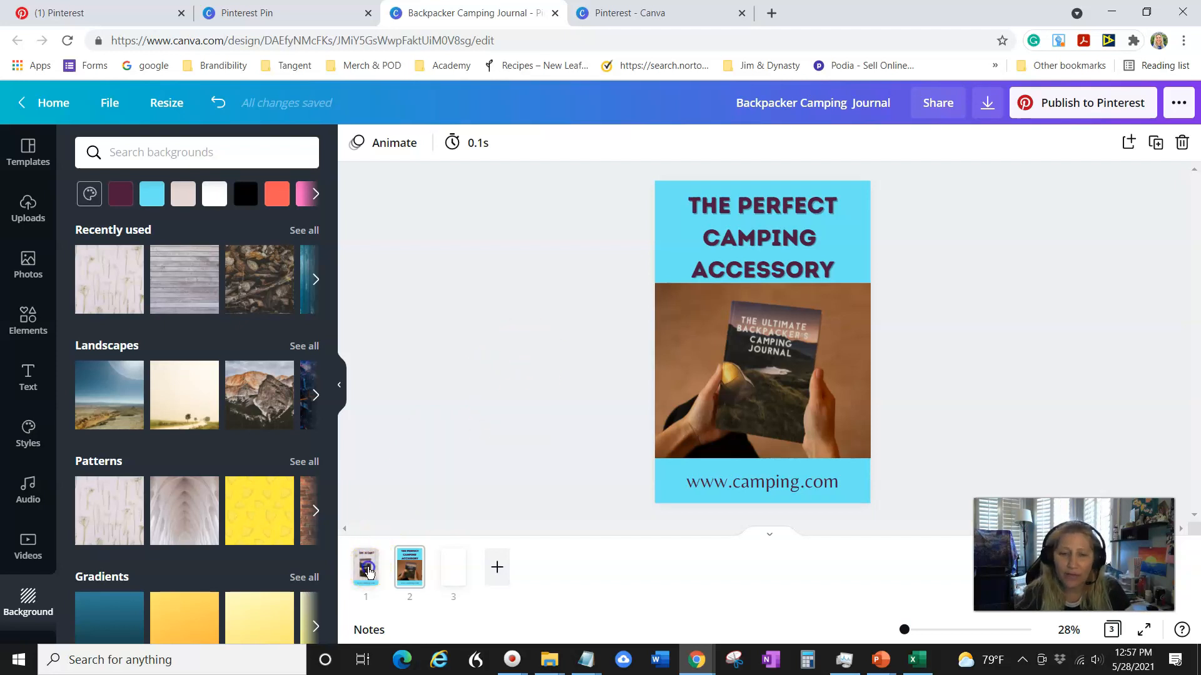
pyautogui.click(367, 569)
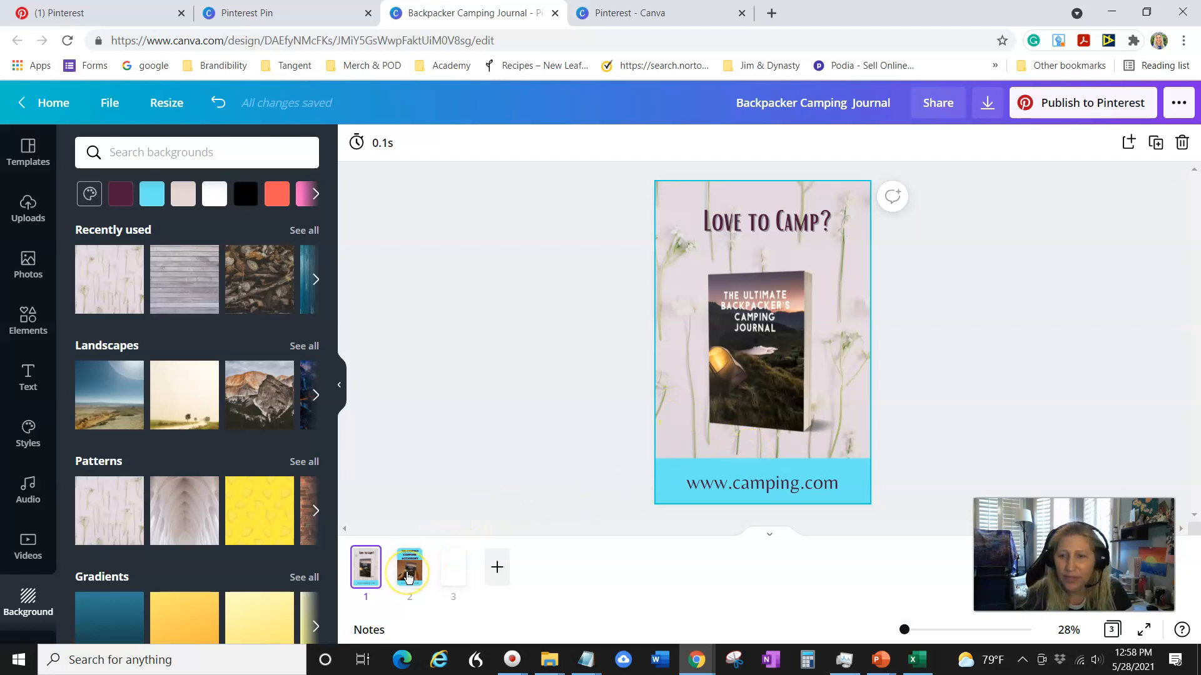
pyautogui.click(409, 576)
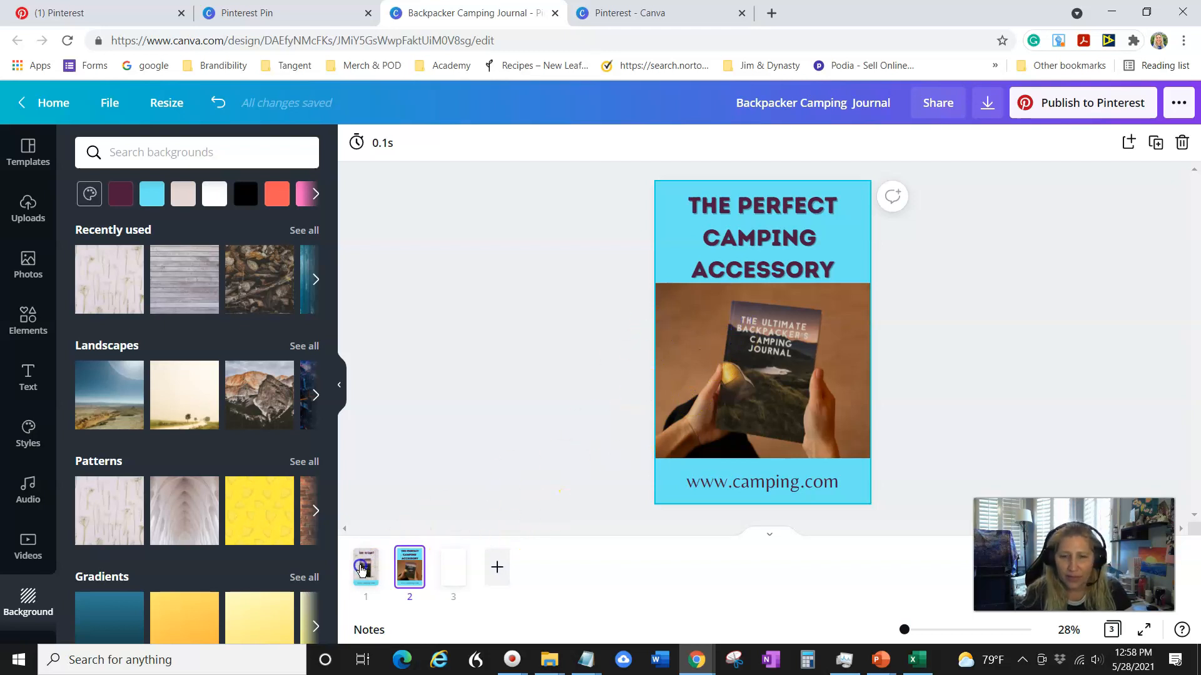
# - Move the book mockup on page 1 up and to the left below the headline, and make it smaller
pyautogui.click(361, 569)
pyautogui.moveTo(733, 303); pyautogui.dragTo(697, 269)
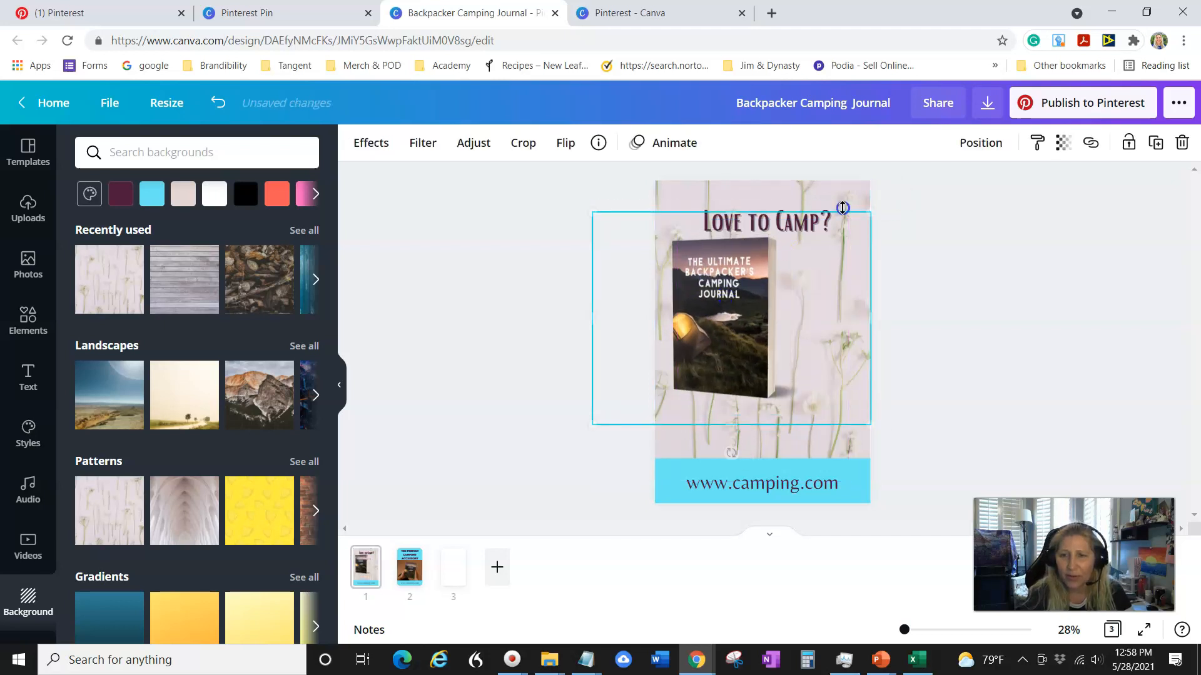
pyautogui.moveTo(870, 212); pyautogui.dragTo(815, 251)
pyautogui.moveTo(813, 424); pyautogui.dragTo(823, 394)
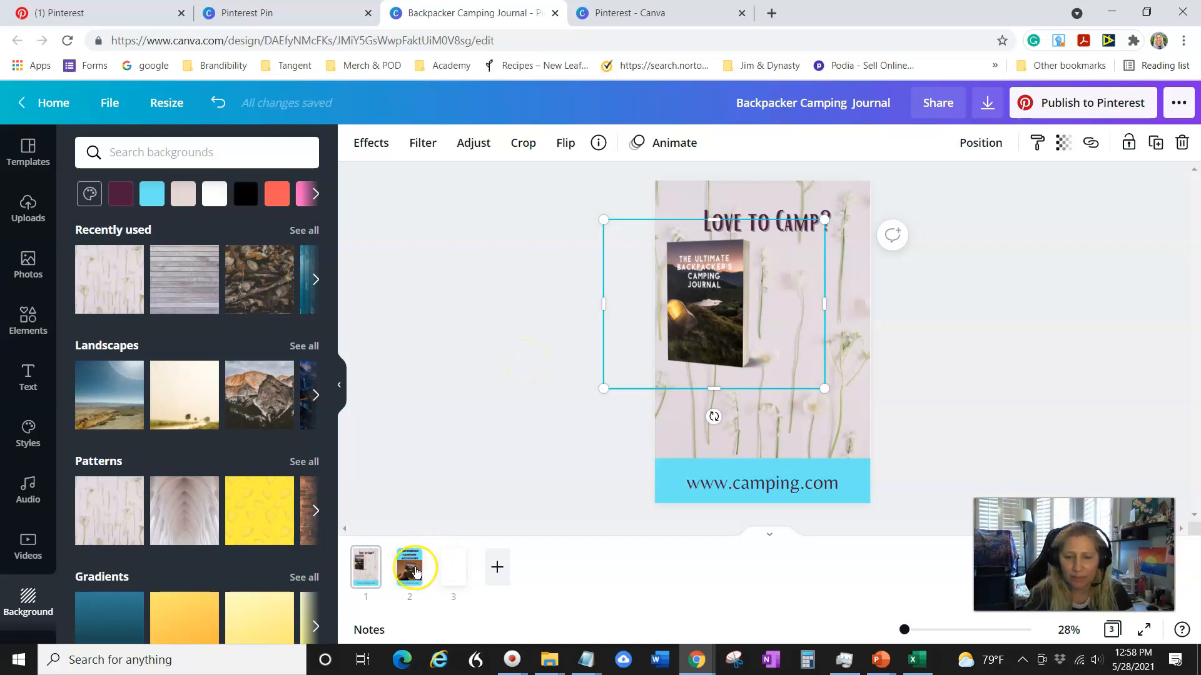
# - Duplicate page 2, the "The Perfect Camping Accessory" pin, and compare the copy with the original
pyautogui.click(410, 571)
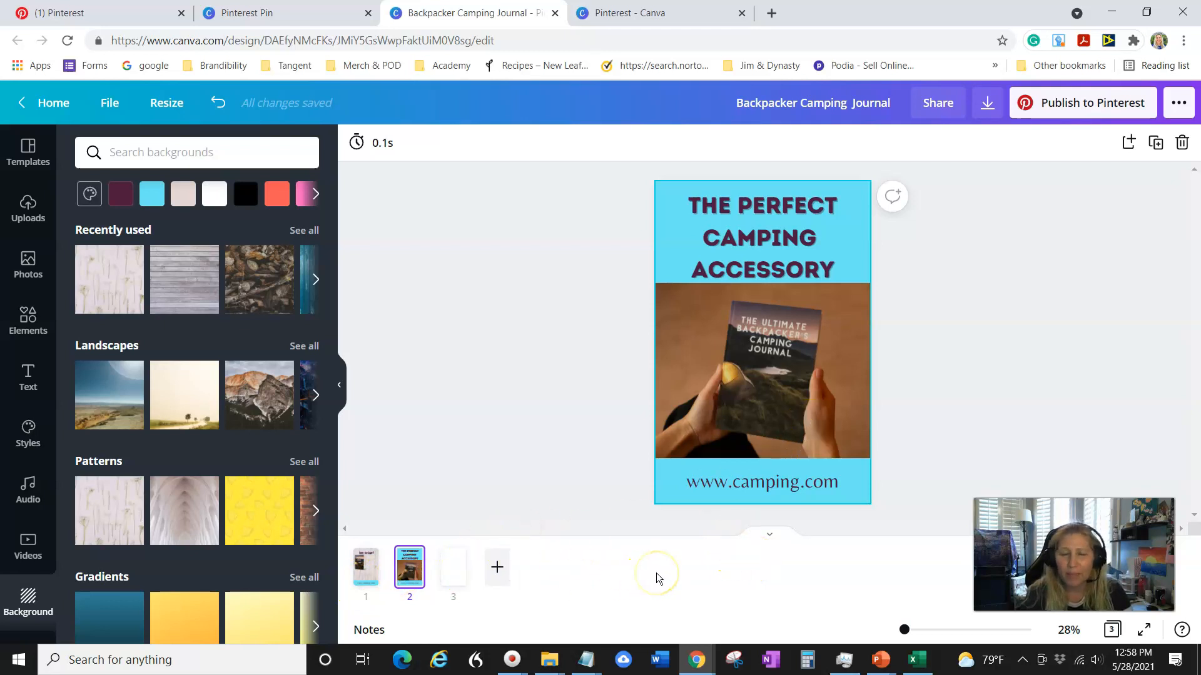
pyautogui.click(660, 548)
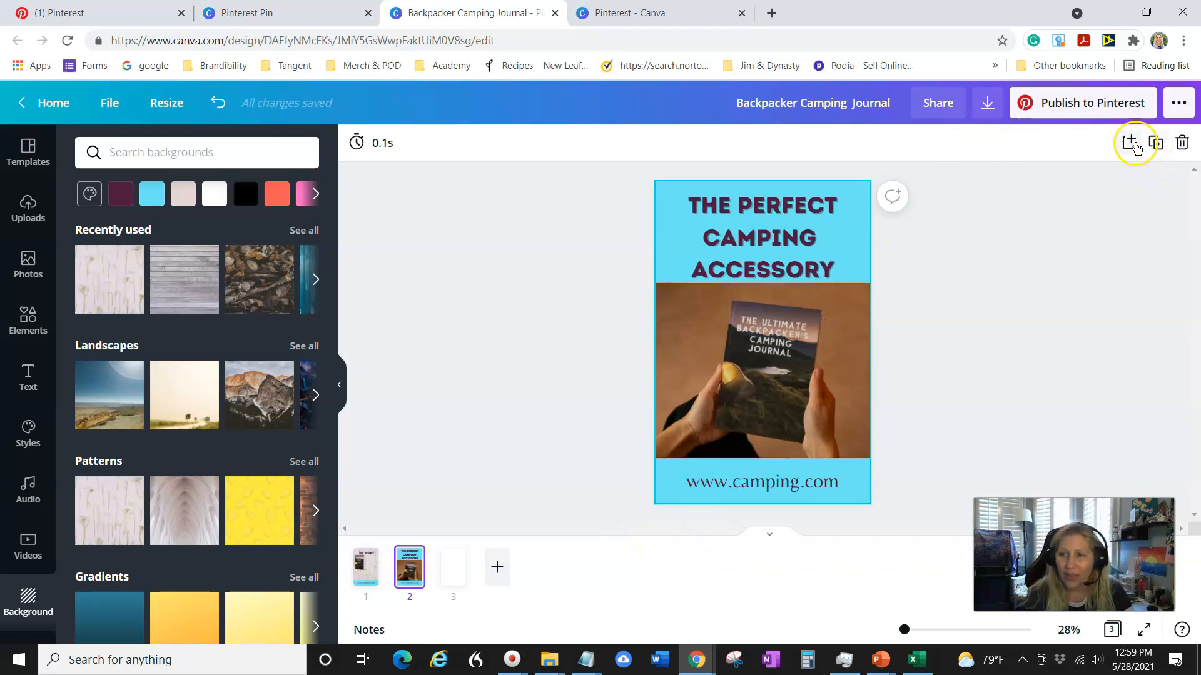
pyautogui.click(1158, 144)
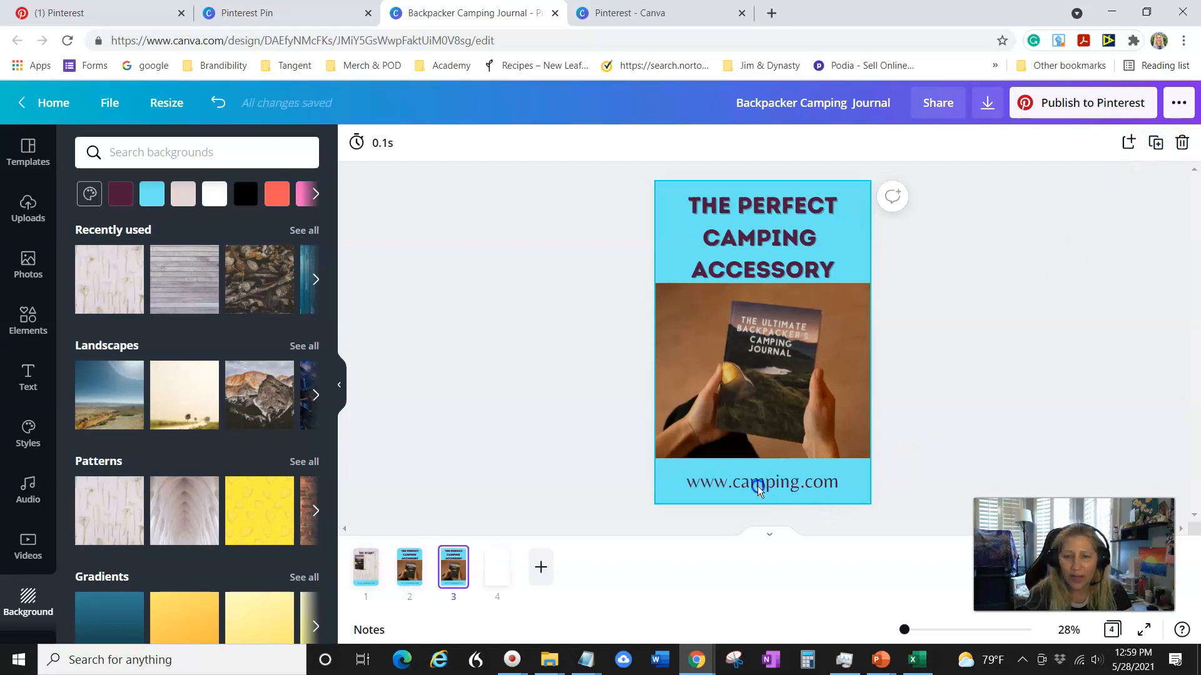
pyautogui.click(418, 569)
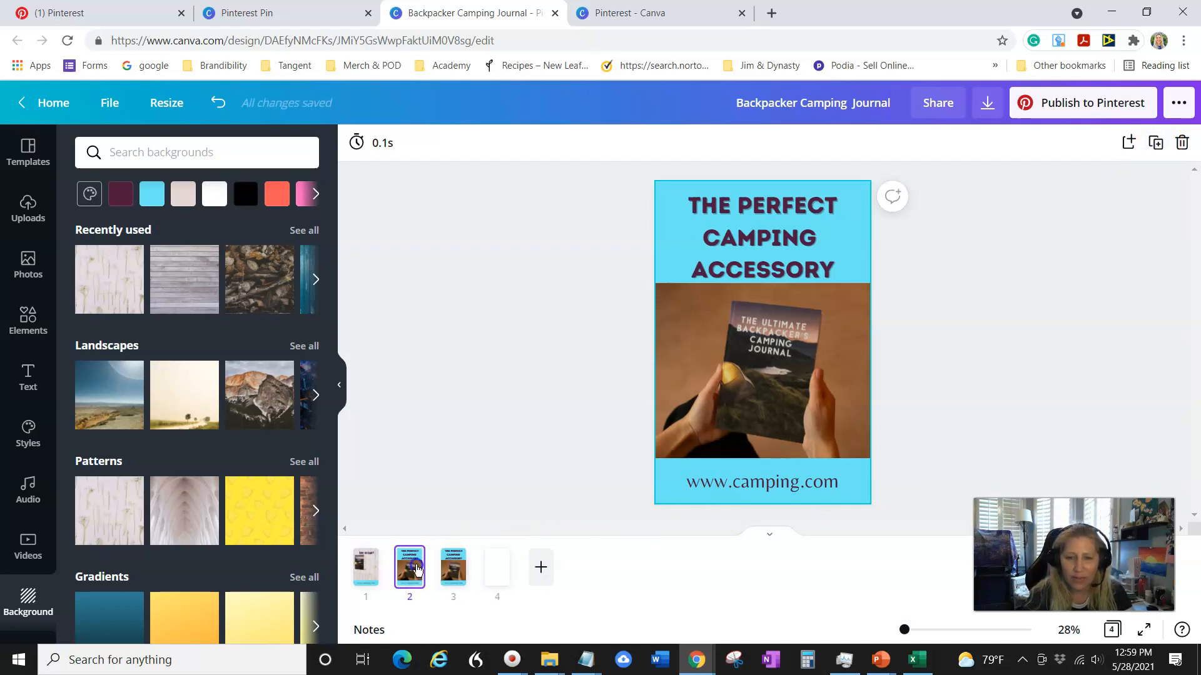
# - Delete the photo of hands holding the journal from the duplicated pin on page 3
pyautogui.click(448, 569)
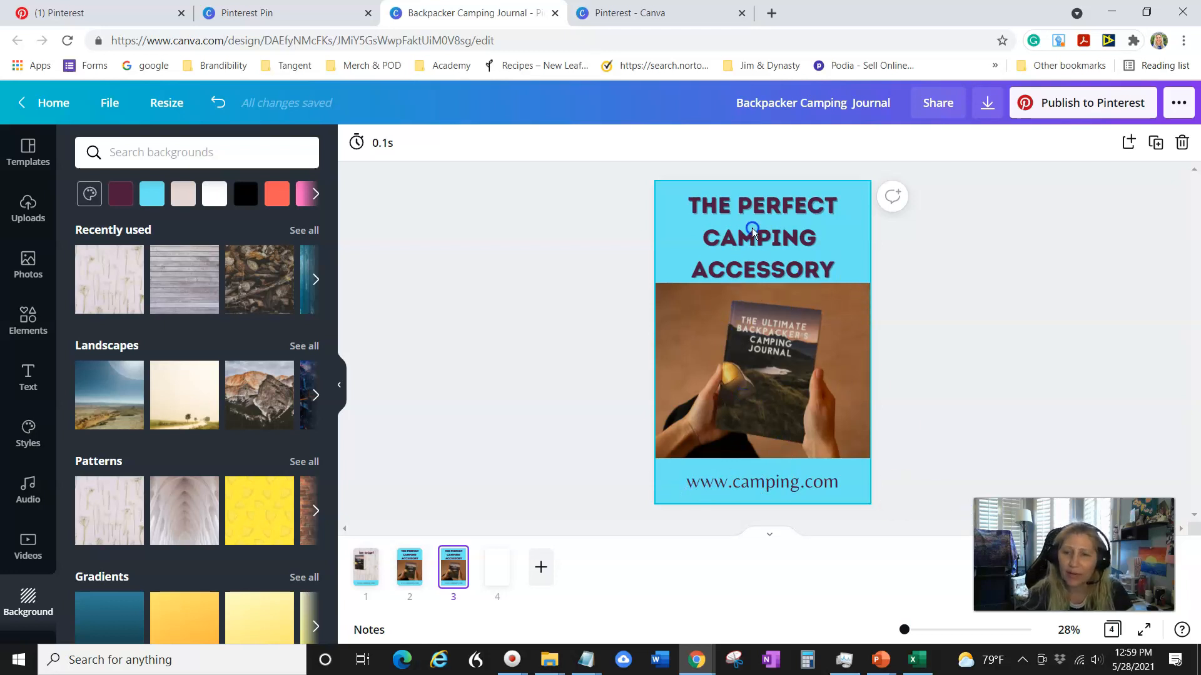
pyautogui.click(827, 332)
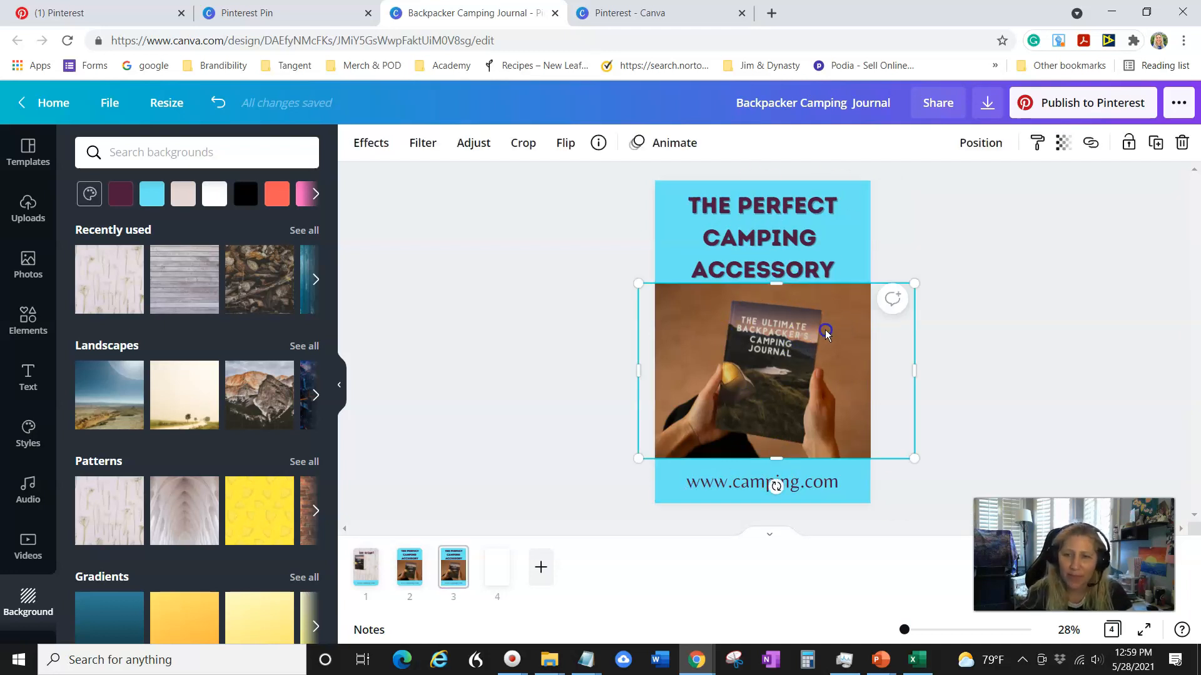
pyautogui.press('Delete')
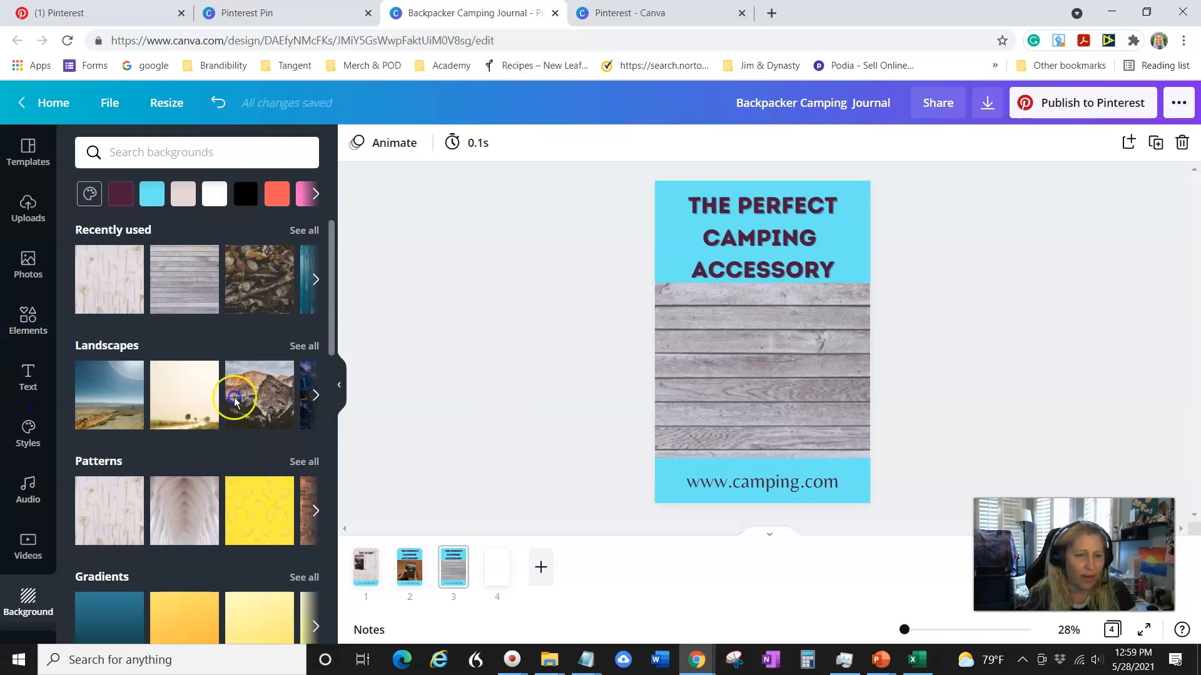
# - Add the uploaded flat journal cover to page 3, shrink it and place it on the wood background below the headline
pyautogui.click(28, 206)
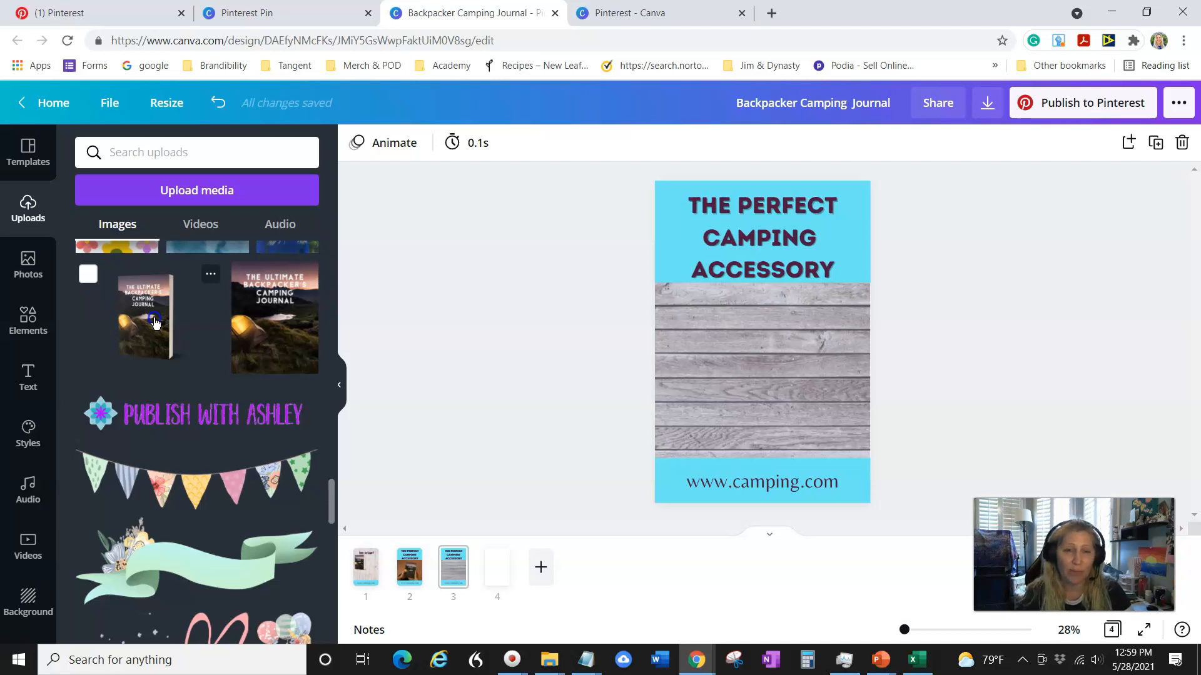
pyautogui.click(281, 317)
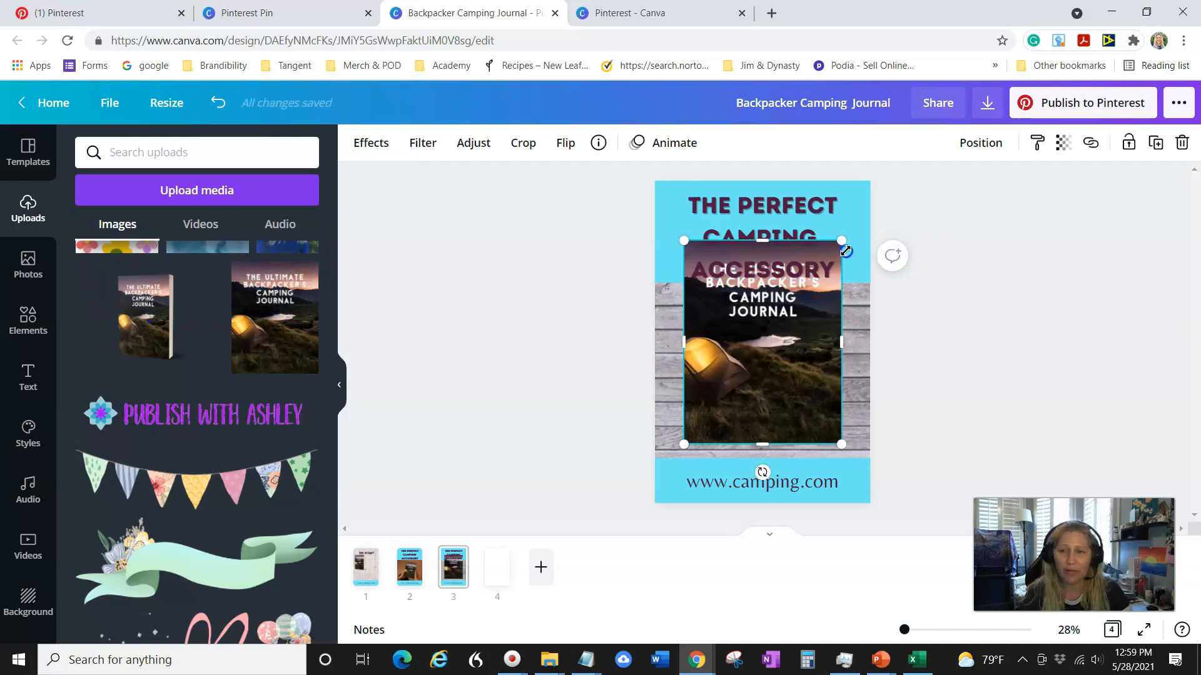
pyautogui.moveTo(843, 238); pyautogui.dragTo(800, 307)
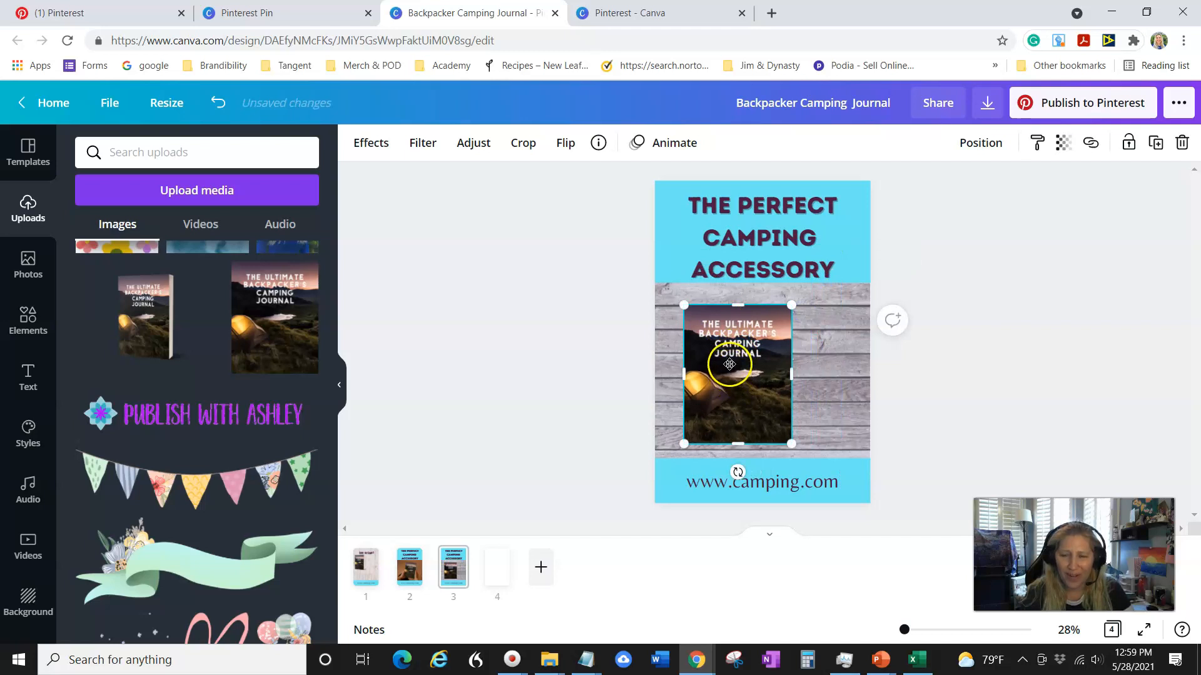
pyautogui.moveTo(736, 385); pyautogui.dragTo(728, 370)
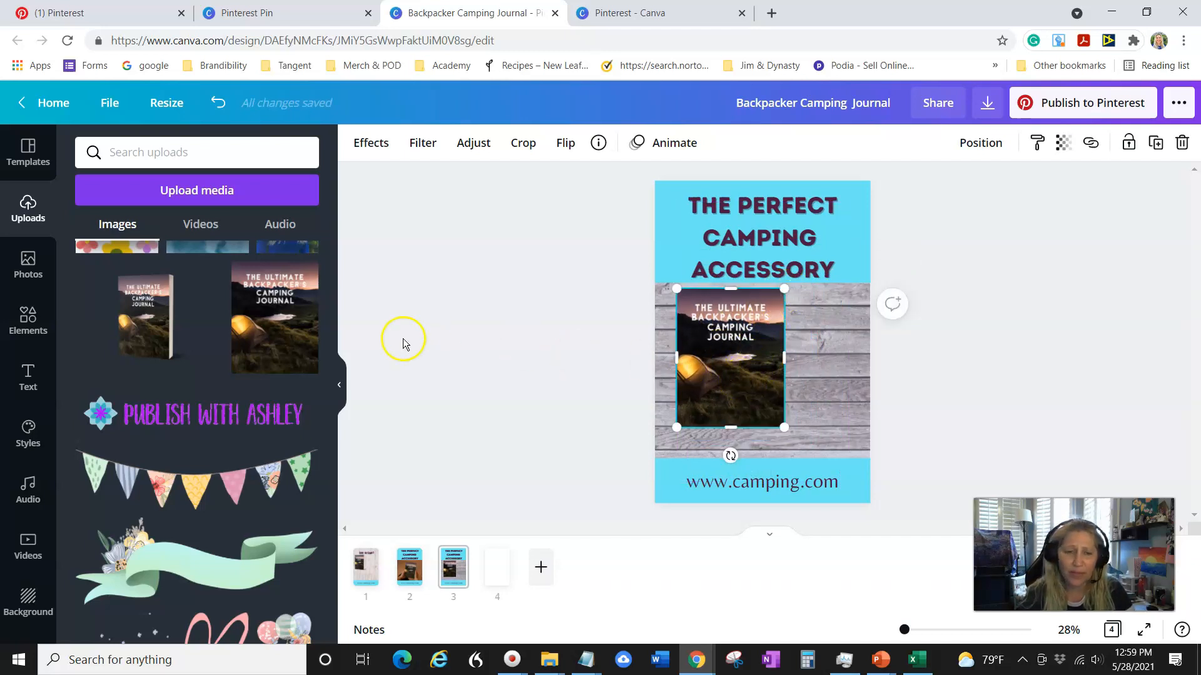
# - Apply the Book 5 Smartmockup, a book on a wooden table, to the journal cover on page 3
pyautogui.click(370, 148)
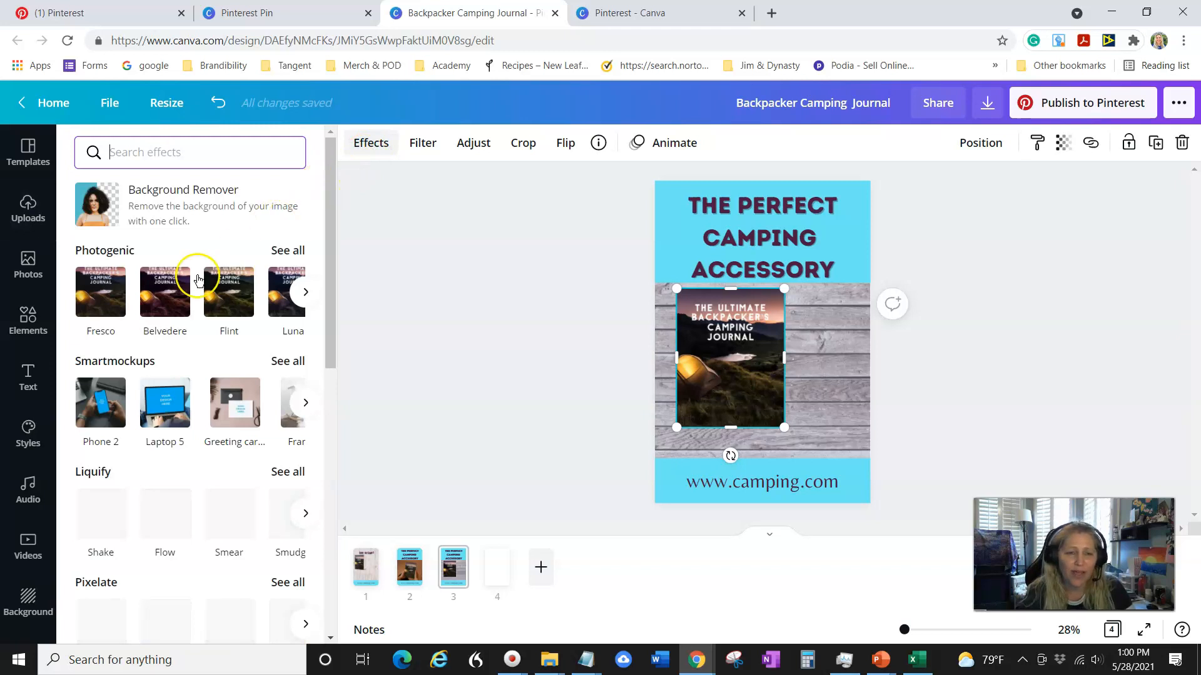
pyautogui.click(295, 364)
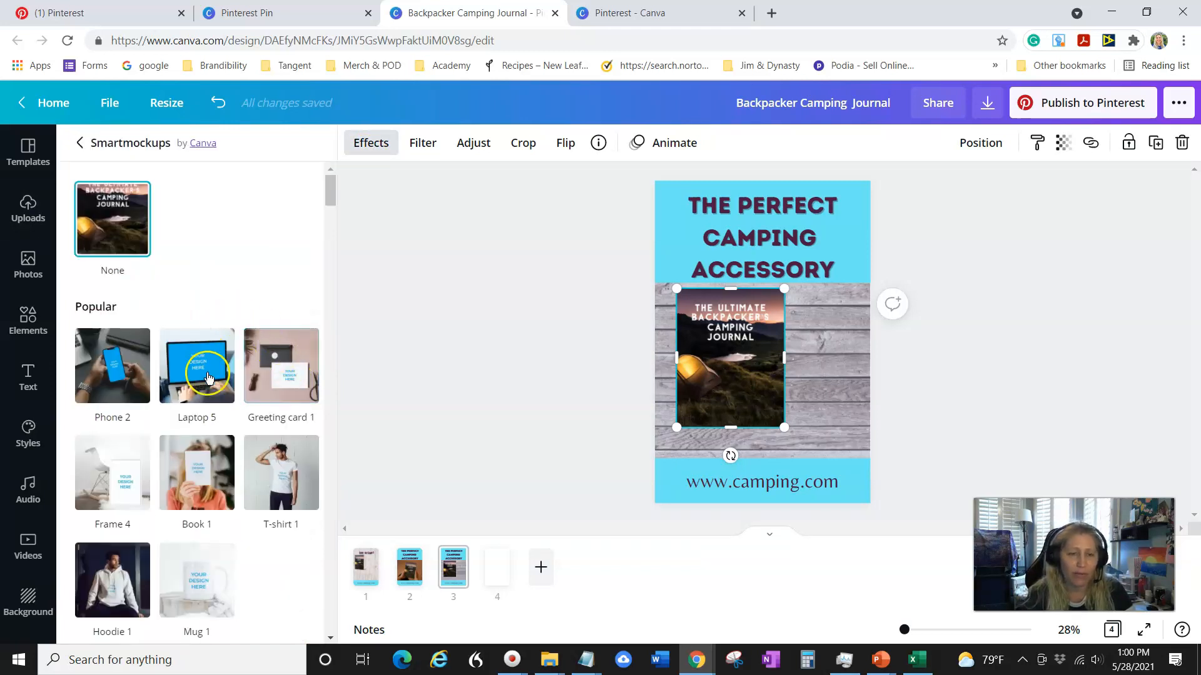
pyautogui.scroll(-20, 208, 377)
pyautogui.scroll(-15, 205, 423)
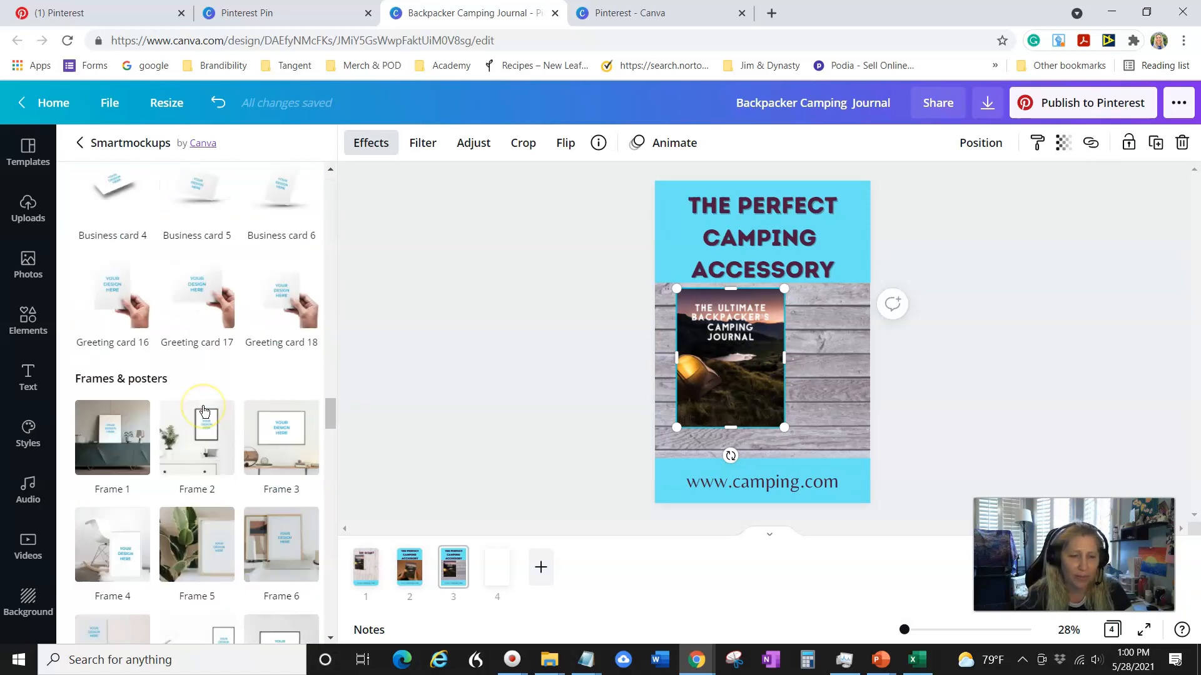
pyautogui.scroll(-10, 204, 410)
pyautogui.scroll(-5, 204, 411)
pyautogui.click(199, 516)
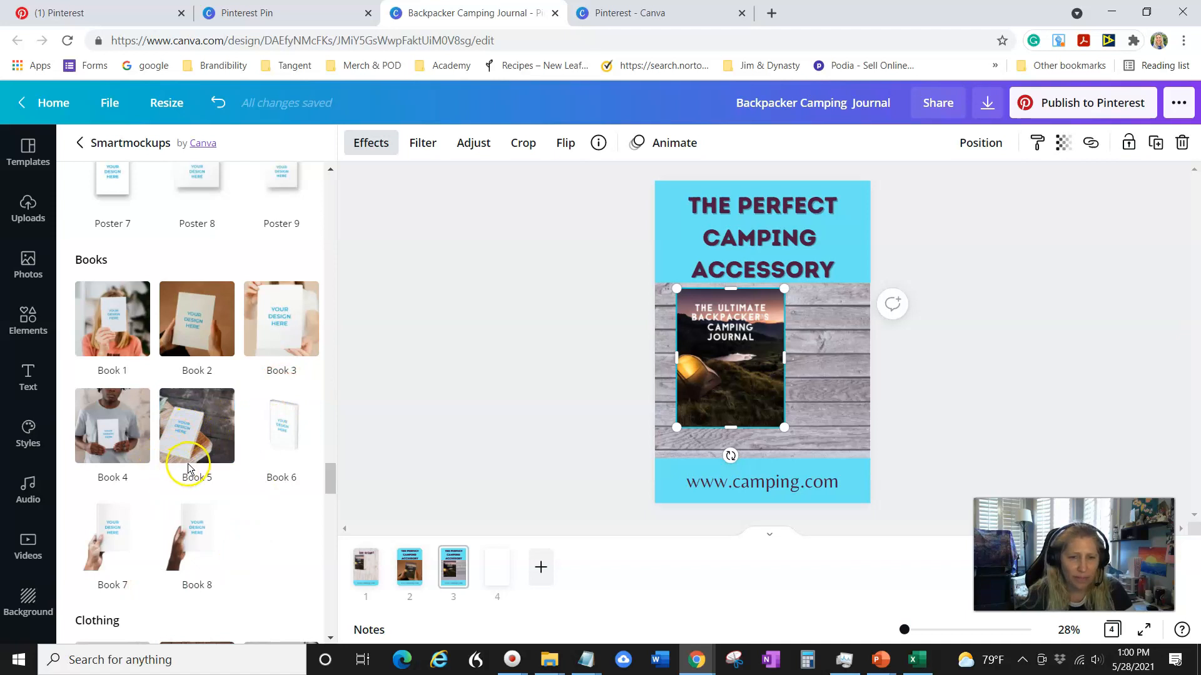
pyautogui.scroll(-1, 197, 499)
pyautogui.scroll(-1, 197, 499)
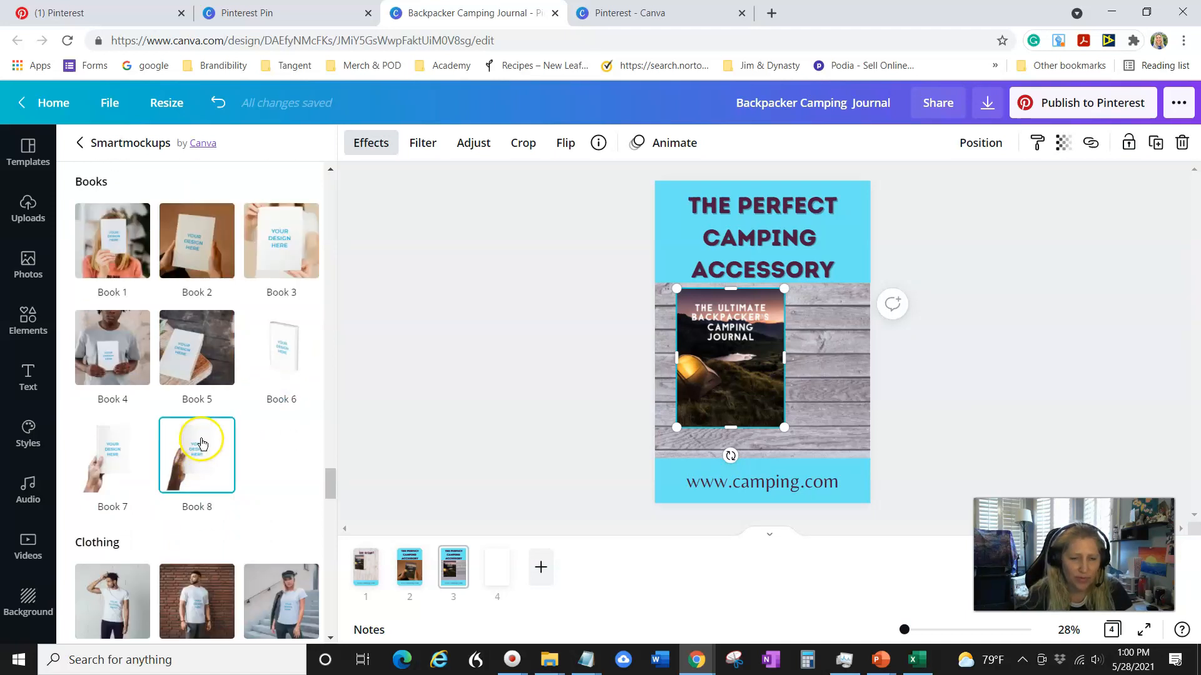
pyautogui.click(180, 342)
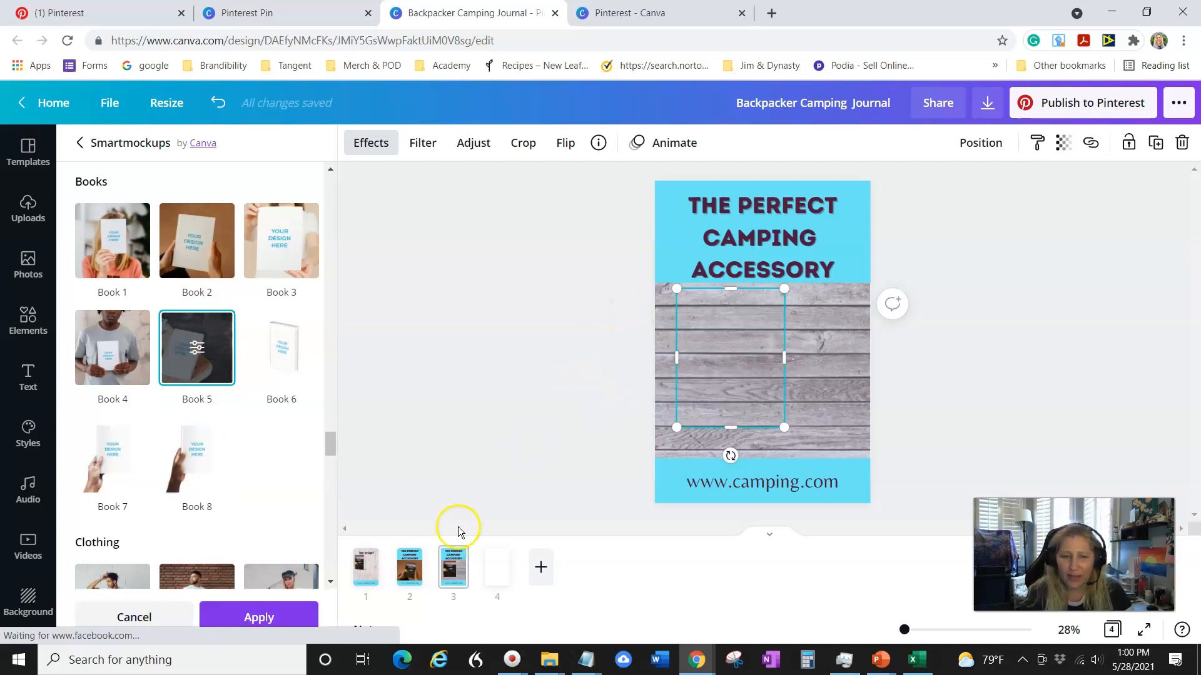
# - Enlarge the book mockup on page 3 and position it to fill the area between the headline and the web address
pyautogui.moveTo(801, 404); pyautogui.dragTo(879, 460)
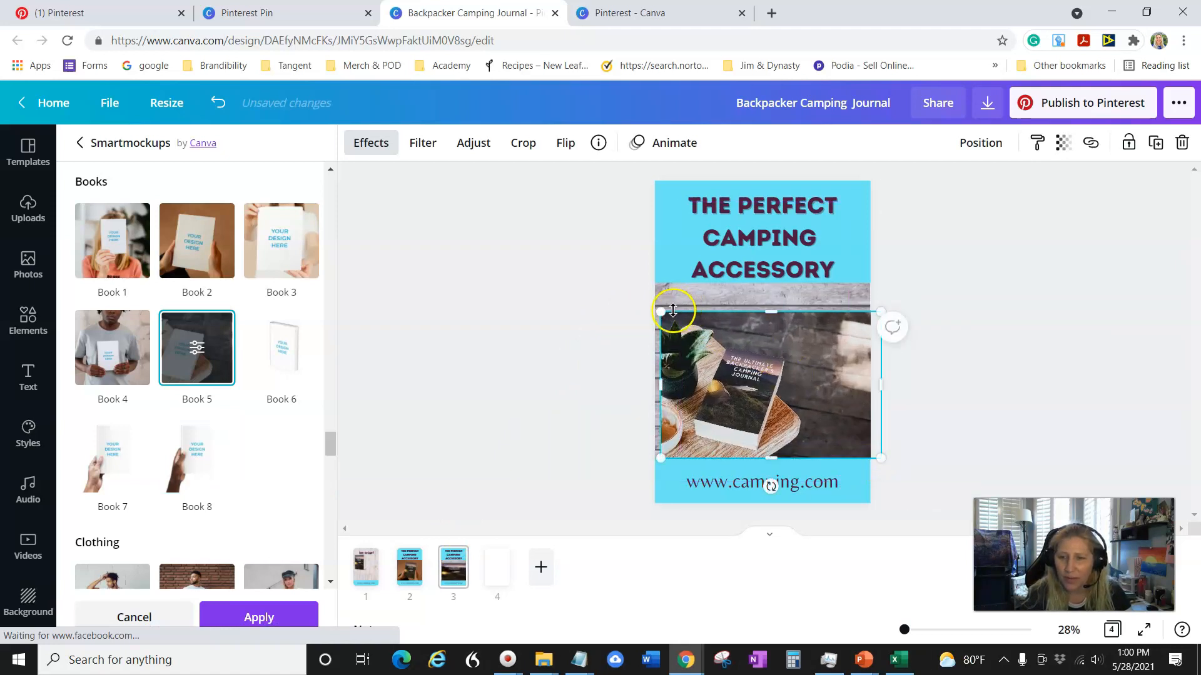
pyautogui.moveTo(661, 310); pyautogui.dragTo(626, 272)
pyautogui.moveTo(702, 334); pyautogui.dragTo(733, 339)
pyautogui.click(995, 322)
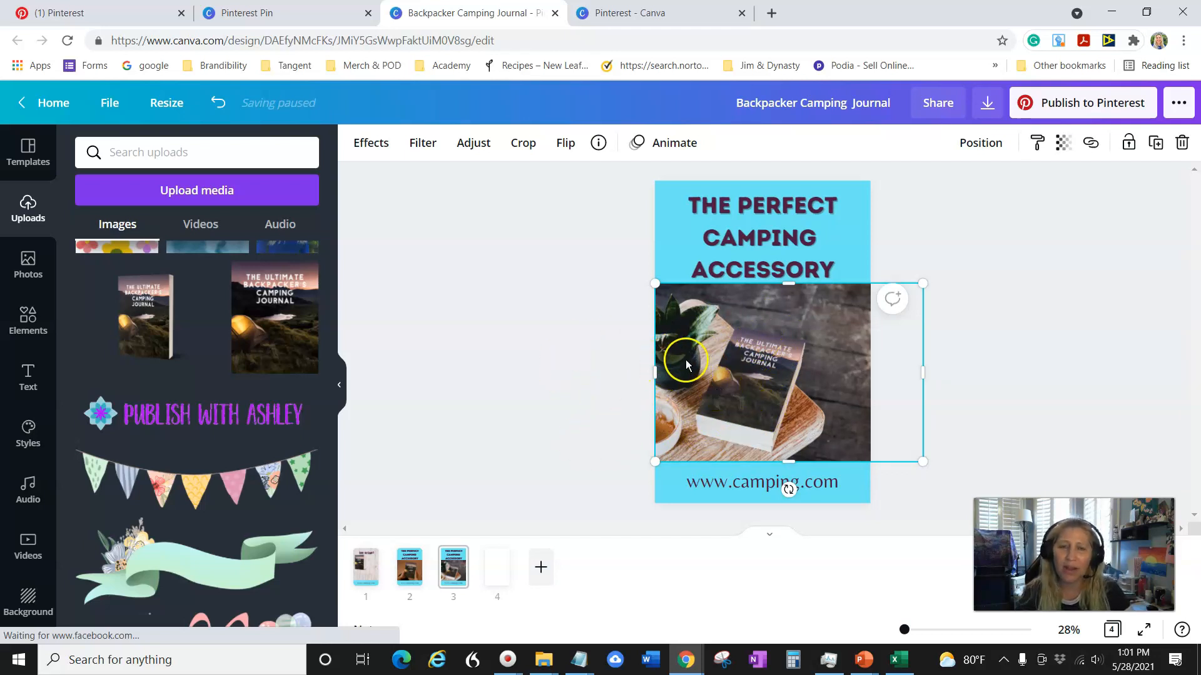
pyautogui.click(373, 144)
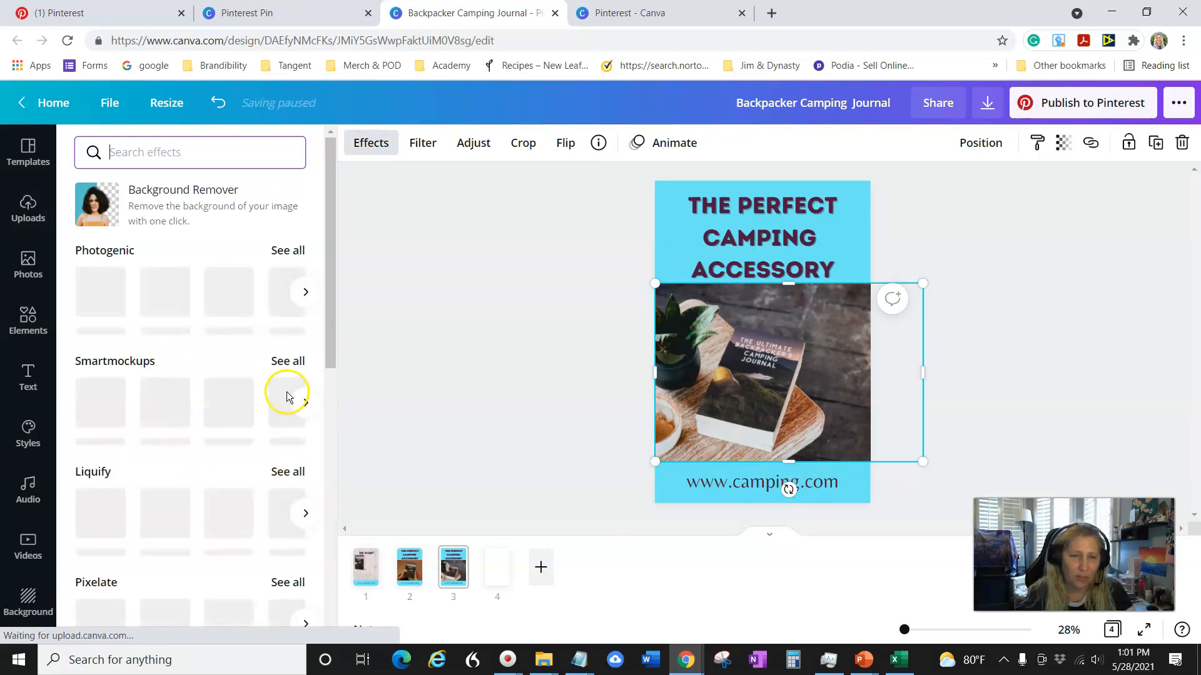
pyautogui.click(536, 380)
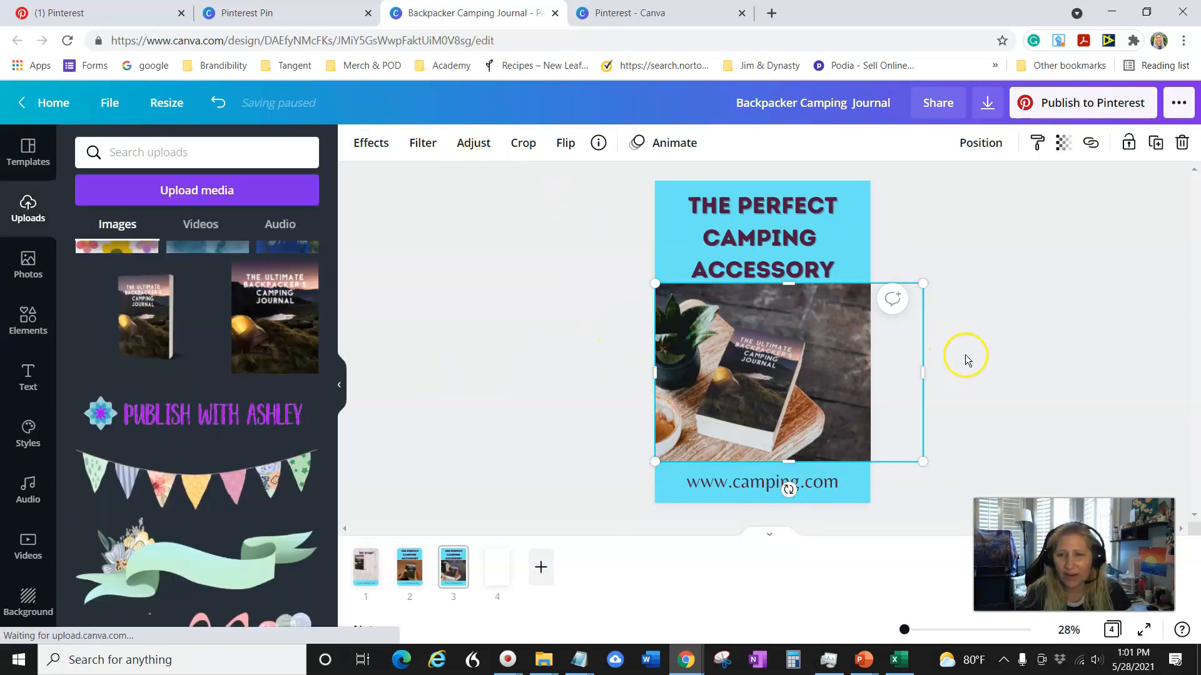
pyautogui.click(893, 295)
pyautogui.click(557, 483)
# - Replace the page 3 headline with "WANT TO RECORD FAMILY CAMPING MEMORIES"
pyautogui.click(727, 252)
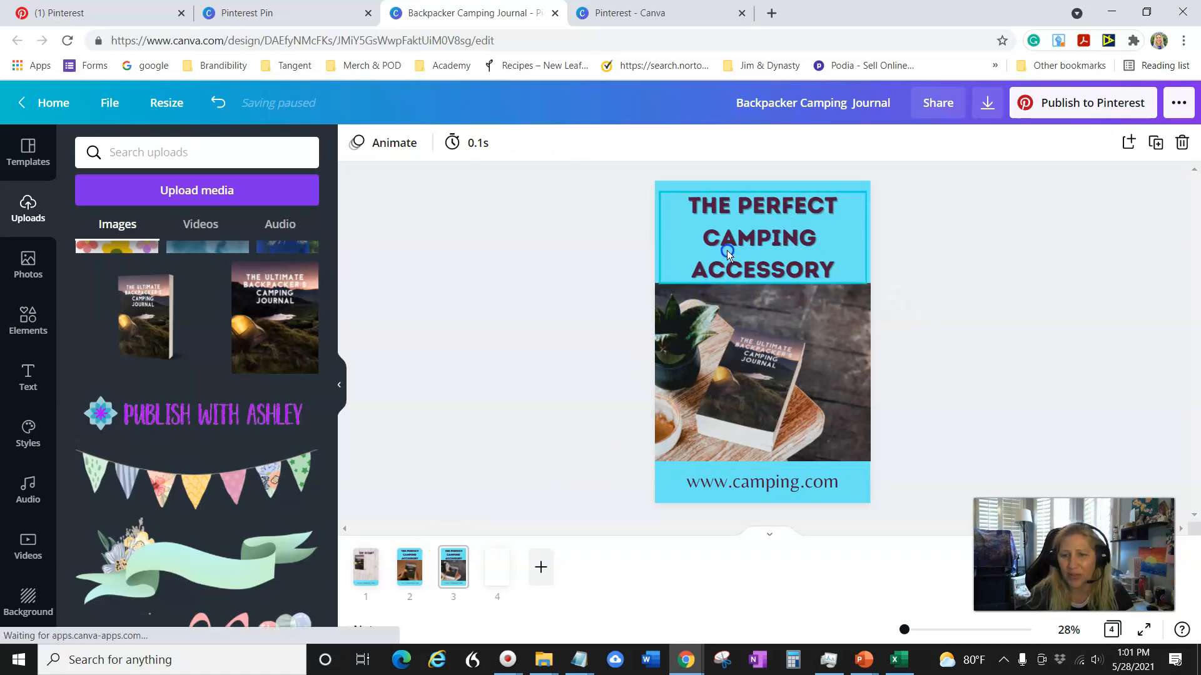
pyautogui.click(700, 204)
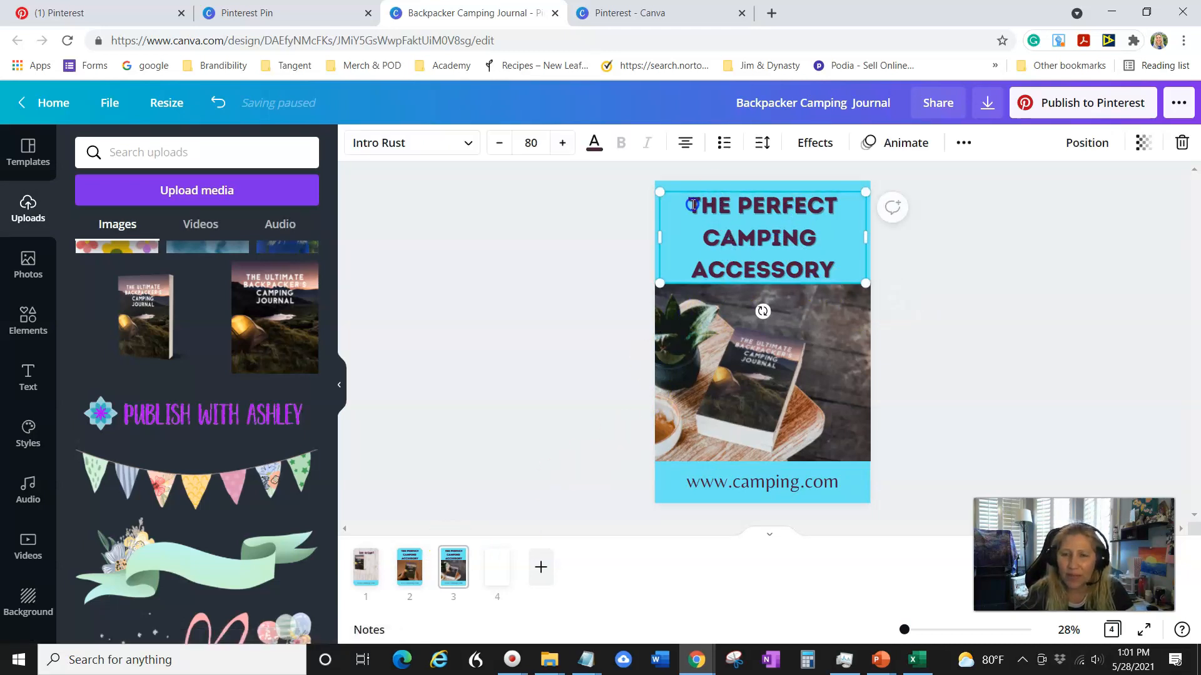
pyautogui.hotkey('ctrl', 'a')
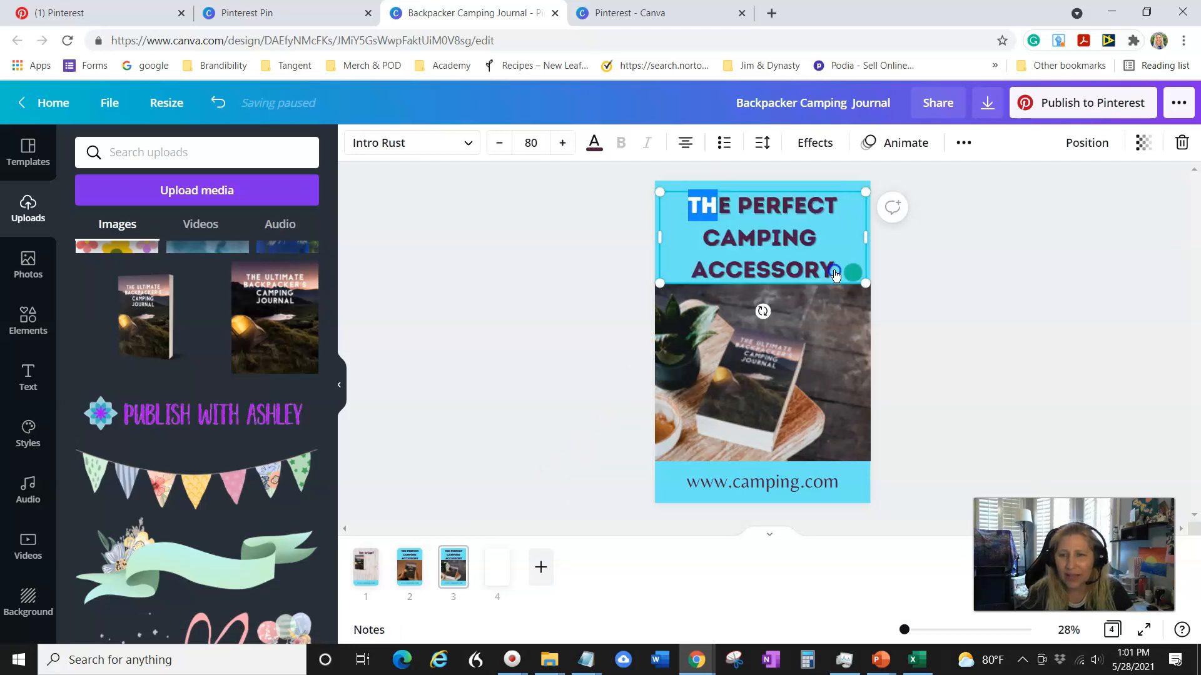
pyautogui.press('BackSpace')
pyautogui.press('Delete')
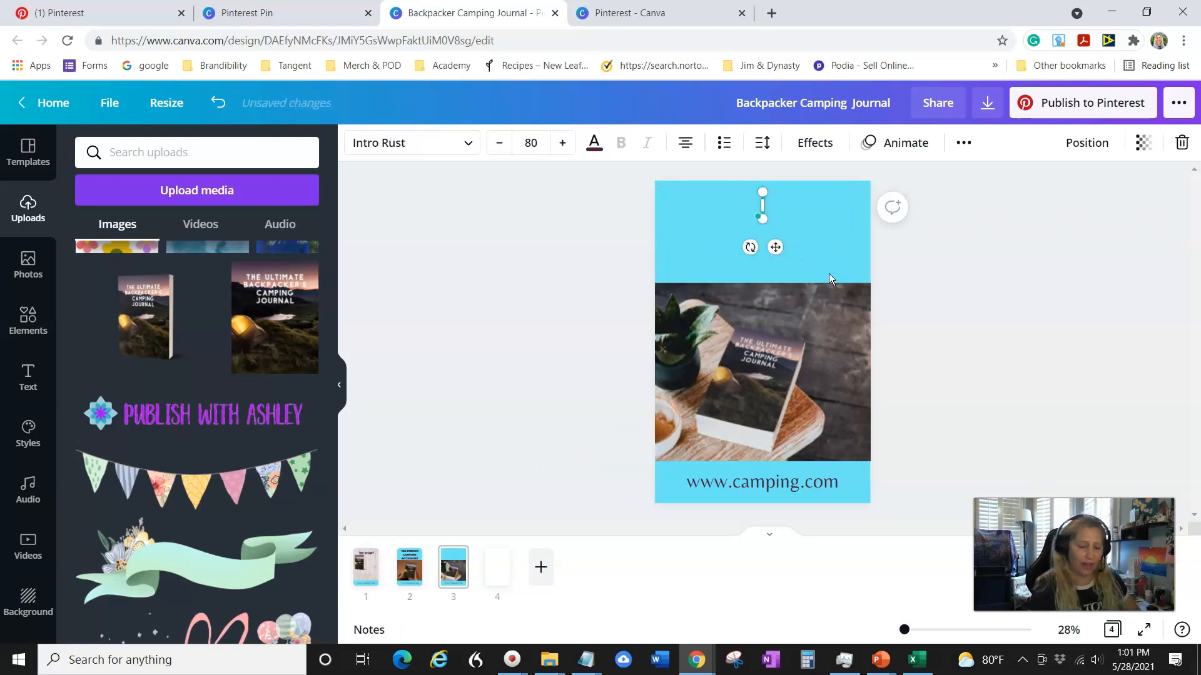
pyautogui.write('WANT')
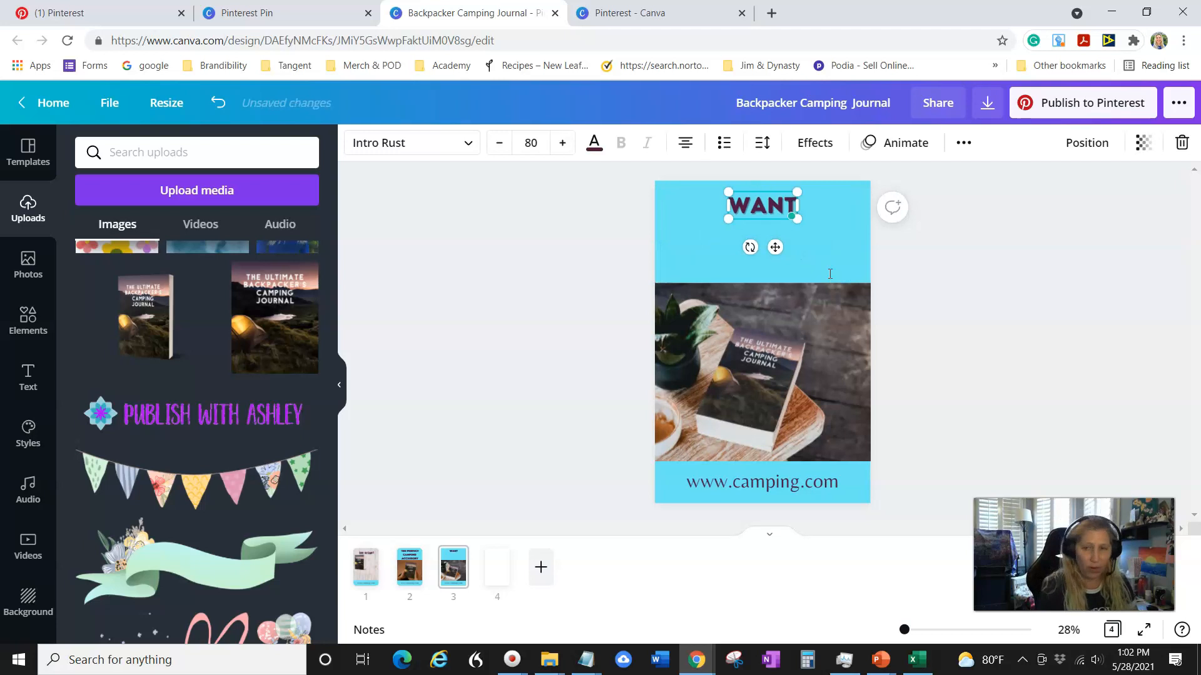
pyautogui.write(' TO RE')
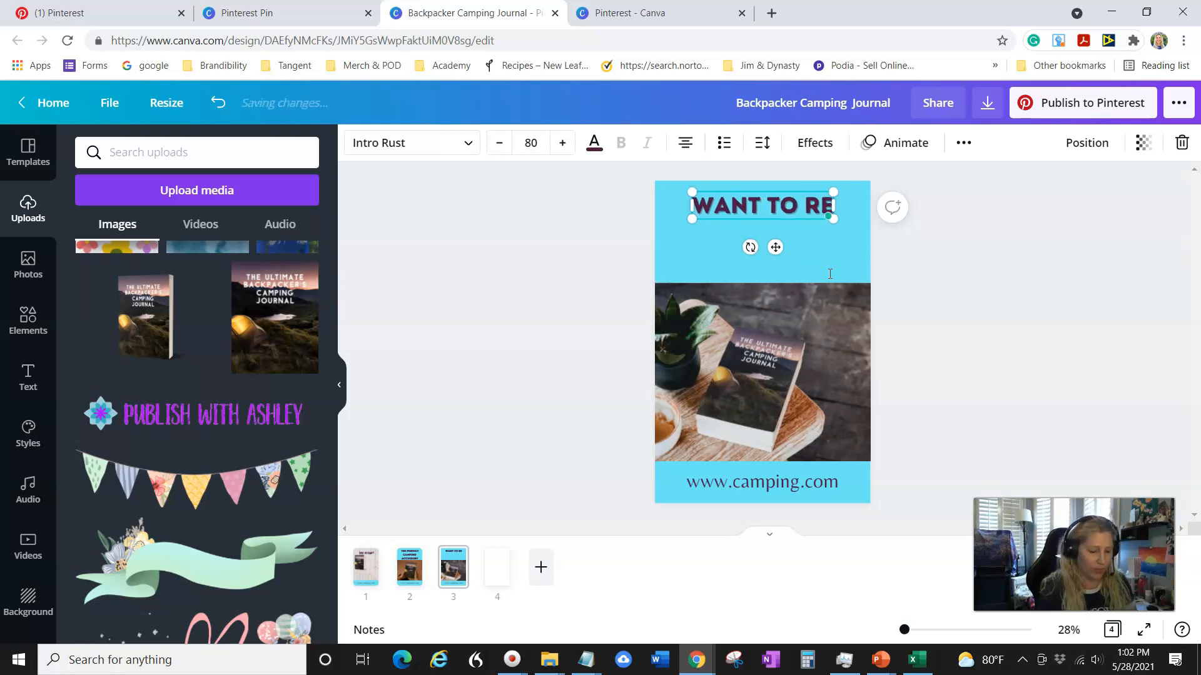
pyautogui.write('CORD FAMILY ')
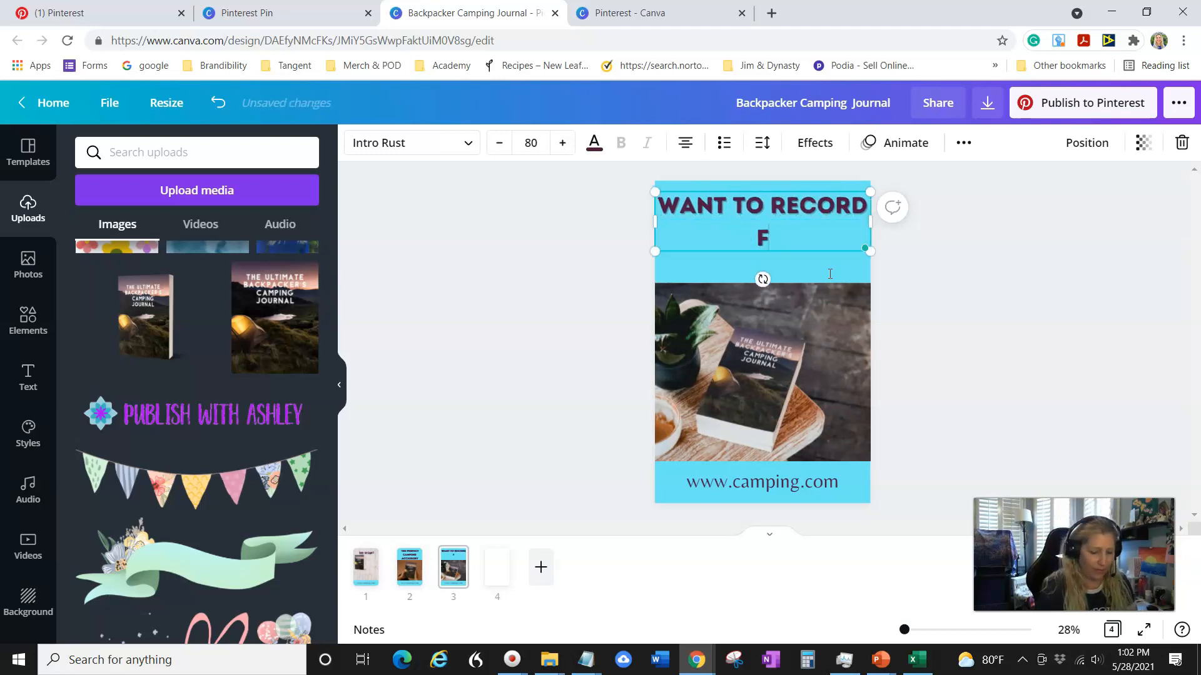
pyautogui.write('CAM')
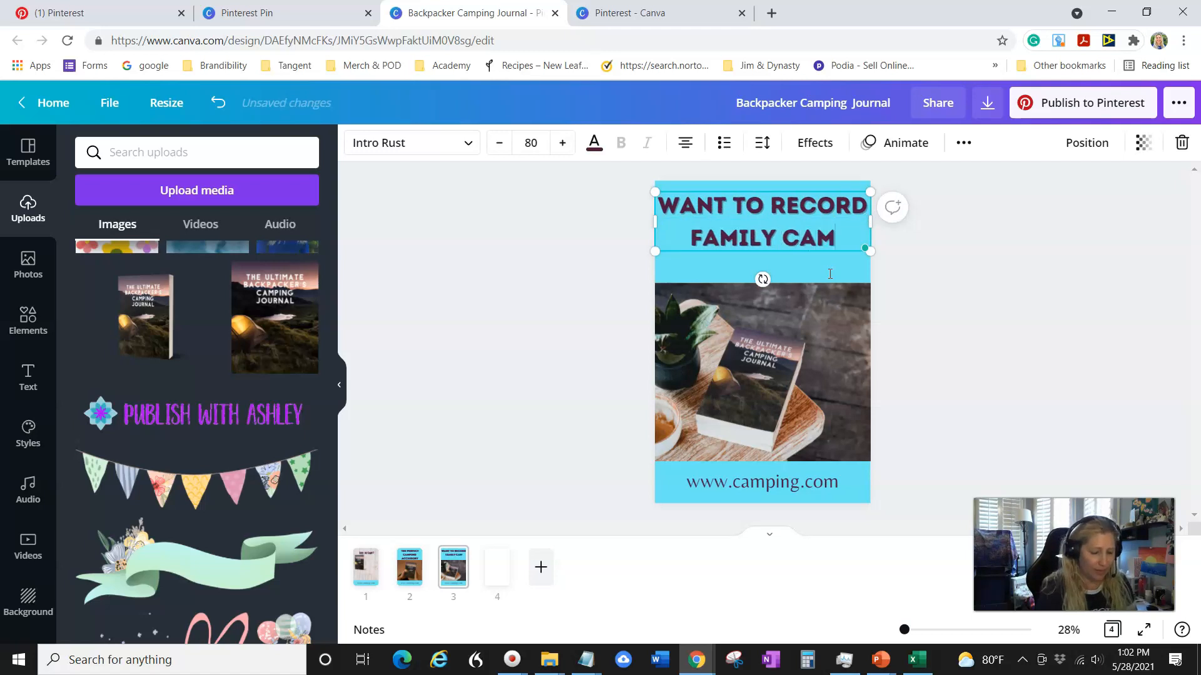
pyautogui.write('PING ME')
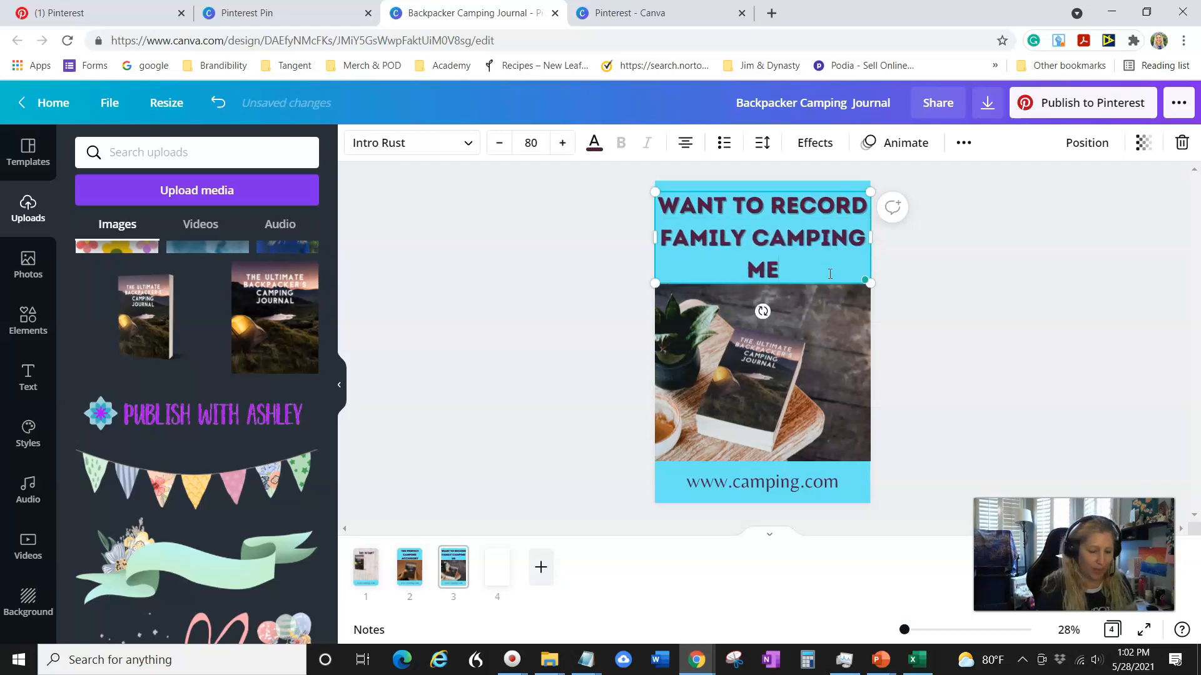
pyautogui.write('MORIES')
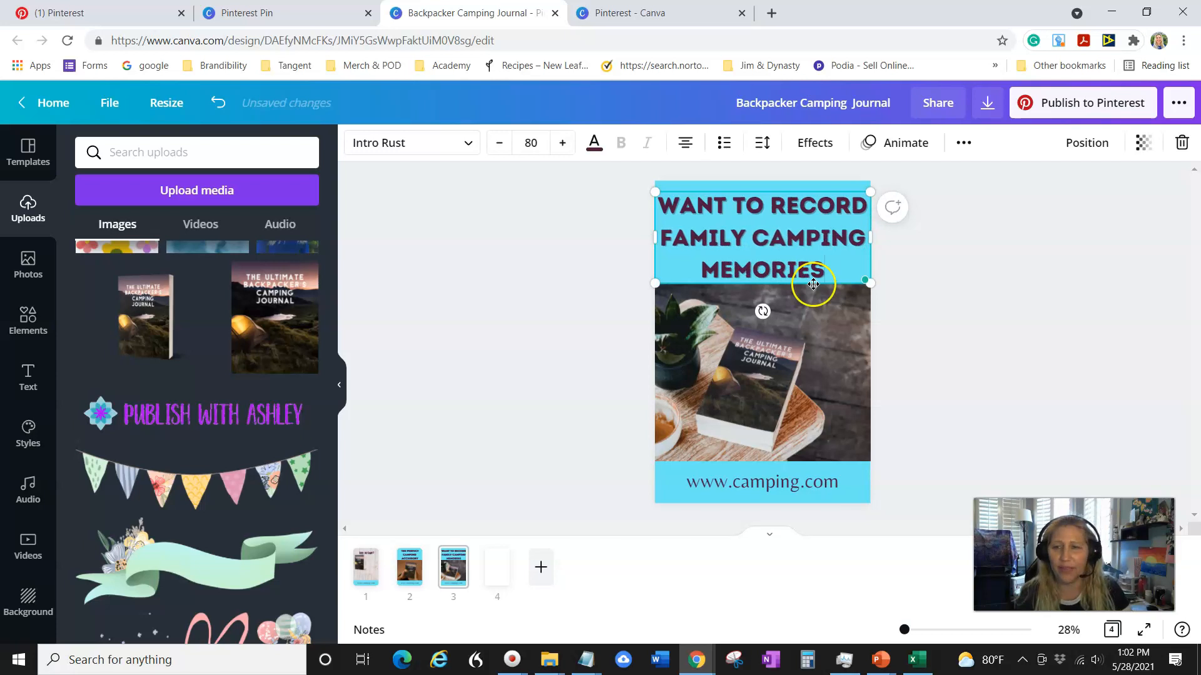
# - Change the page 3 headline's text color to black from the default colors
pyautogui.click(602, 143)
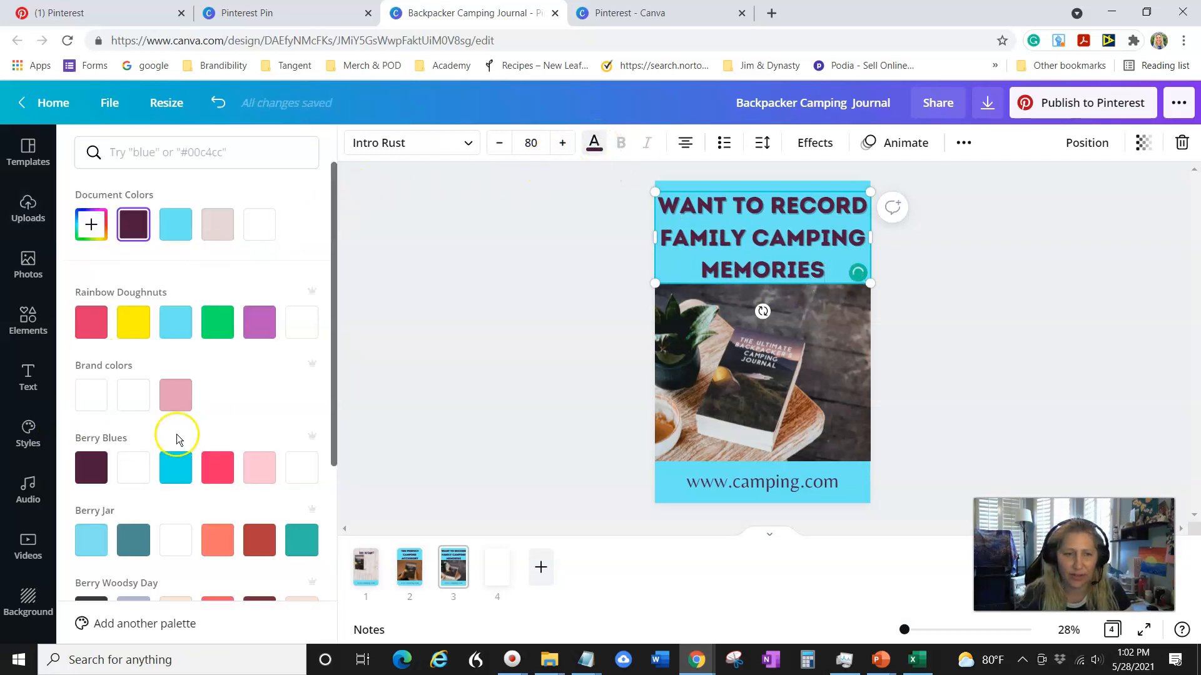
pyautogui.scroll(-4, 147, 472)
pyautogui.click(87, 473)
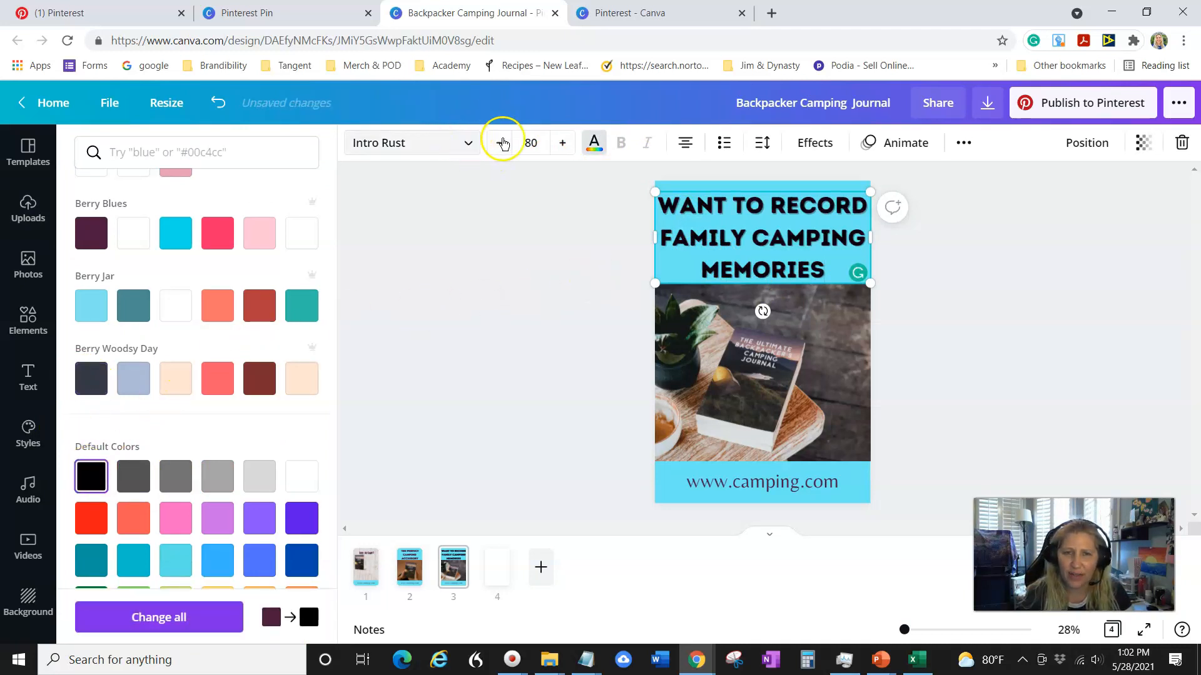
# - Reduce the page 3 headline's font size to 69
pyautogui.click(498, 144)
pyautogui.click(497, 145)
pyautogui.click(496, 147)
pyautogui.click(497, 143)
pyautogui.click(497, 144)
pyautogui.click(497, 144)
pyautogui.click(498, 144)
pyautogui.click(498, 143)
pyautogui.click(498, 144)
pyautogui.click(497, 144)
pyautogui.click(498, 144)
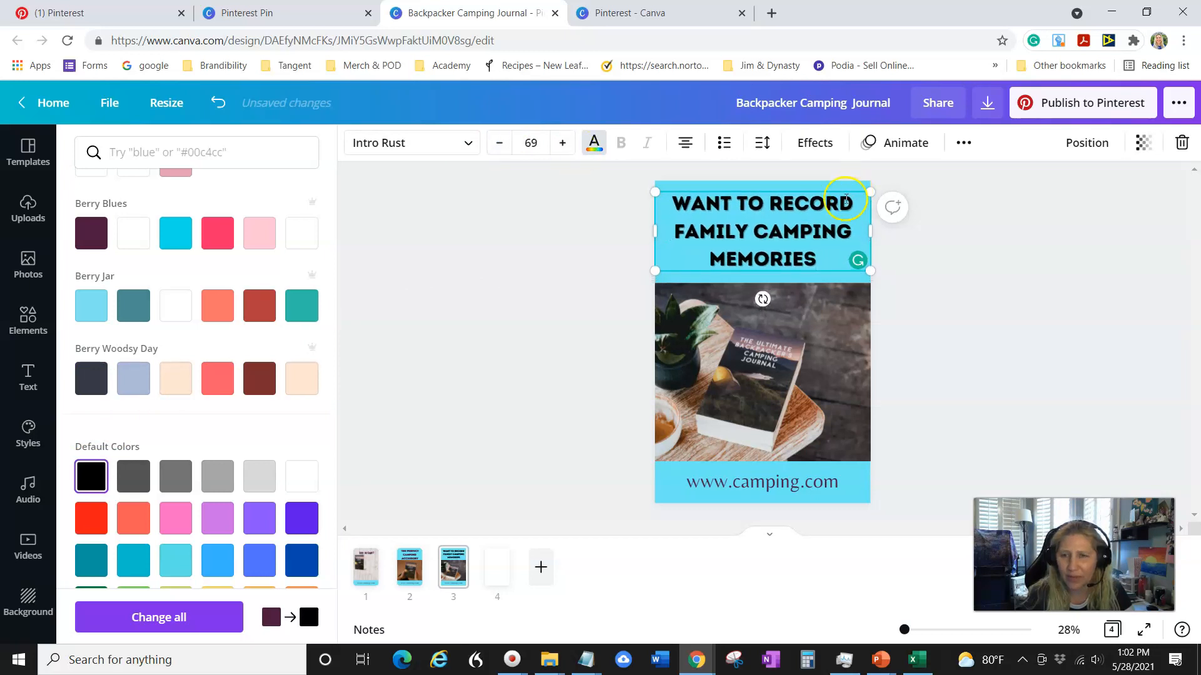
# - Nudge the page 3 headline slightly down within the blue band above the mockup
pyautogui.moveTo(799, 232); pyautogui.dragTo(804, 259)
pyautogui.click(773, 187)
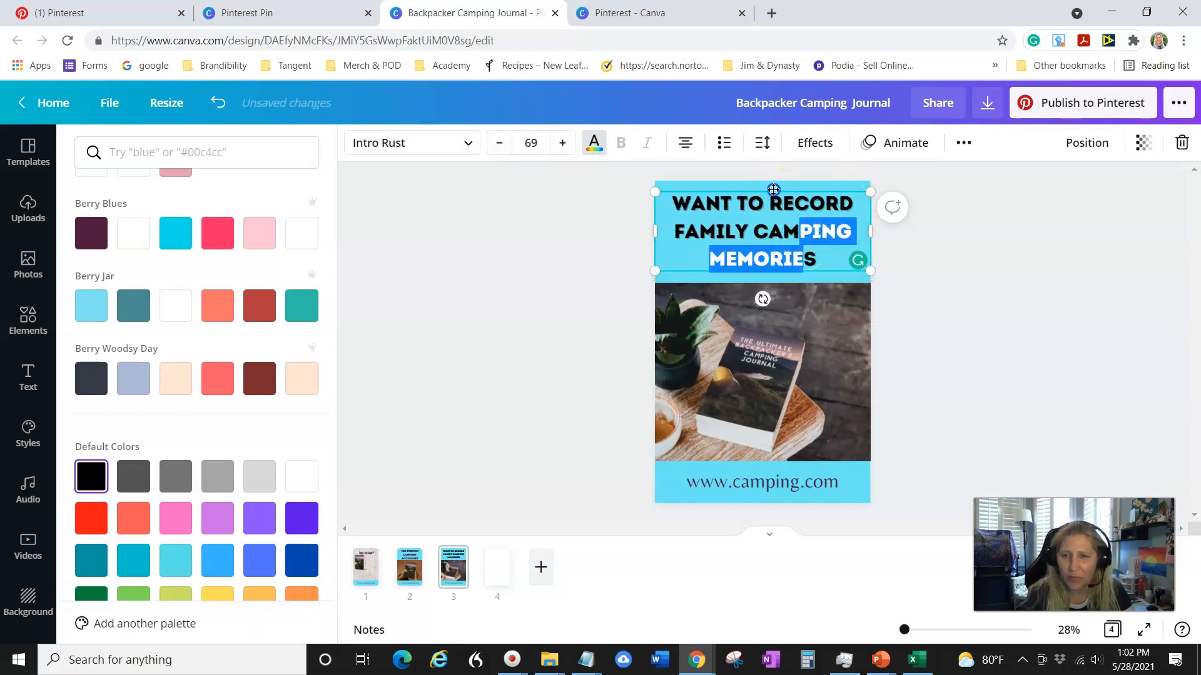
pyautogui.moveTo(774, 200)
pyautogui.mouseDown()
pyautogui.moveTo(775, 189)
pyautogui.moveTo(771, 220)
pyautogui.mouseUp()
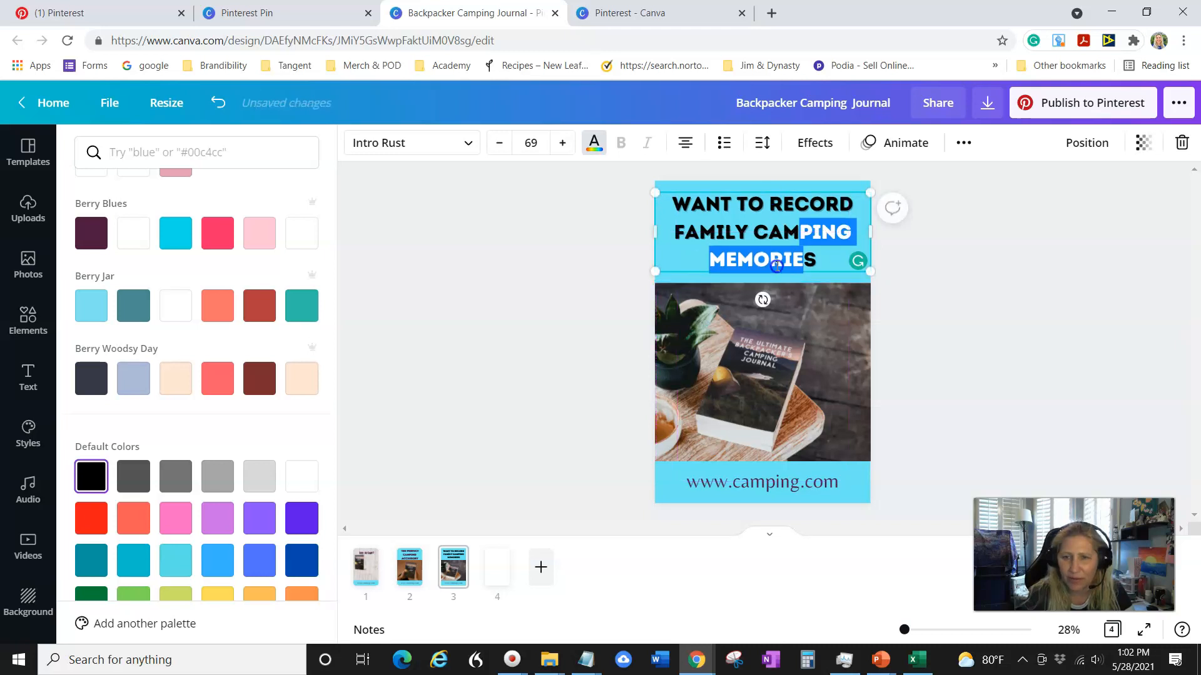
pyautogui.click(940, 304)
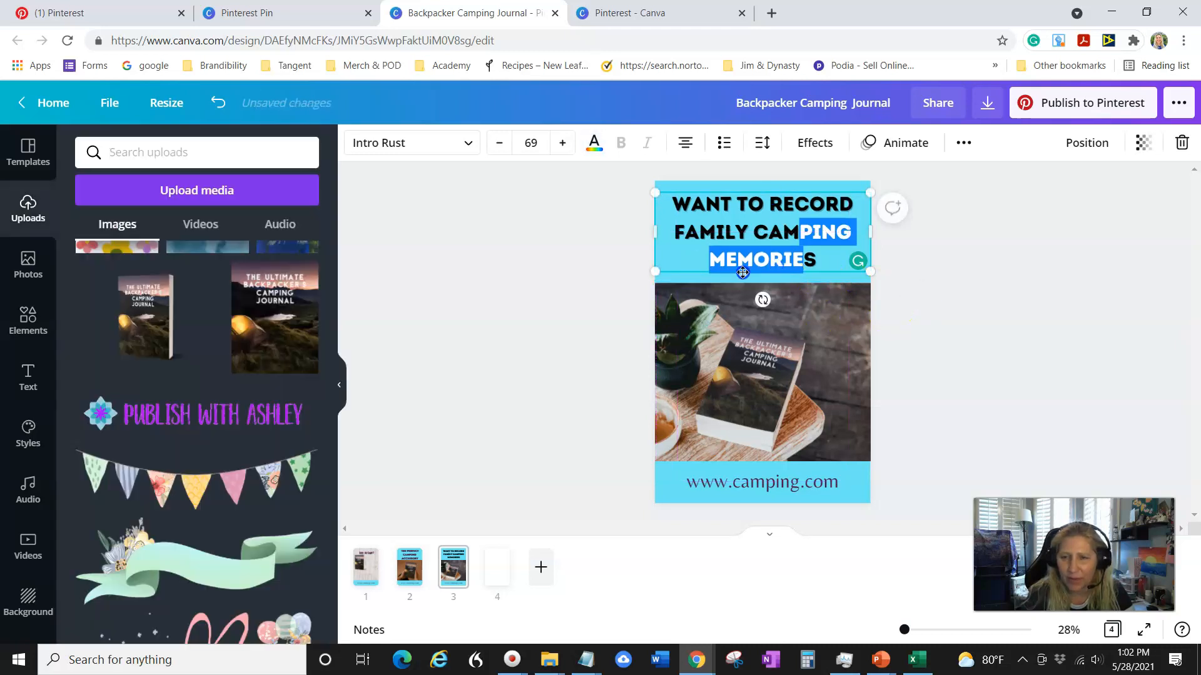
# - Set the page 3 headline's font to League Spartan and add a question mark after "memories"
pyautogui.click(711, 256)
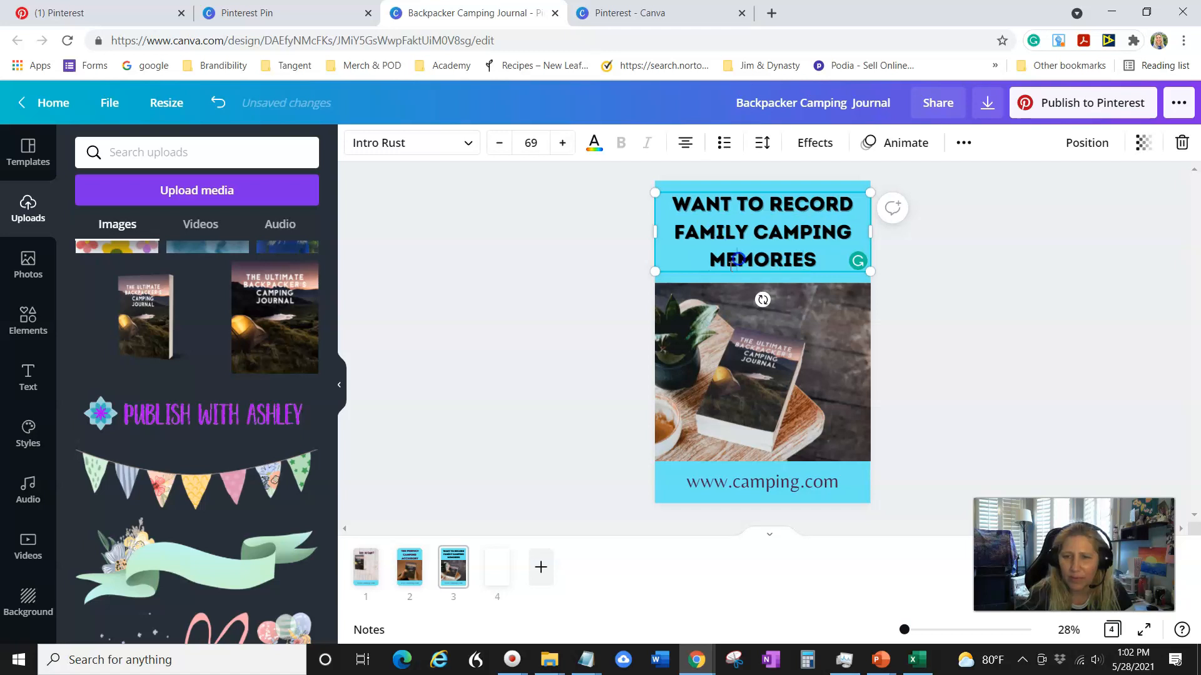
pyautogui.click(468, 149)
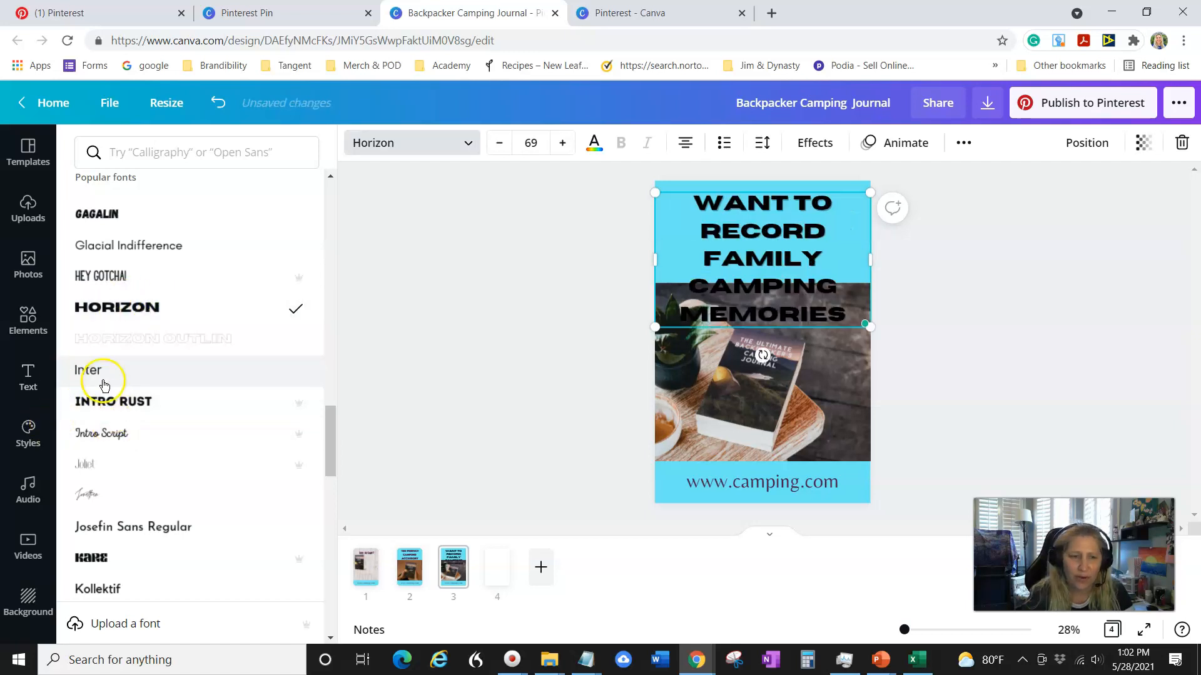
pyautogui.click(119, 526)
pyautogui.scroll(-3, 121, 538)
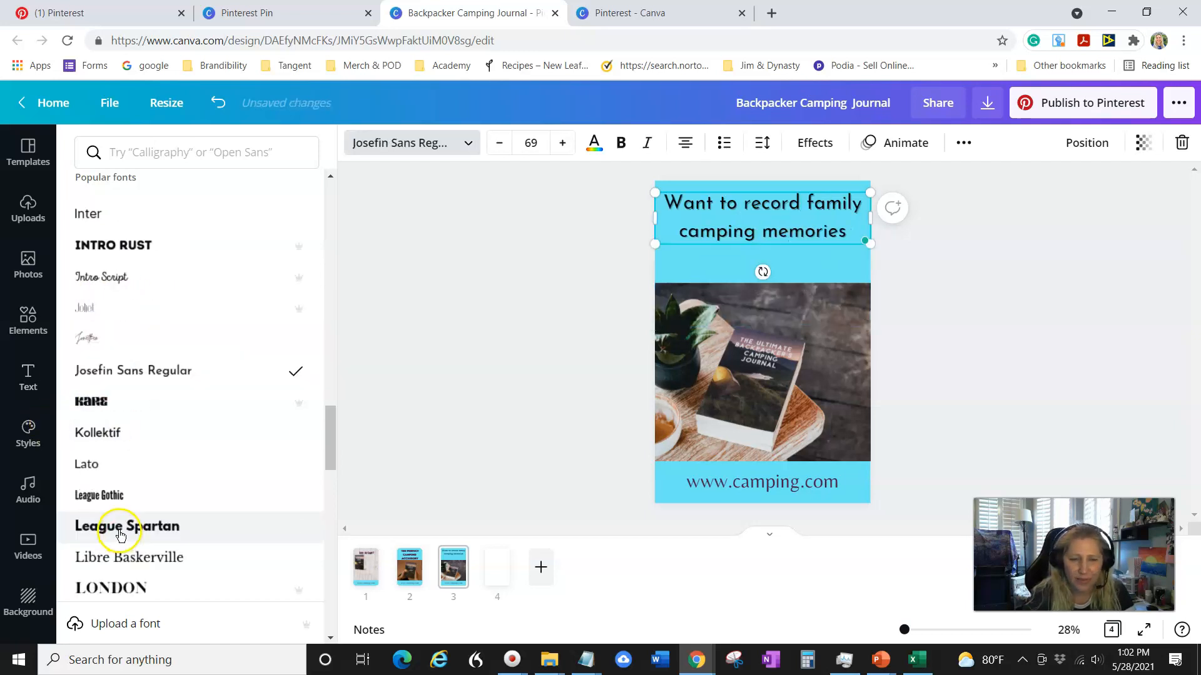
pyautogui.click(121, 531)
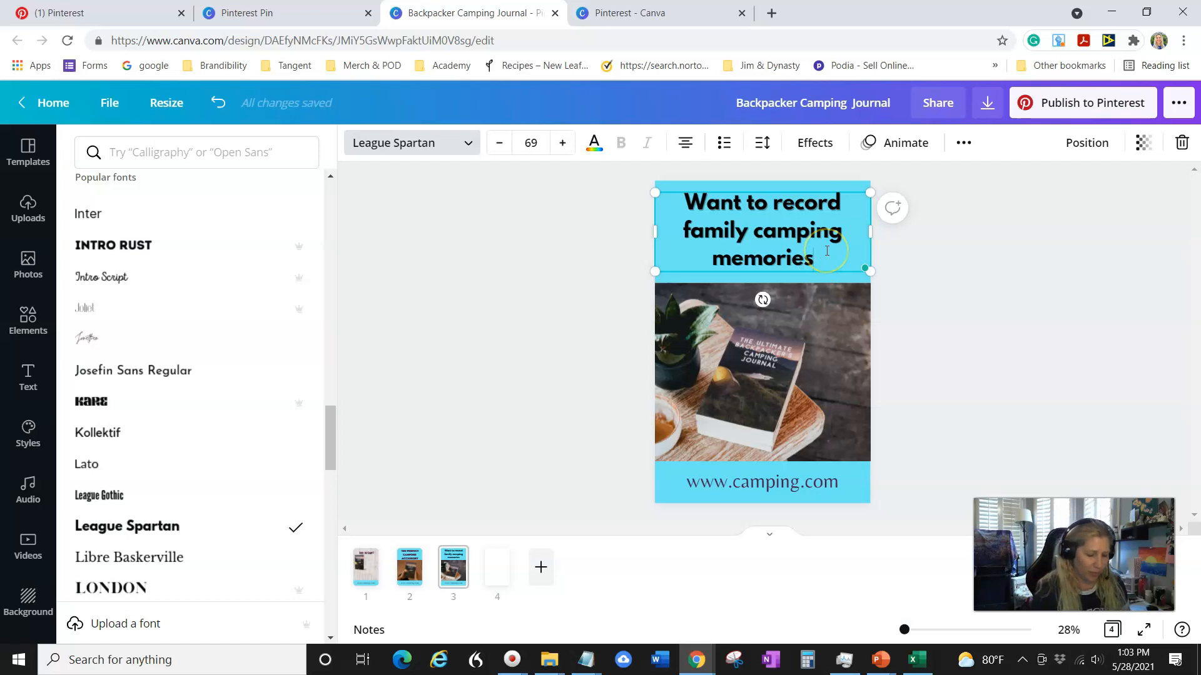
pyautogui.write('?')
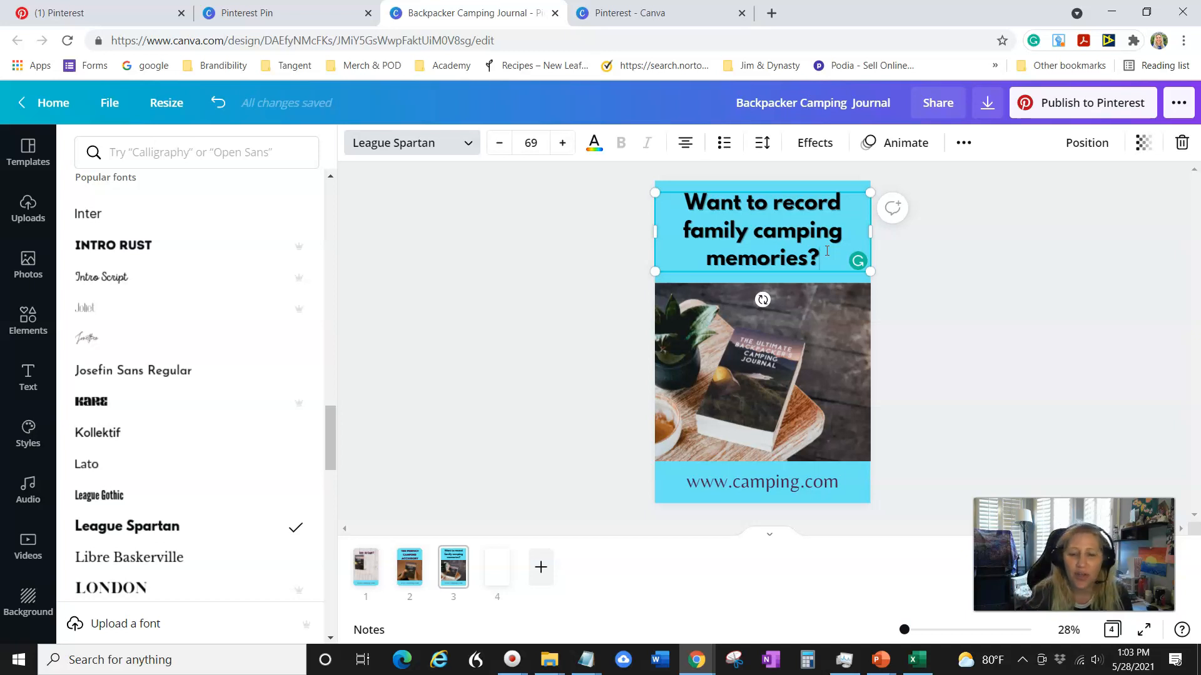
# - Choose only page 2, the "The Perfect Camping Accessory" pin, for download as a PNG
pyautogui.click(413, 580)
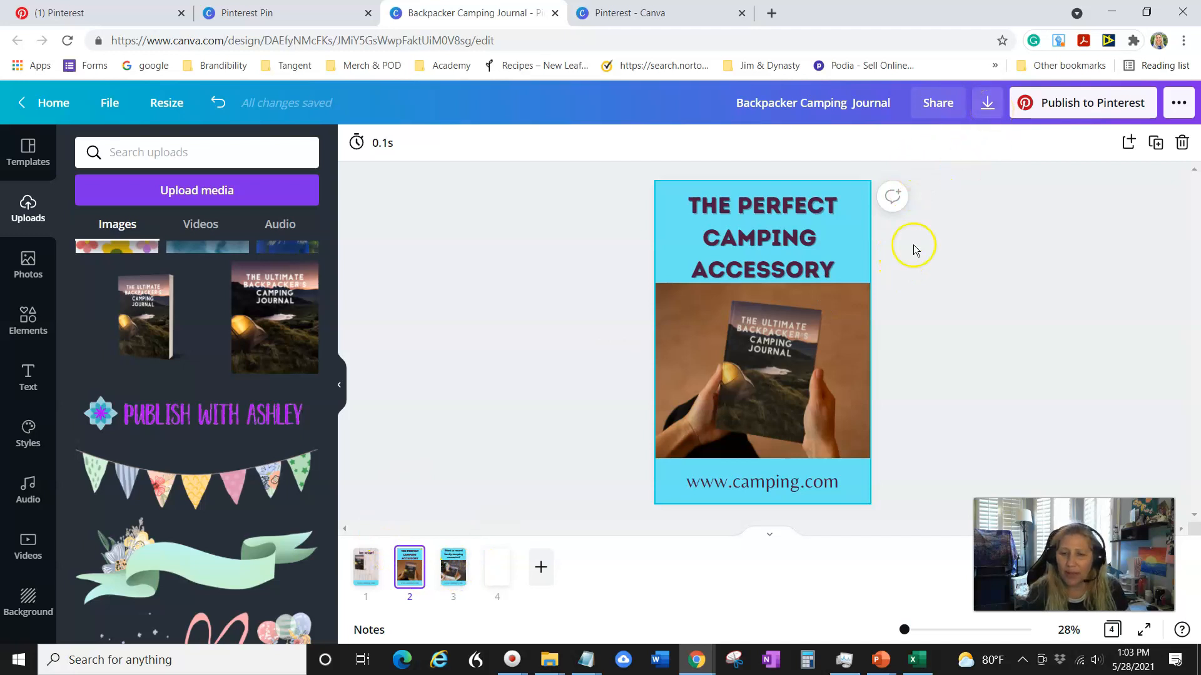
pyautogui.click(988, 107)
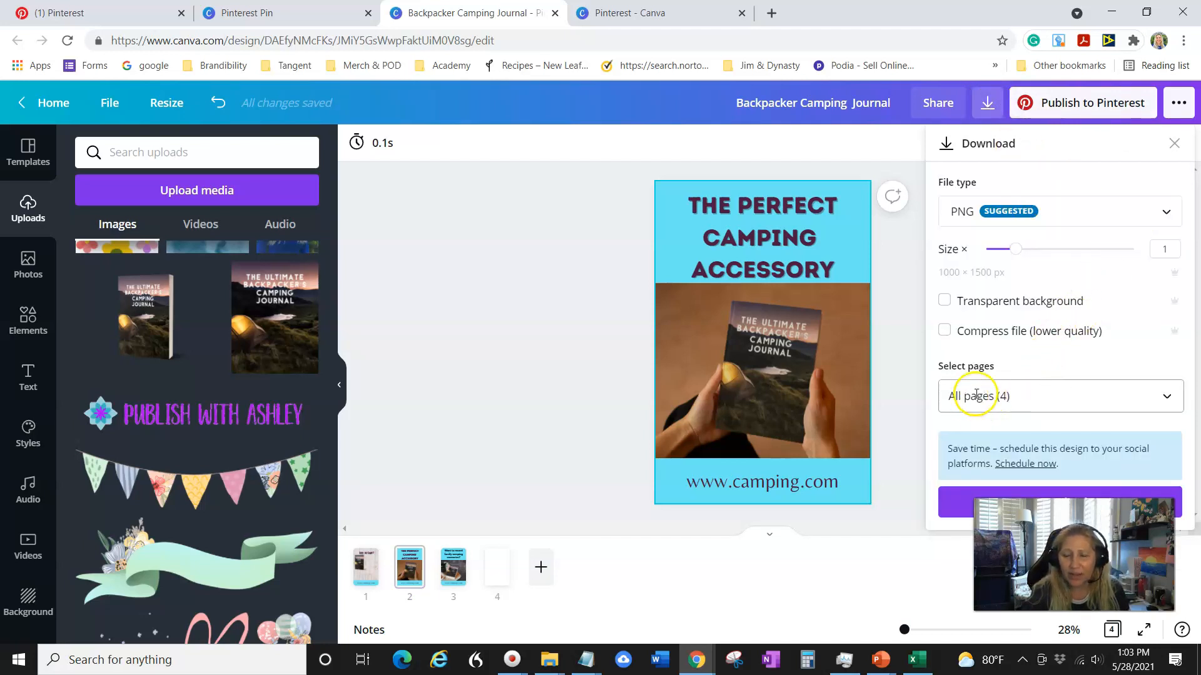
pyautogui.click(1163, 396)
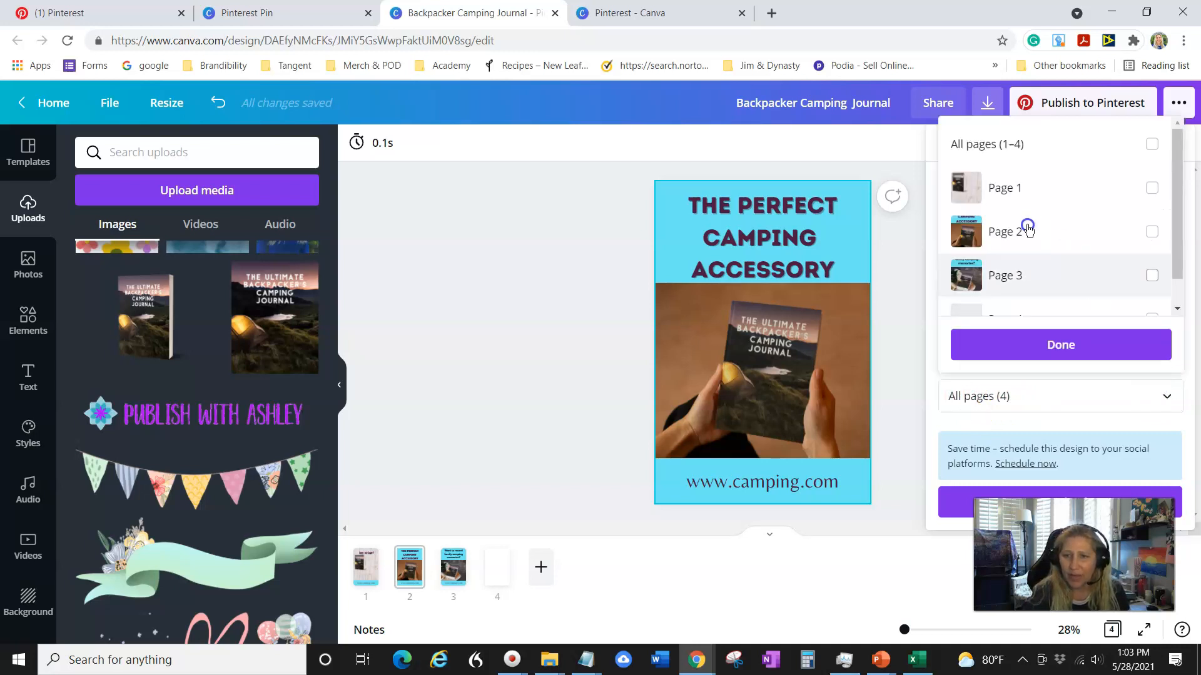
pyautogui.click(1151, 231)
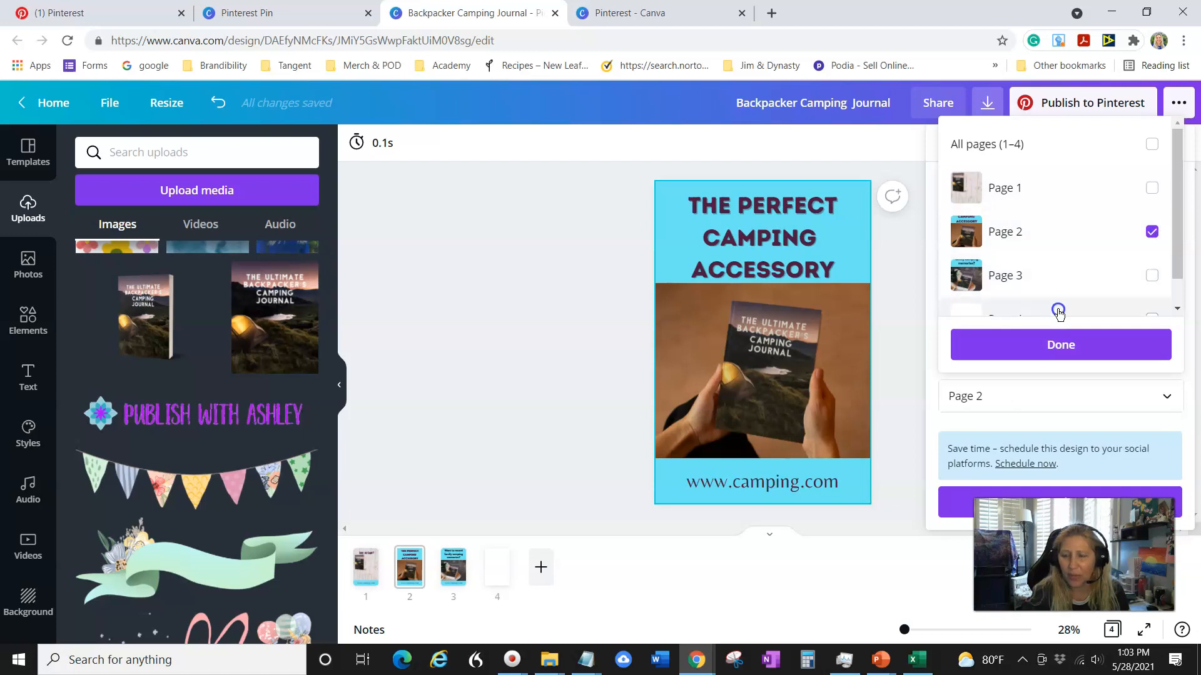
pyautogui.click(1055, 352)
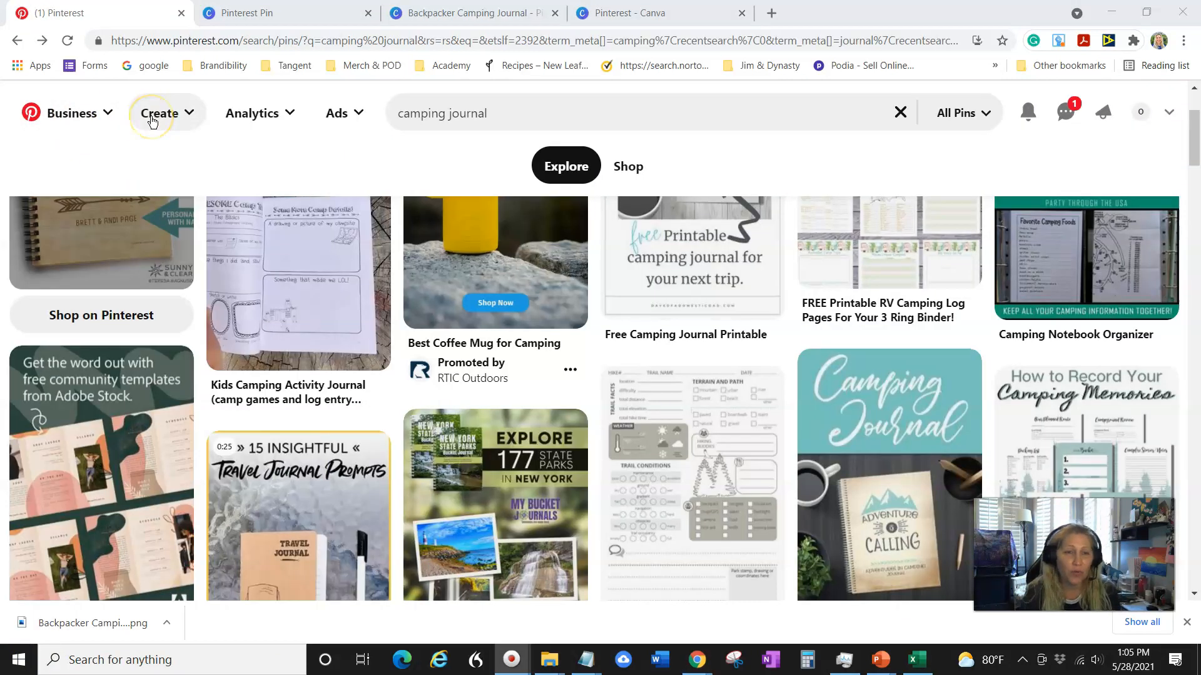
# - Switch to Pinterest and start creating a new standard Pin
pyautogui.click(149, 123)
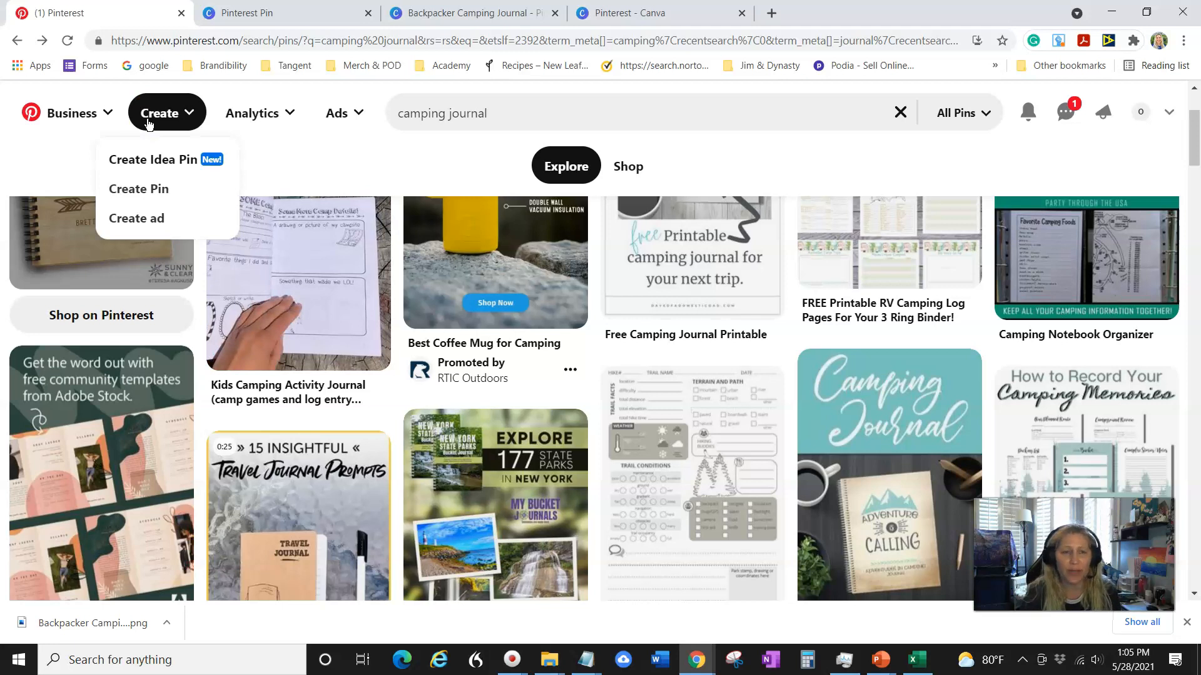
pyautogui.click(161, 165)
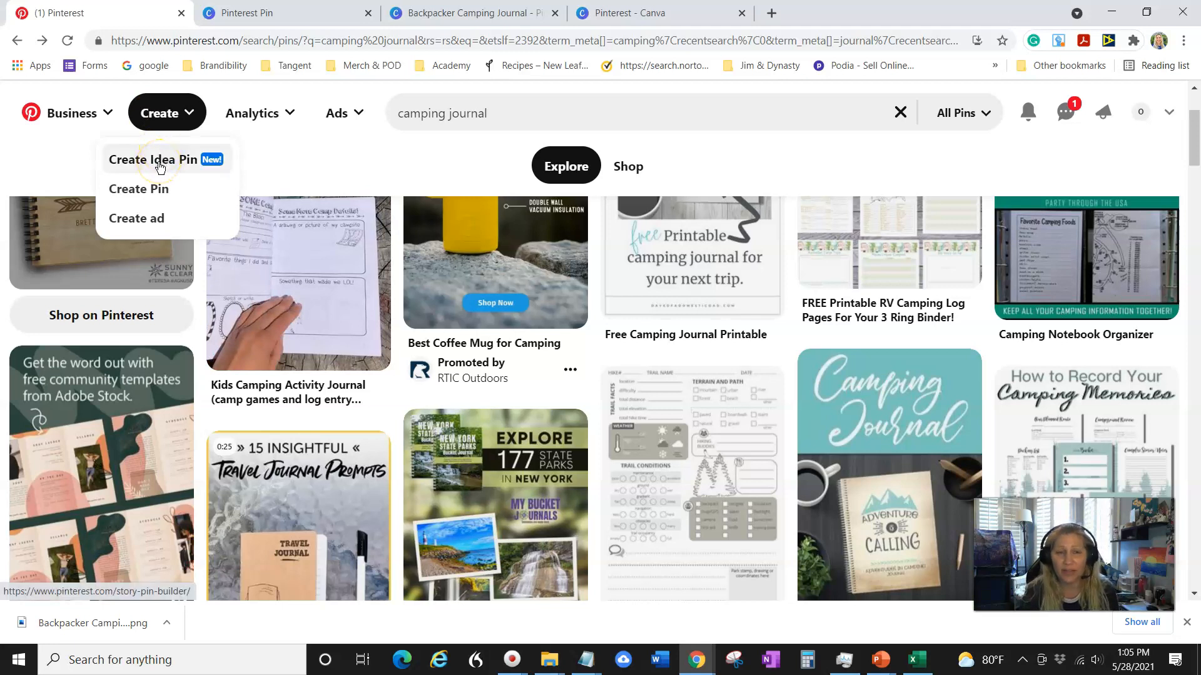
pyautogui.click(143, 180)
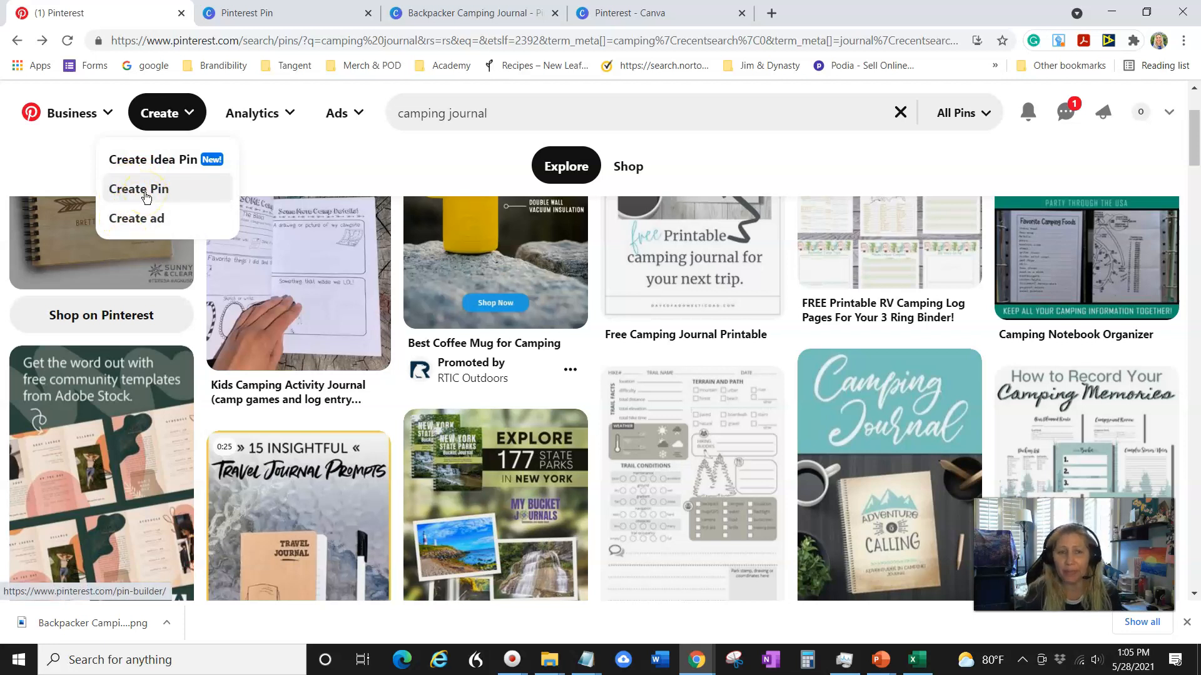
pyautogui.click(146, 191)
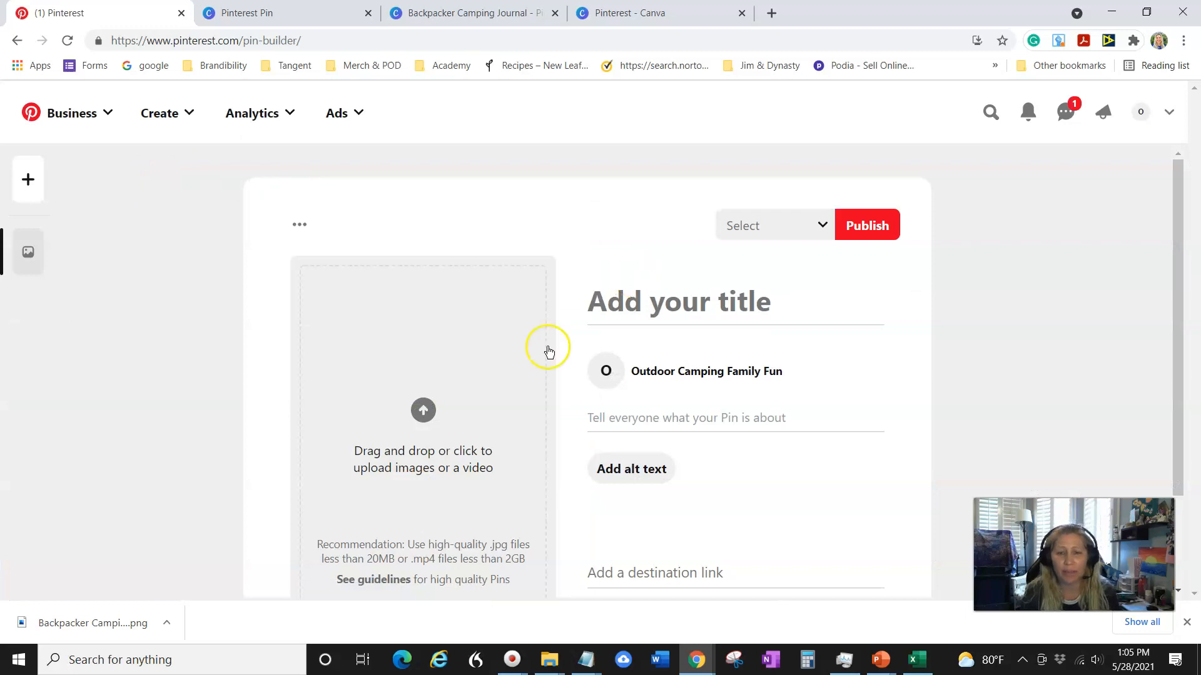
# - Upload the Backpacker Camping Journal image from the Downloads folder as the pin's image
pyautogui.click(424, 409)
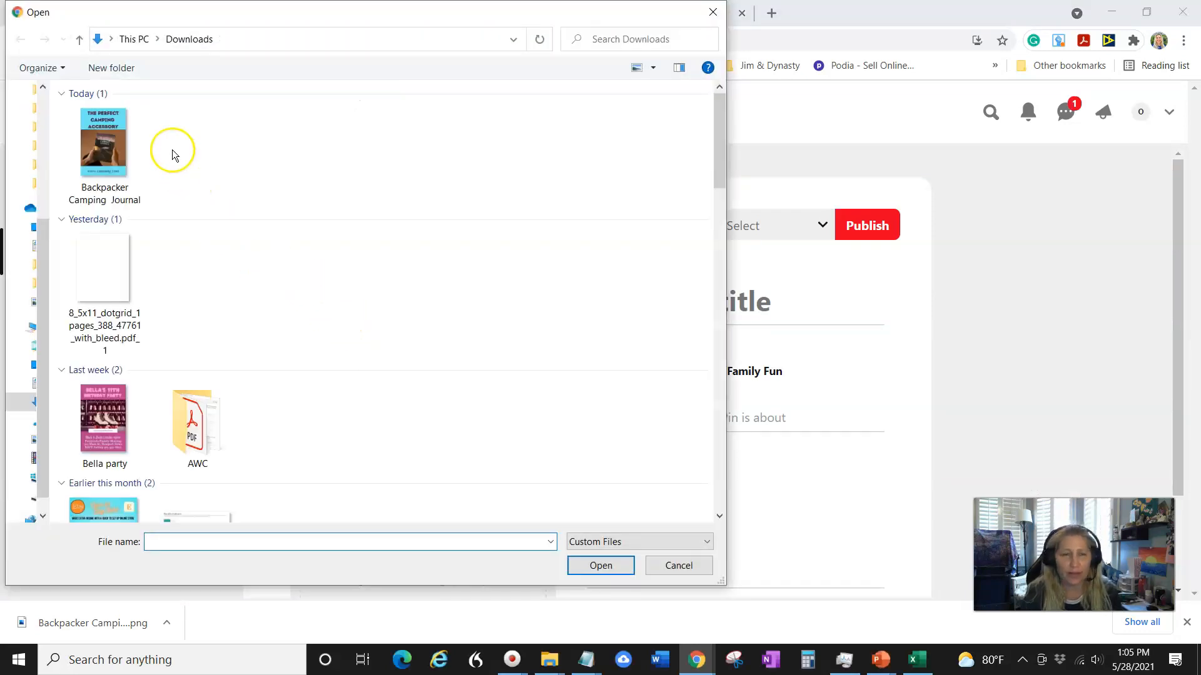
pyautogui.click(133, 141)
pyautogui.click(130, 161)
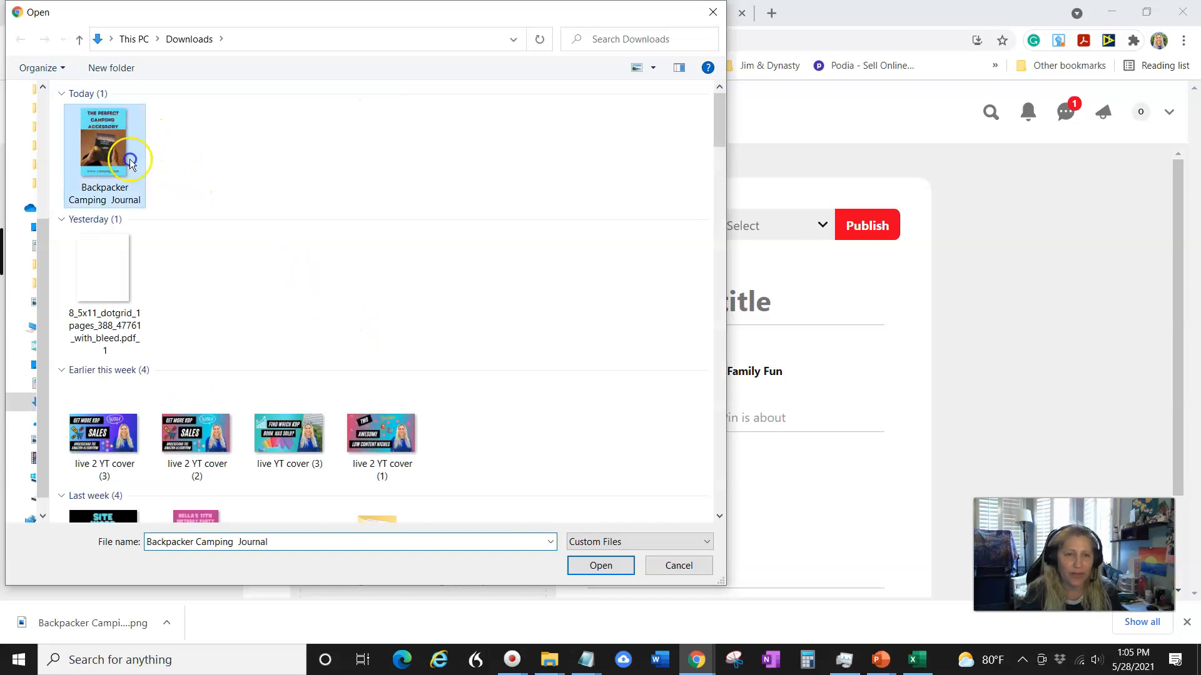
pyautogui.click(602, 567)
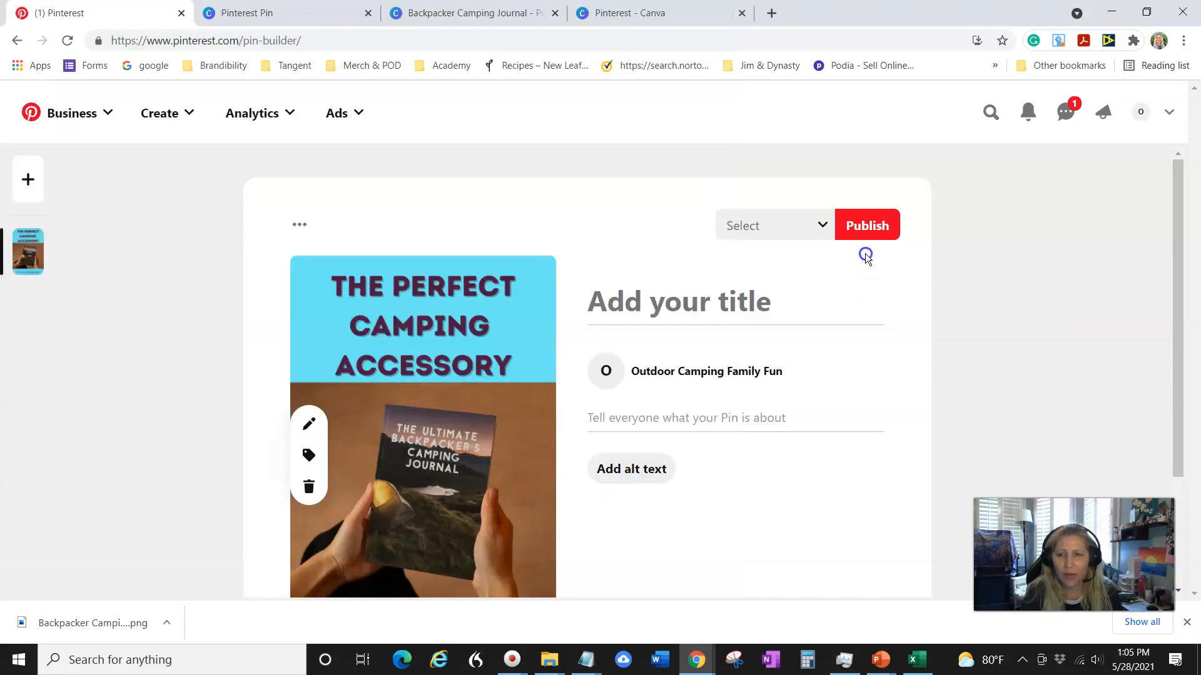
pyautogui.scroll(-1, 840, 287)
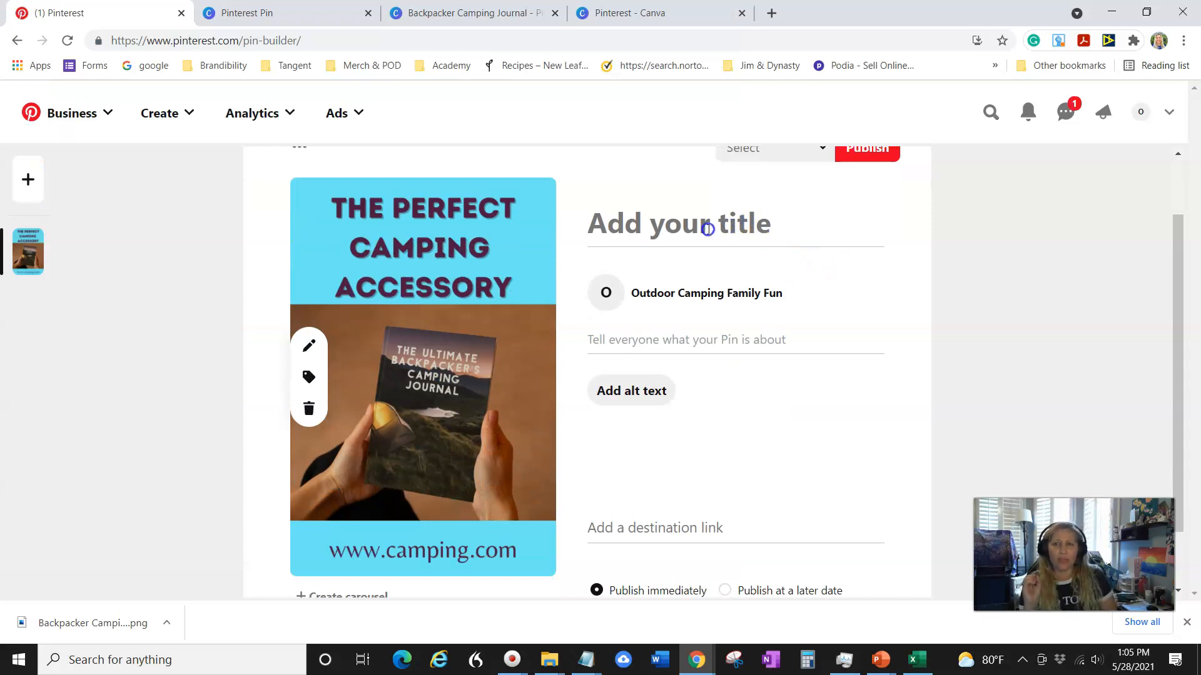
pyautogui.click(638, 11)
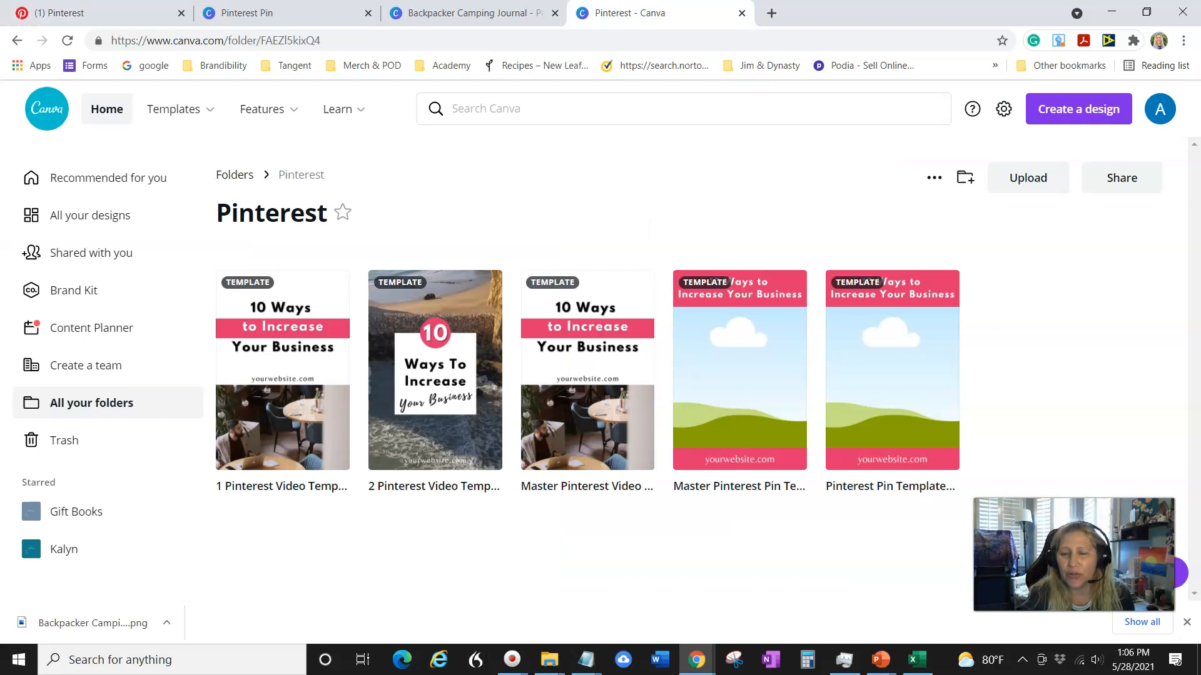
pyautogui.click(477, 12)
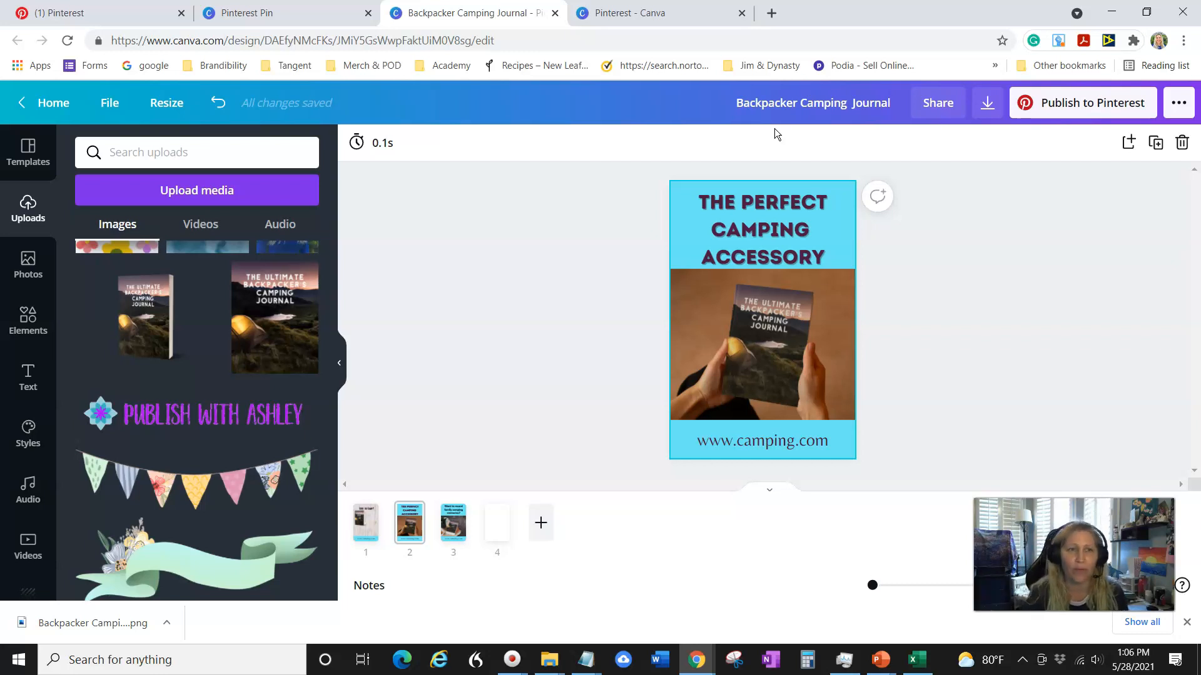
pyautogui.click(118, 14)
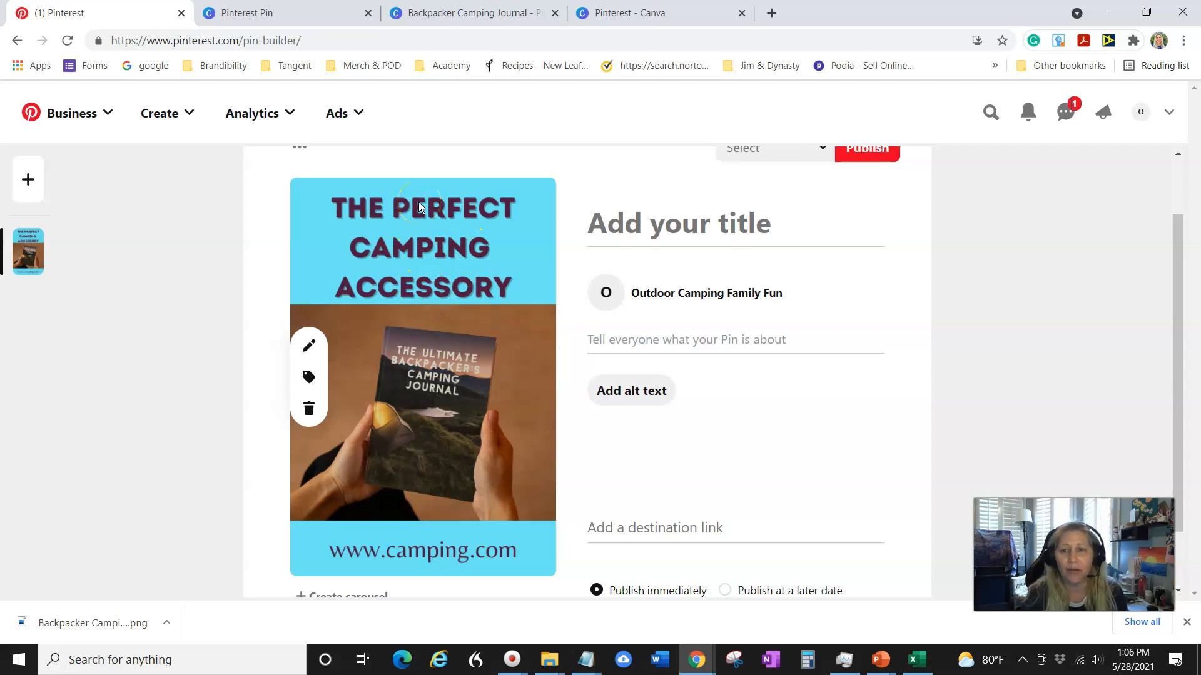
# - Enter "The Ulitmate Backpacker's Camping Journal" as the pin's title
pyautogui.click(654, 229)
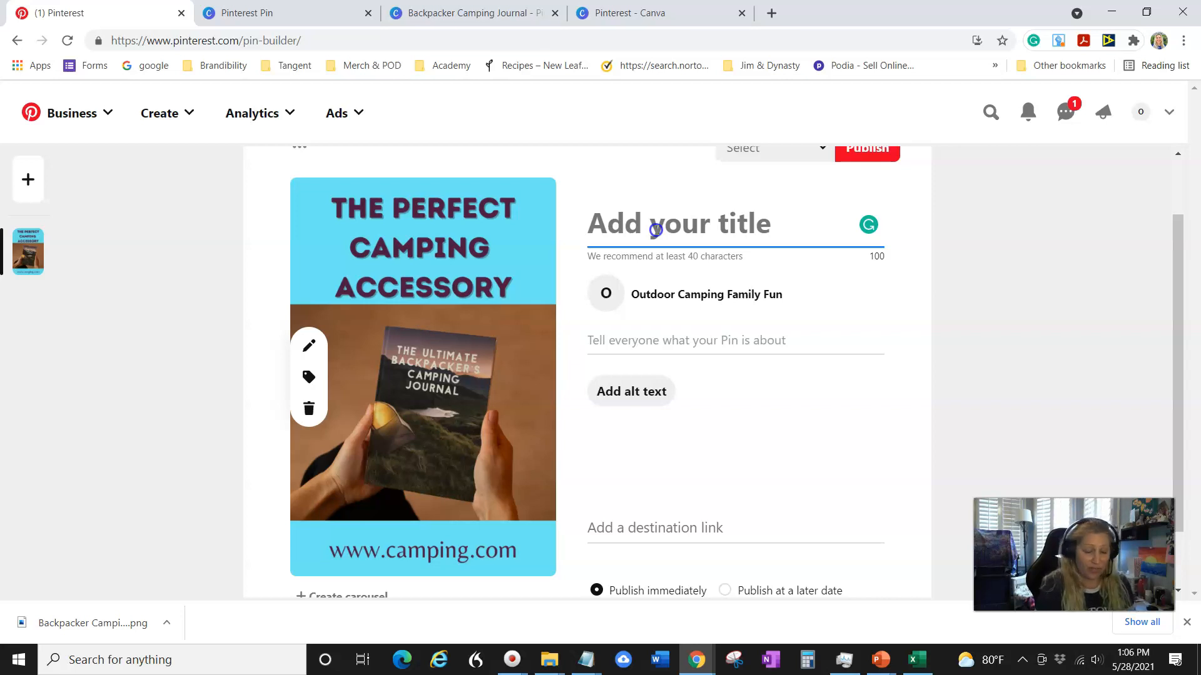
pyautogui.write('The')
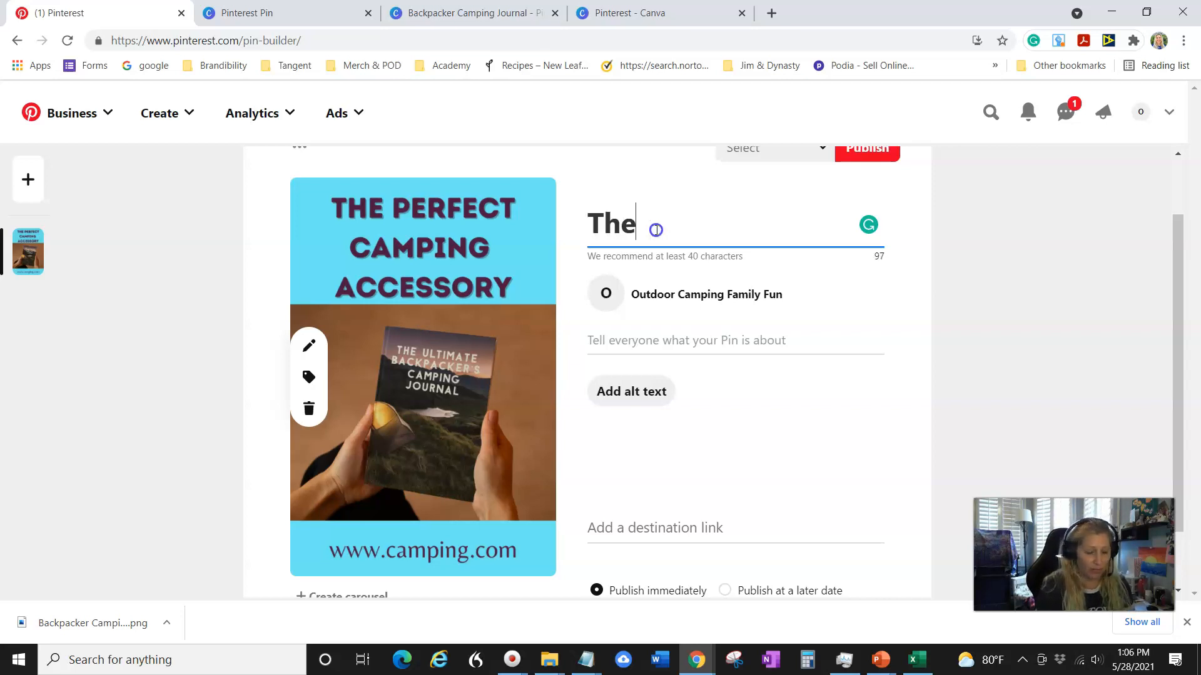
pyautogui.write(' Ulitmate ')
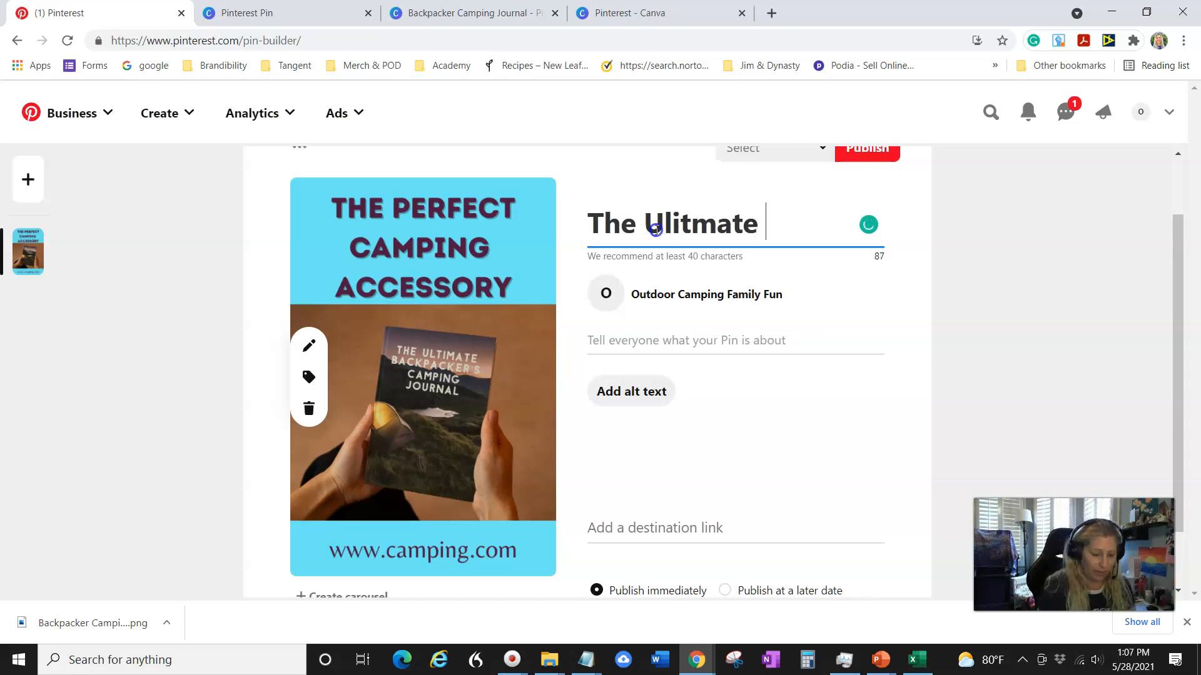
pyautogui.write('Backpac')
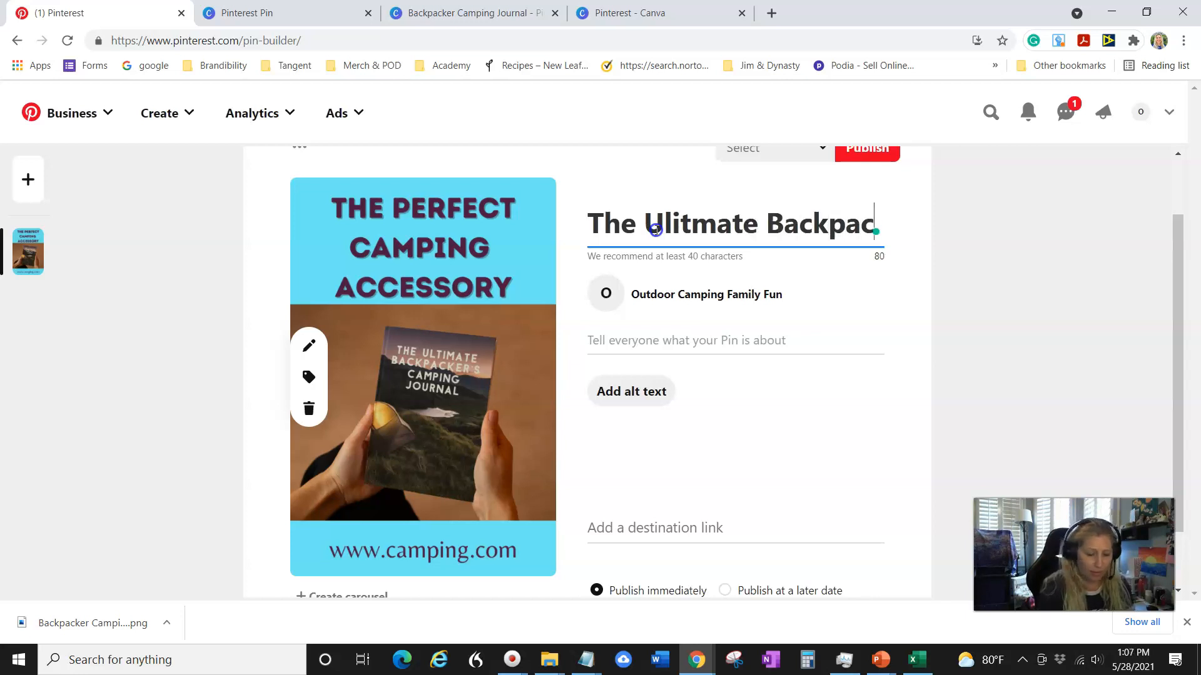
pyautogui.write("ker's Campi")
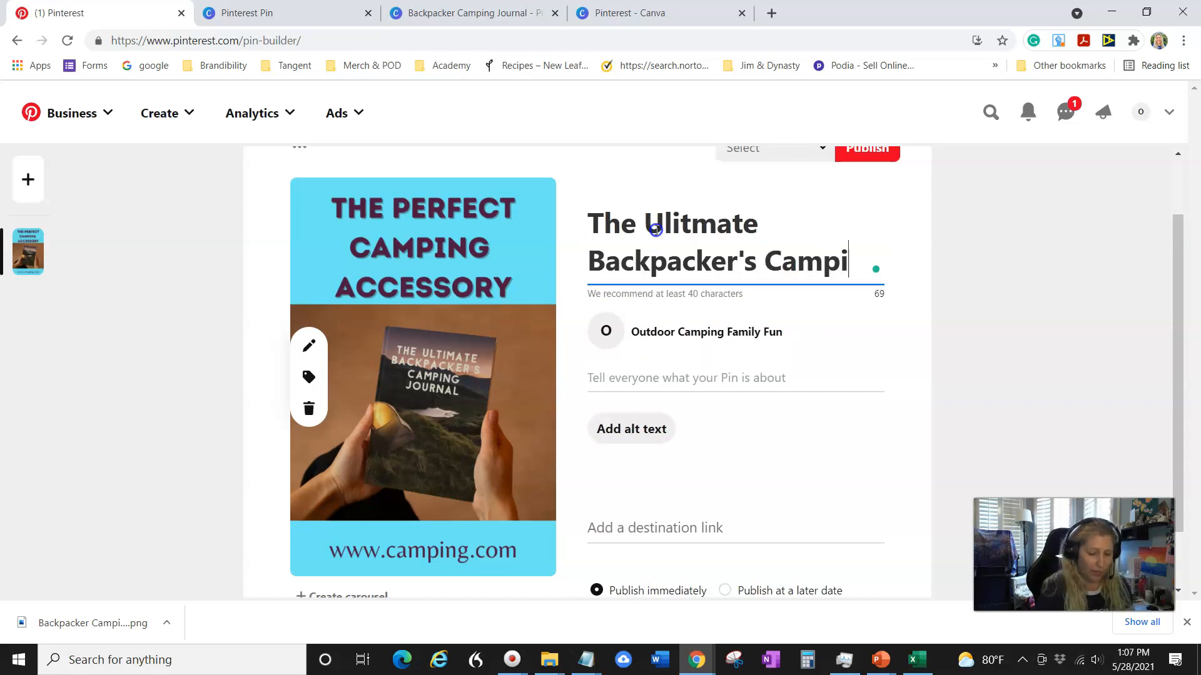
pyautogui.write('ng Journal')
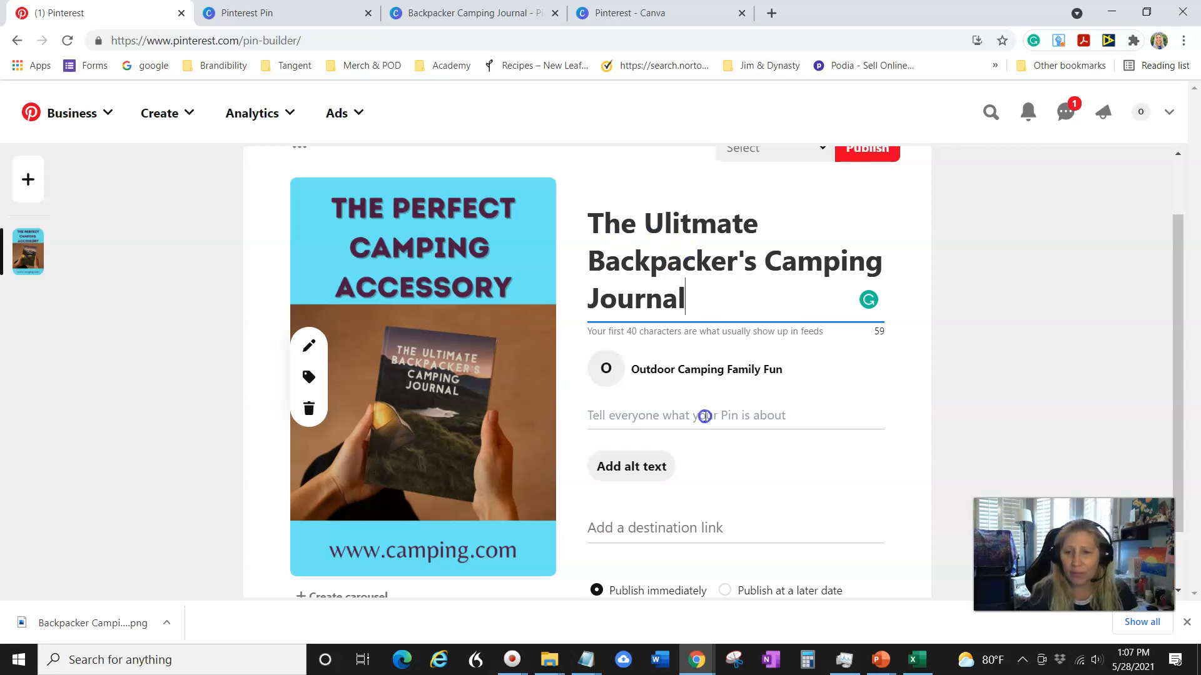
# - Choose the Camping board as the pin's destination board
pyautogui.scroll(-1, 702, 413)
pyautogui.click(767, 357)
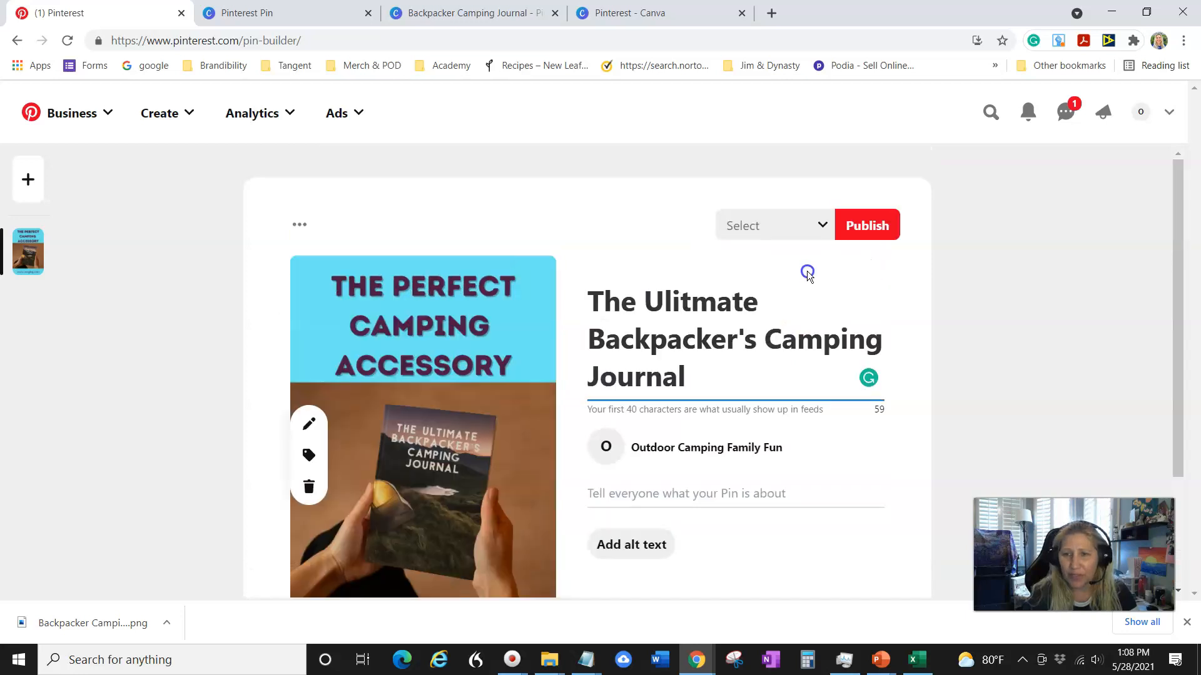
pyautogui.click(814, 230)
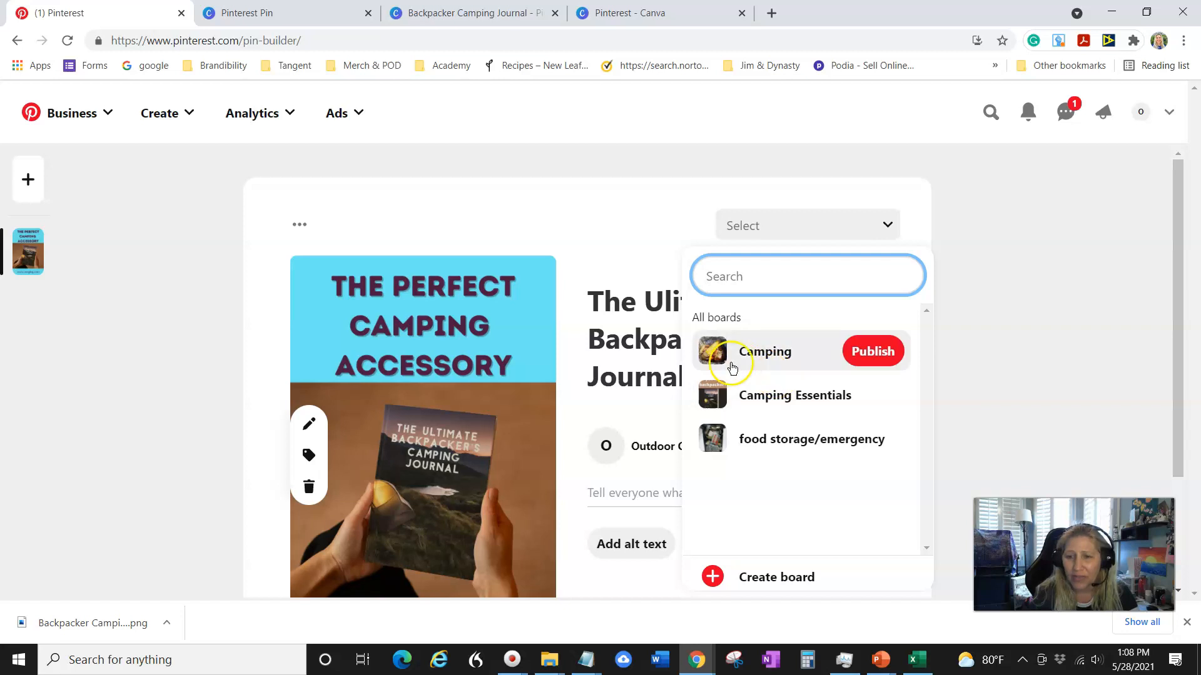
pyautogui.scroll(-1, 762, 403)
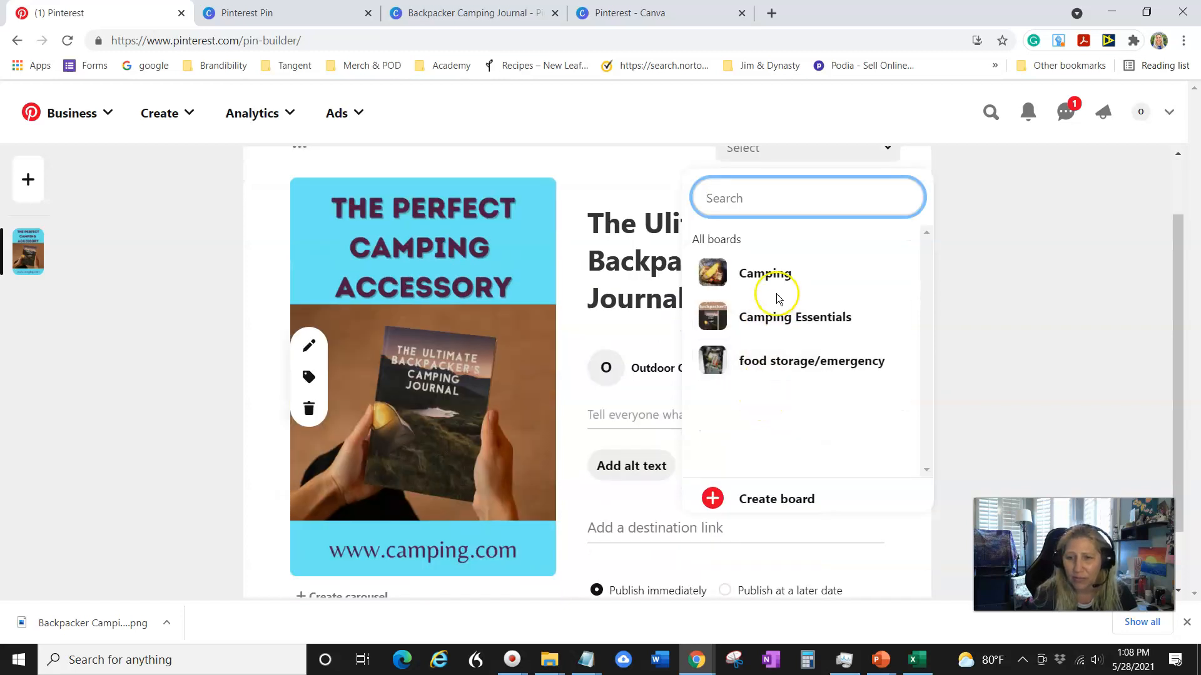
pyautogui.moveTo(762, 275)
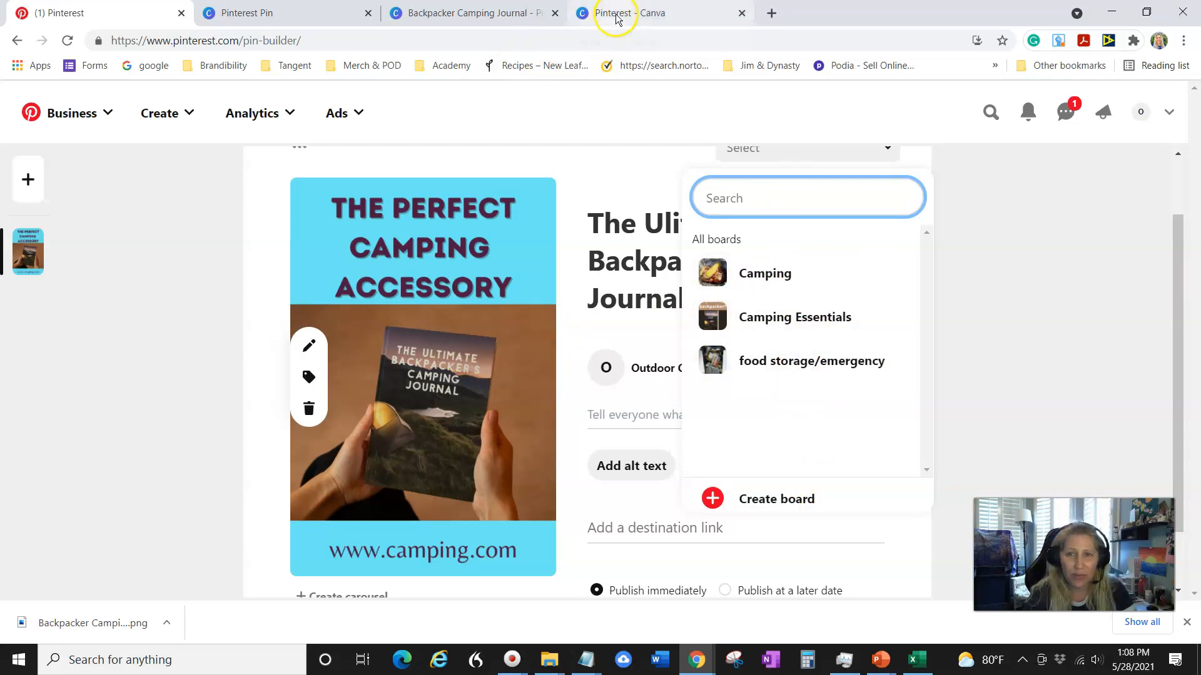
pyautogui.moveTo(769, 327)
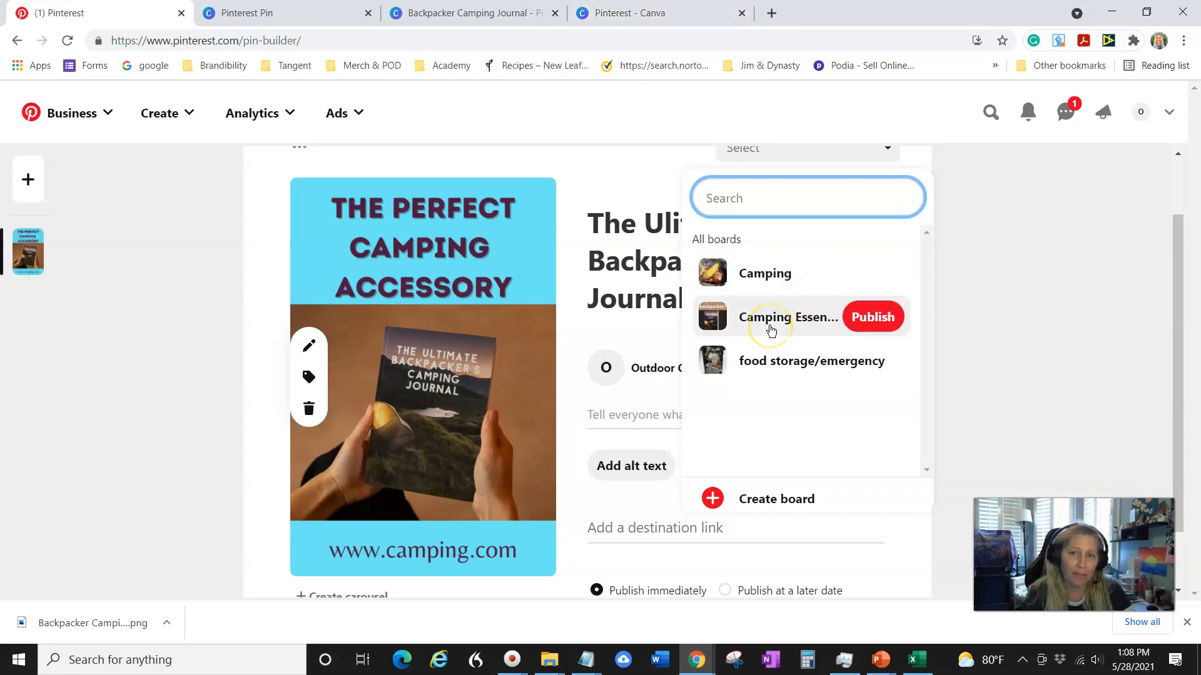
pyautogui.click(751, 275)
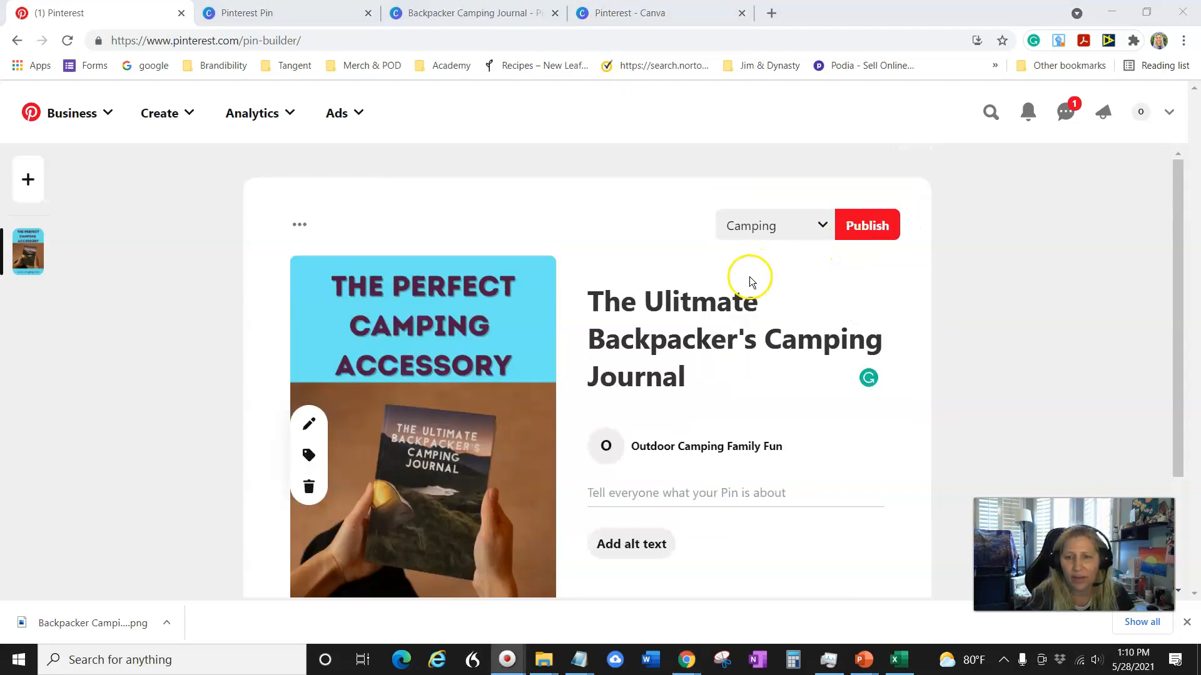
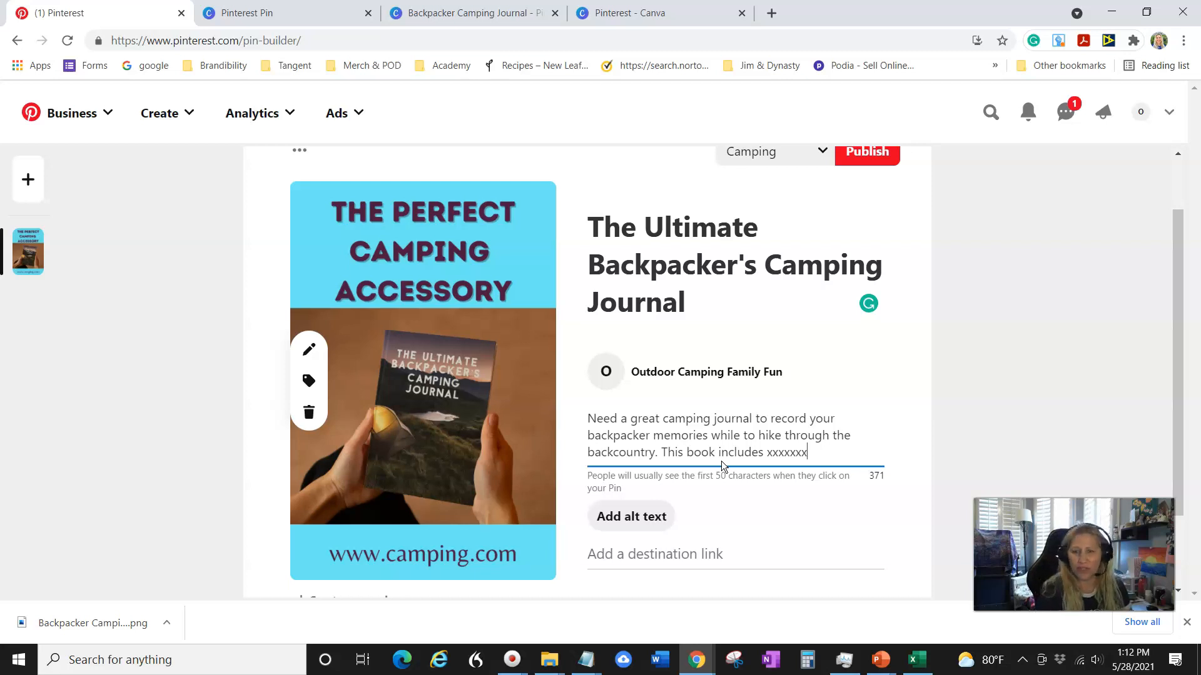
# - Add the hashtag "#camping journal" on a new line below the pin's description text
pyautogui.press('Return')
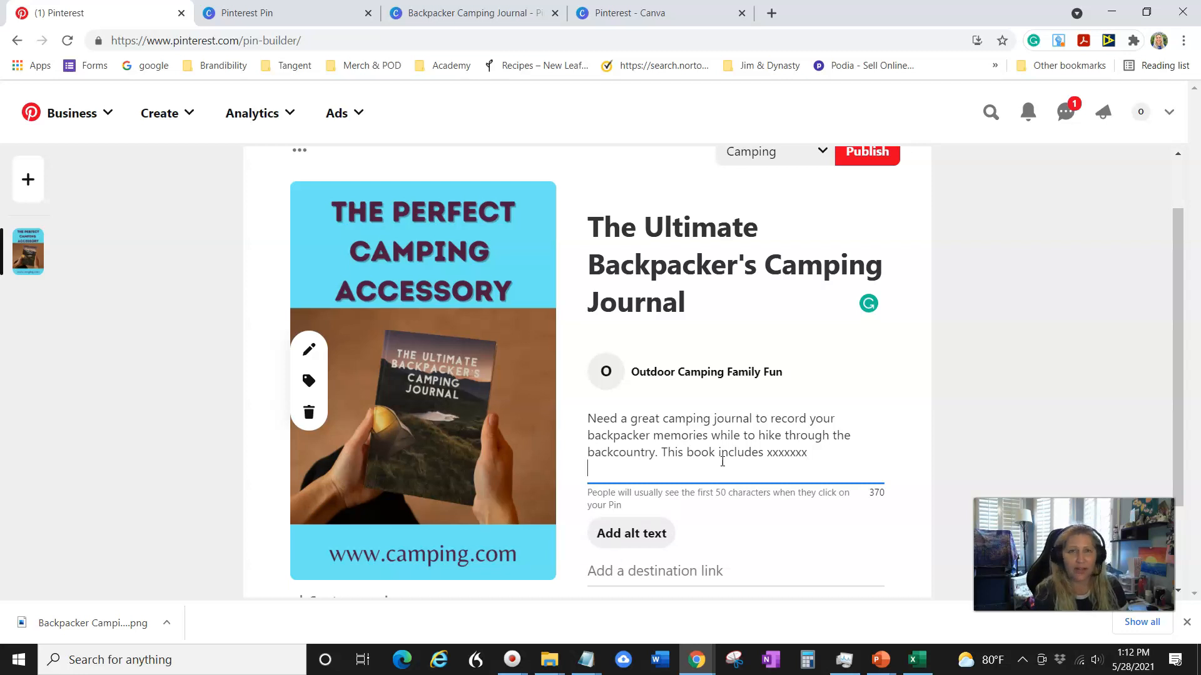
pyautogui.write('#')
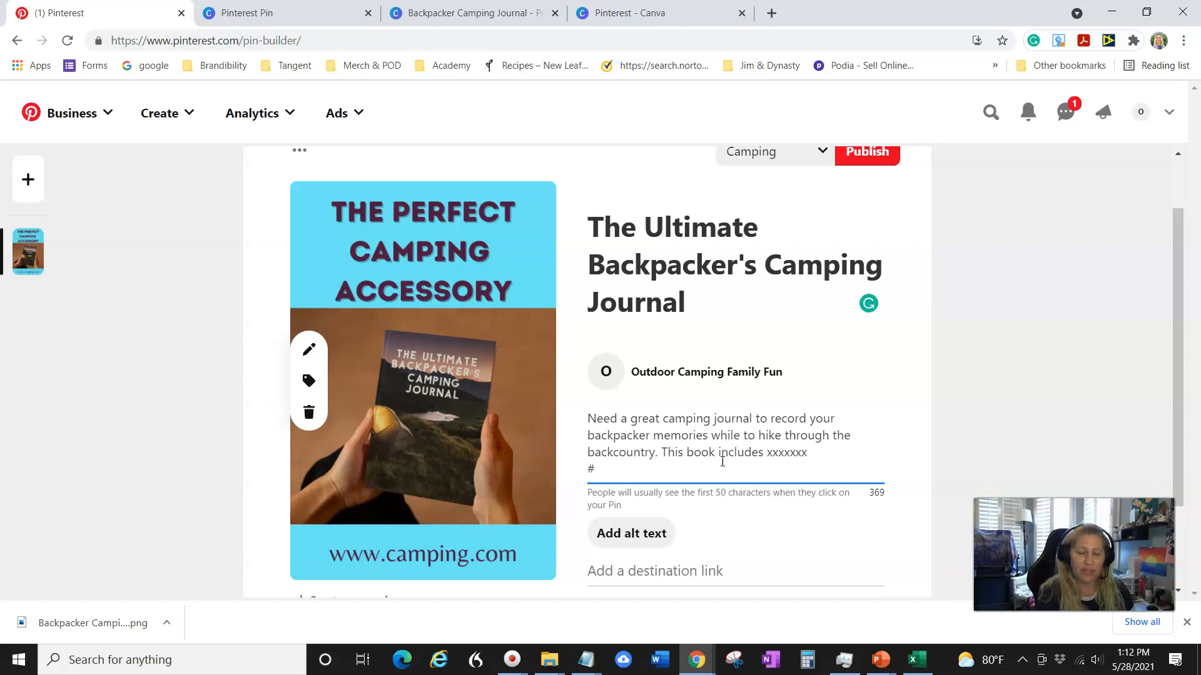
pyautogui.write('cmaping')
pyautogui.press('BackSpace')
pyautogui.press('BackSpace')
pyautogui.press('BackSpace')
pyautogui.press('BackSpace')
pyautogui.press('BackSpace')
pyautogui.press('BackSpace')
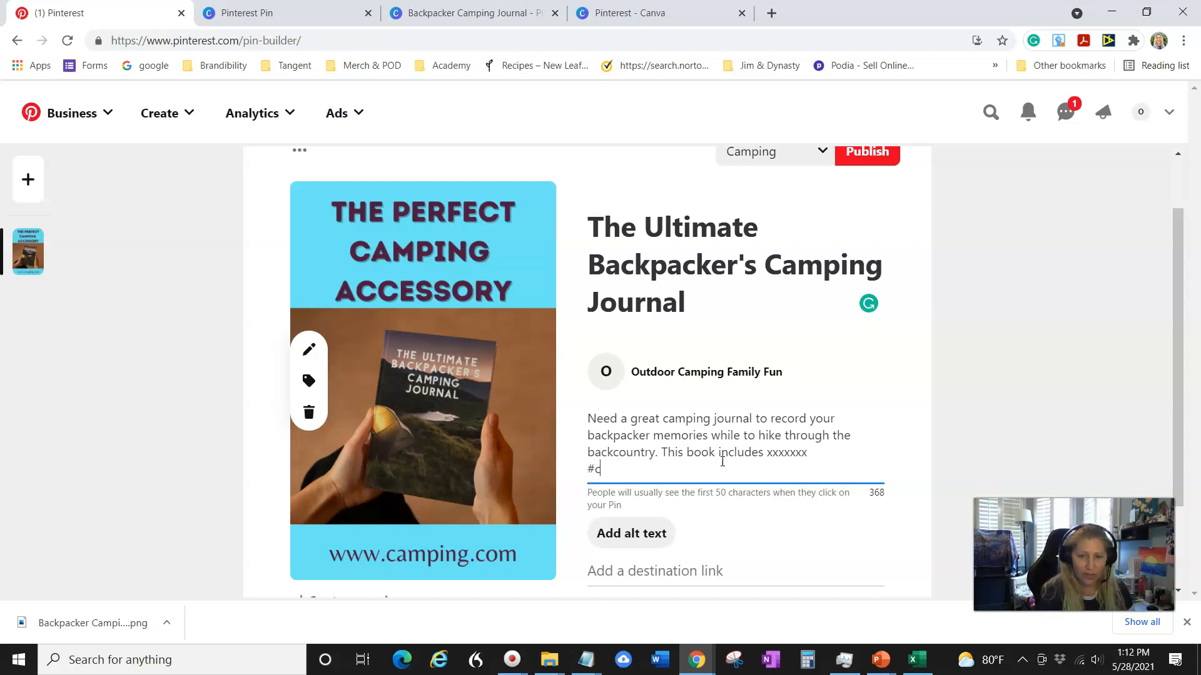
pyautogui.write('amping ')
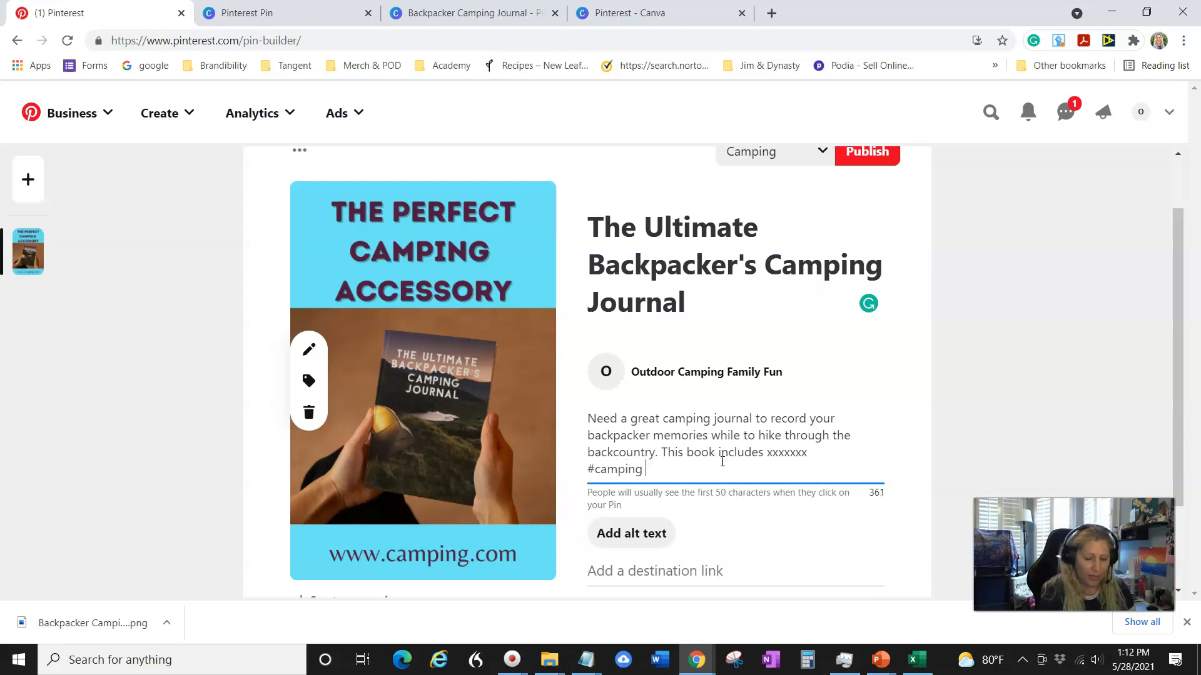
pyautogui.write('journal #')
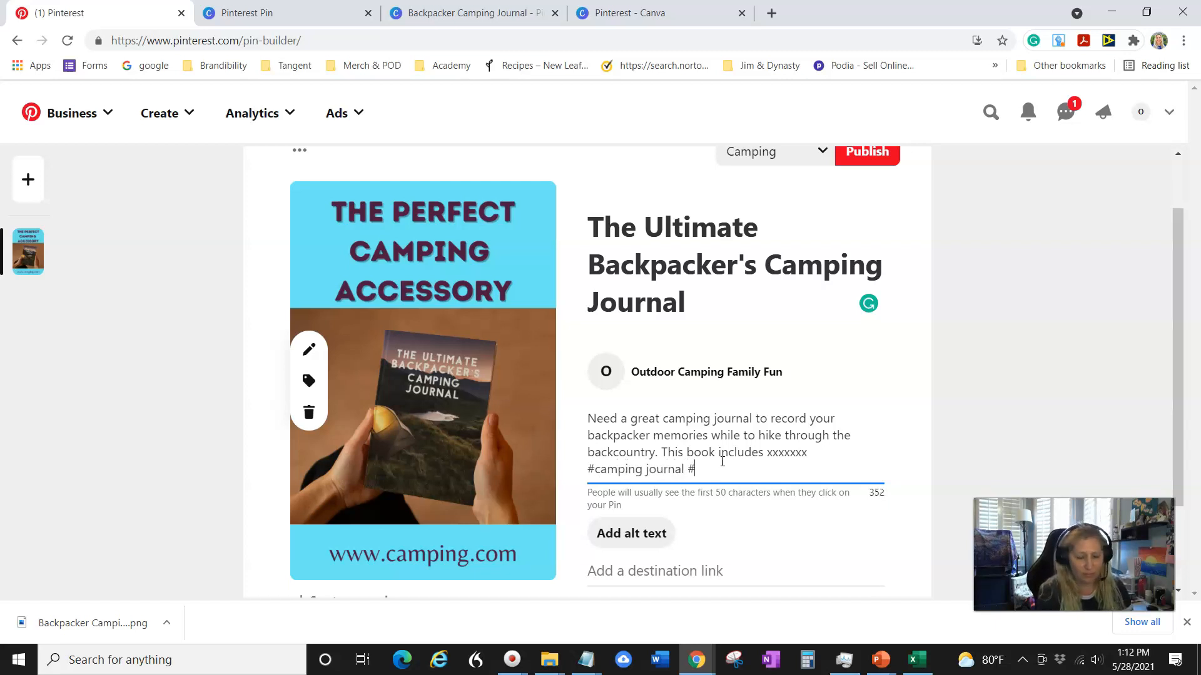
# - Add "#backpacker journal" as the second hashtag in the pin's description
pyautogui.write('backer')
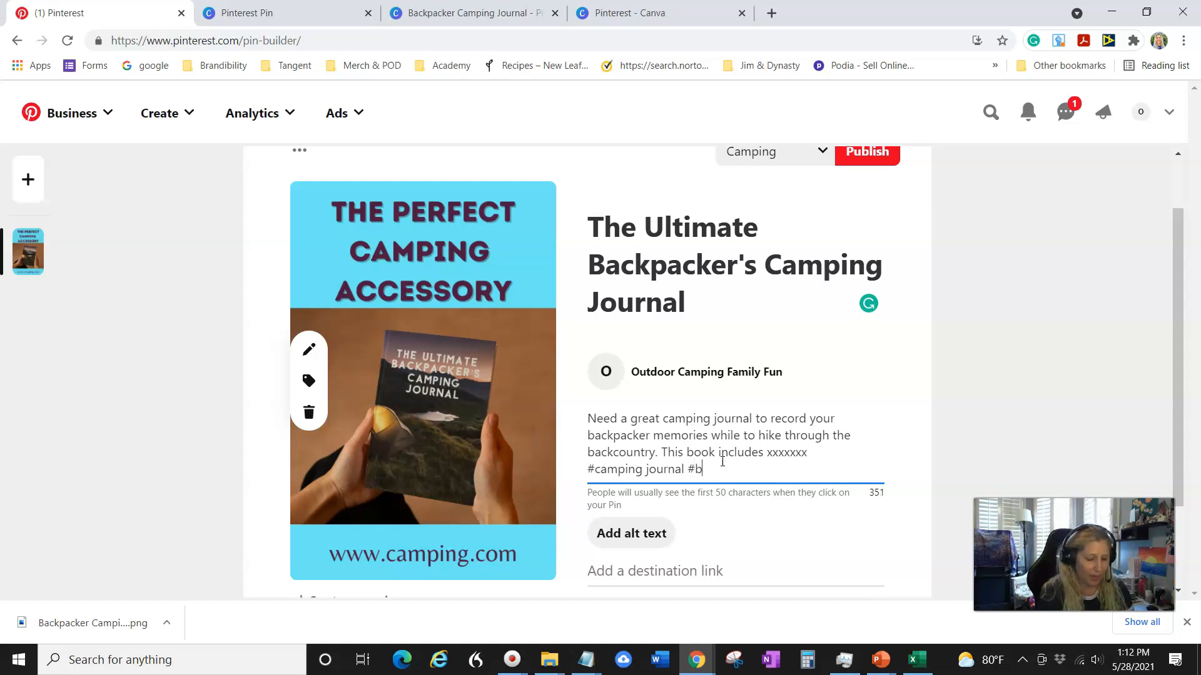
pyautogui.press('BackSpace')
pyautogui.press('BackSpace')
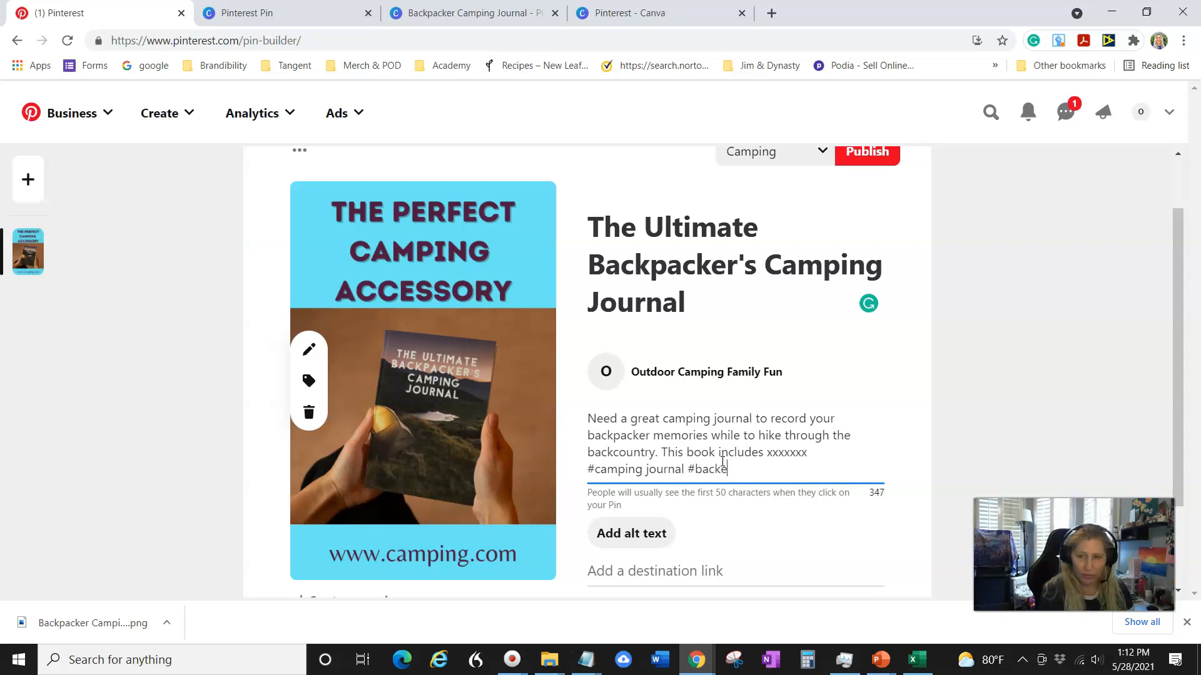
pyautogui.write('pac')
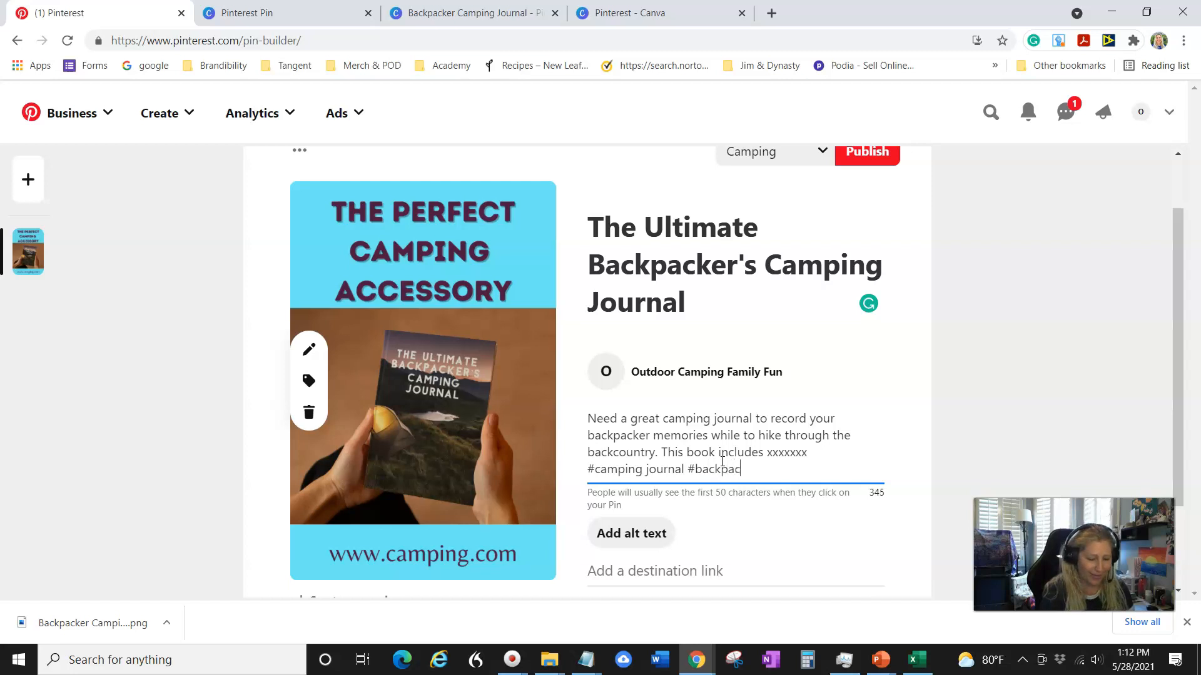
pyautogui.write('ker journal')
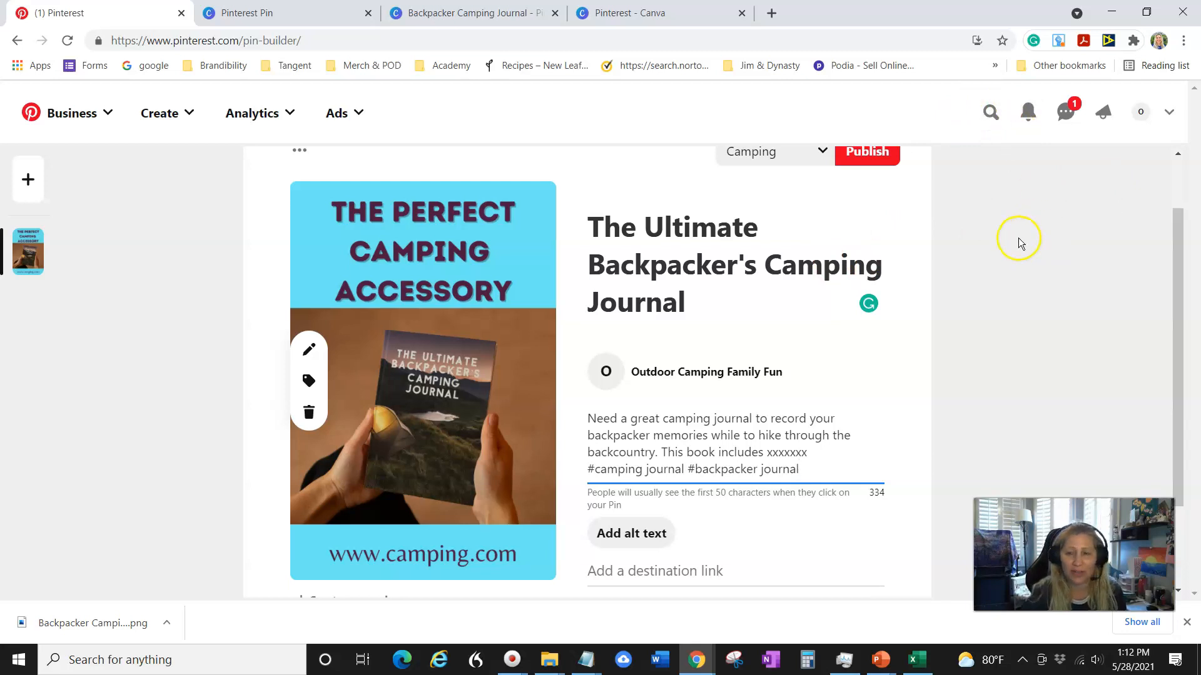
pyautogui.scroll(-1, 1010, 269)
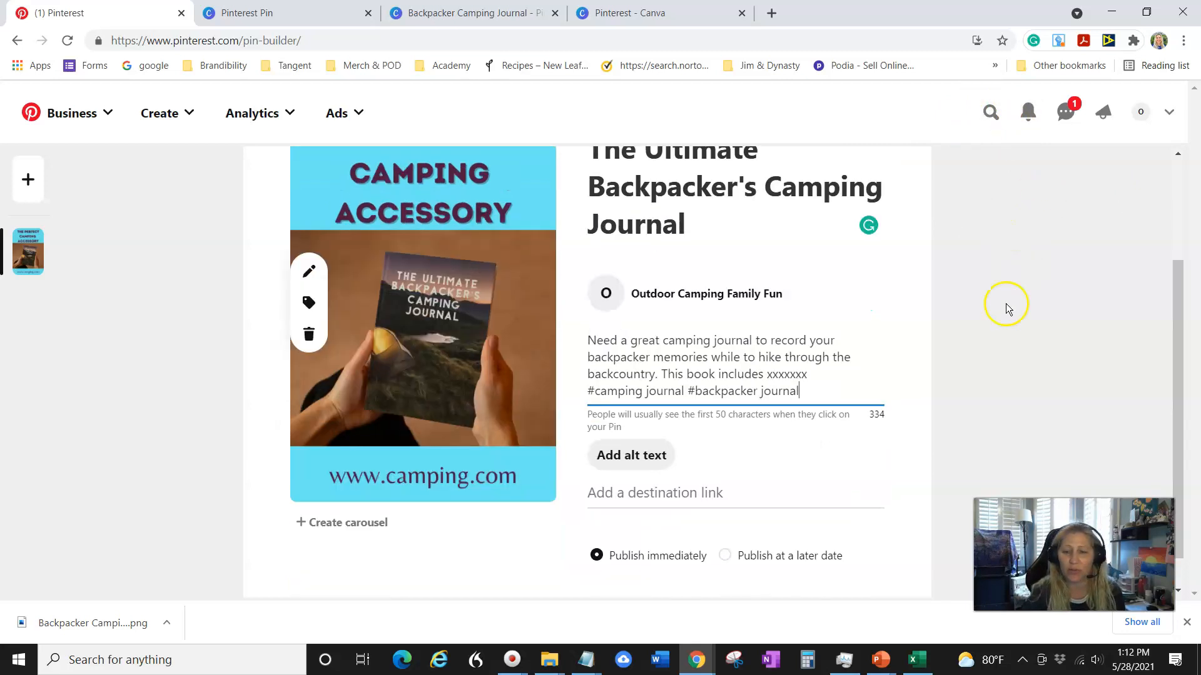
pyautogui.click(630, 492)
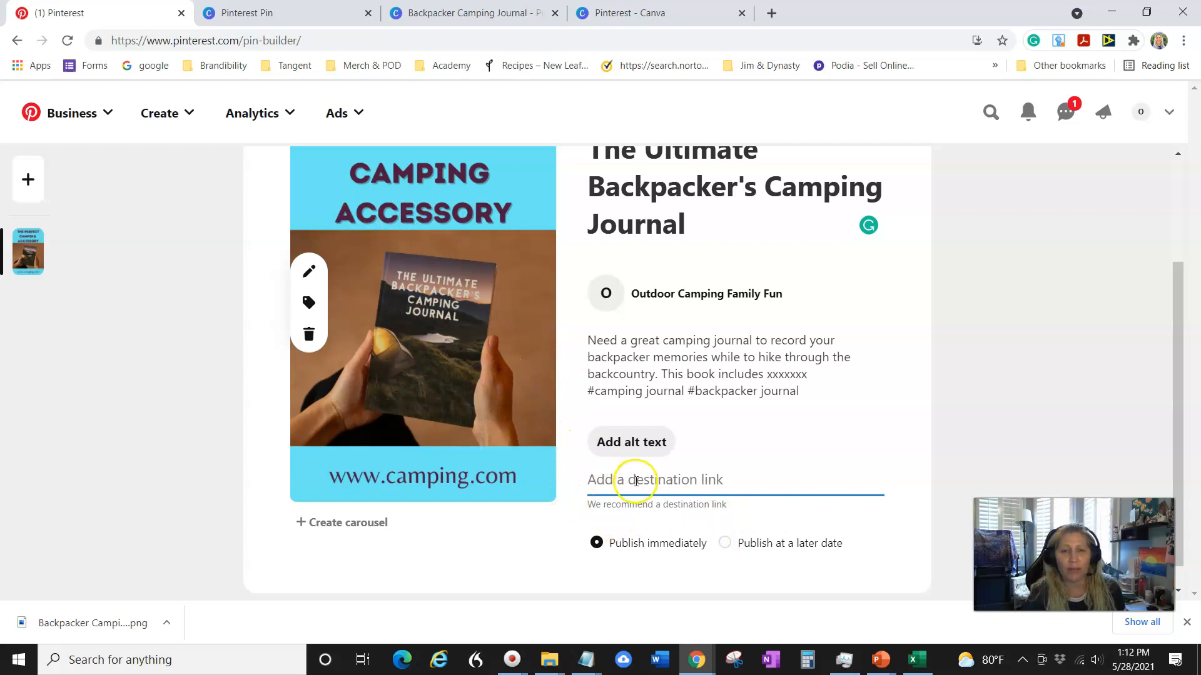
pyautogui.write('www.az')
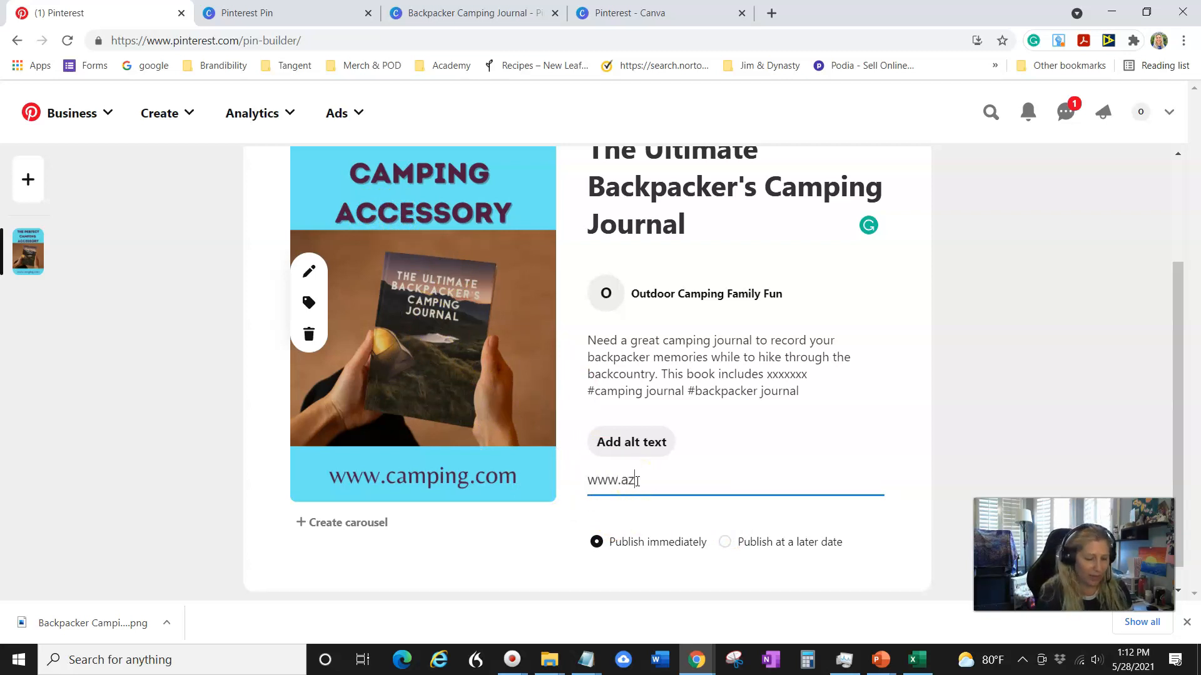
pyautogui.press('BackSpace')
pyautogui.write('mazon')
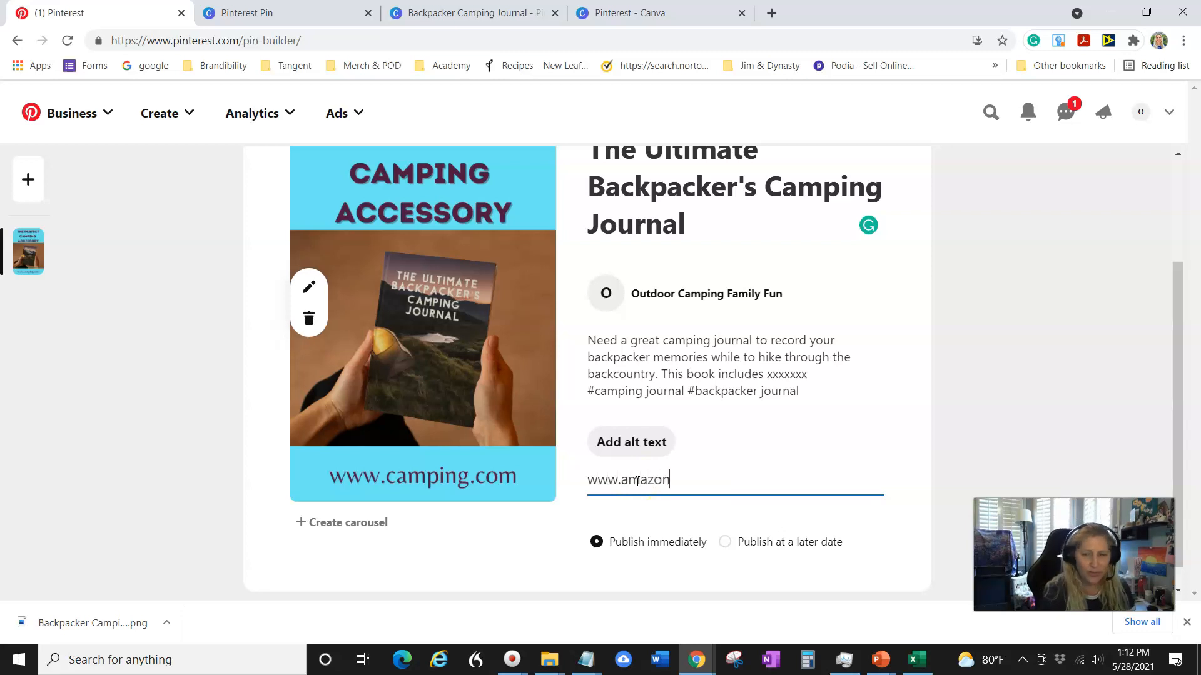
pyautogui.write('.com/dp')
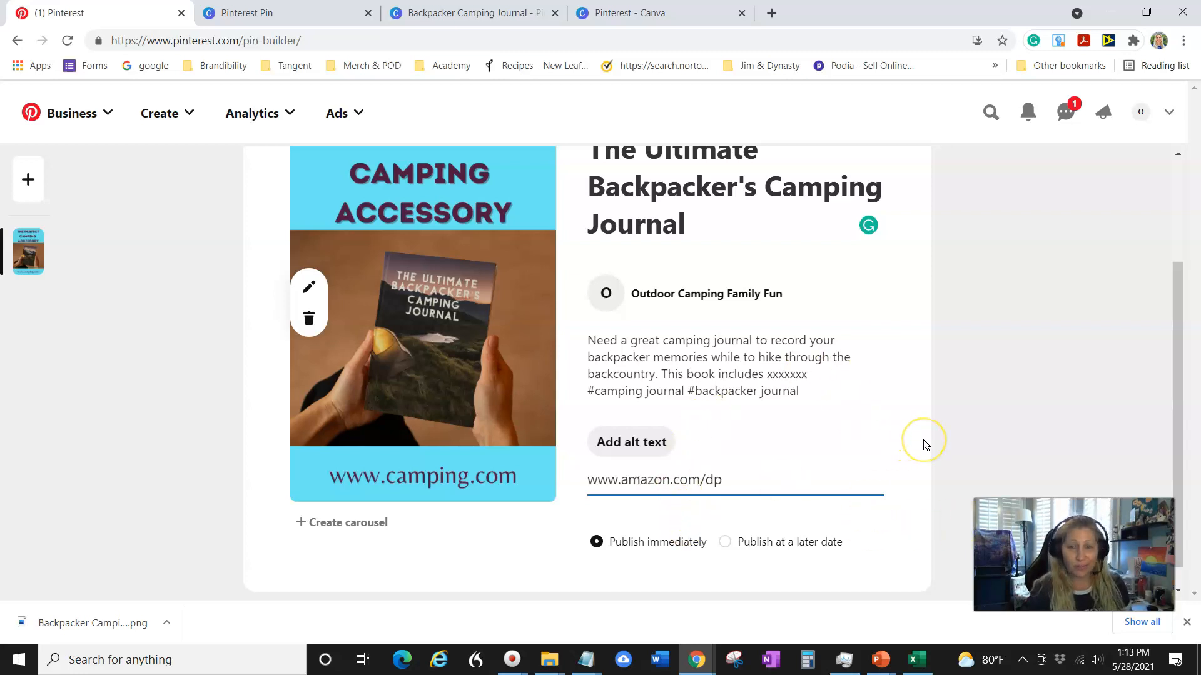
# - Remove the Amazon address from the pin's destination link
pyautogui.scroll(2, 923, 446)
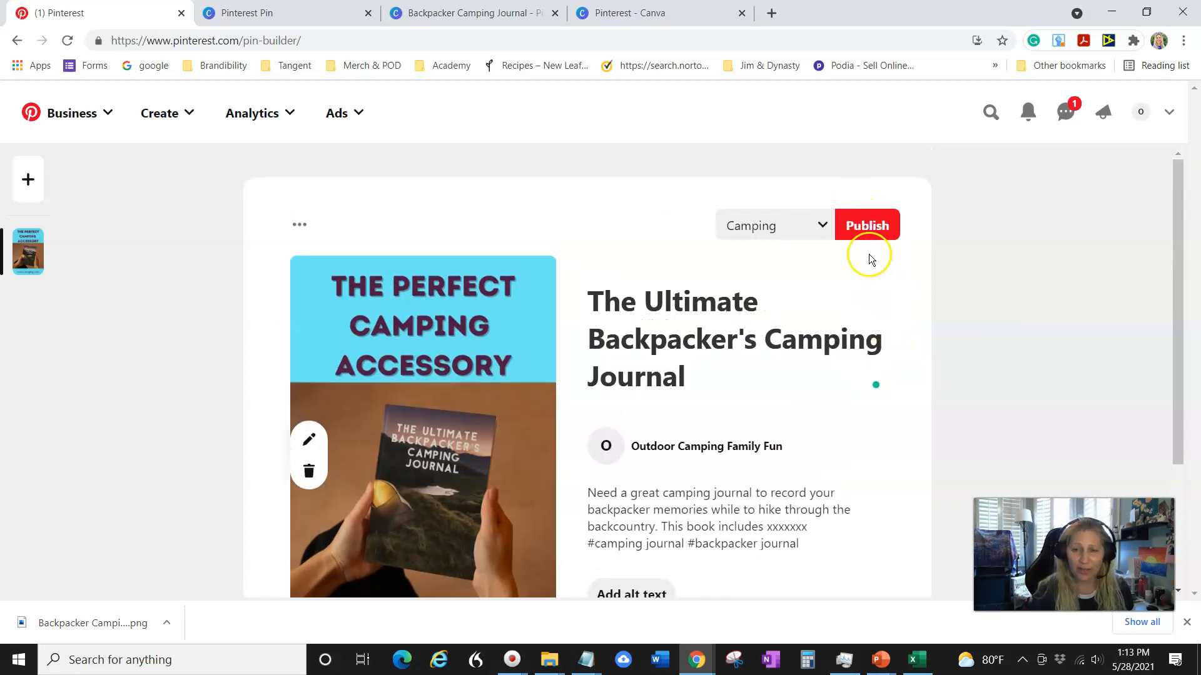
pyautogui.scroll(-3, 794, 343)
pyautogui.moveTo(720, 452); pyautogui.dragTo(571, 434)
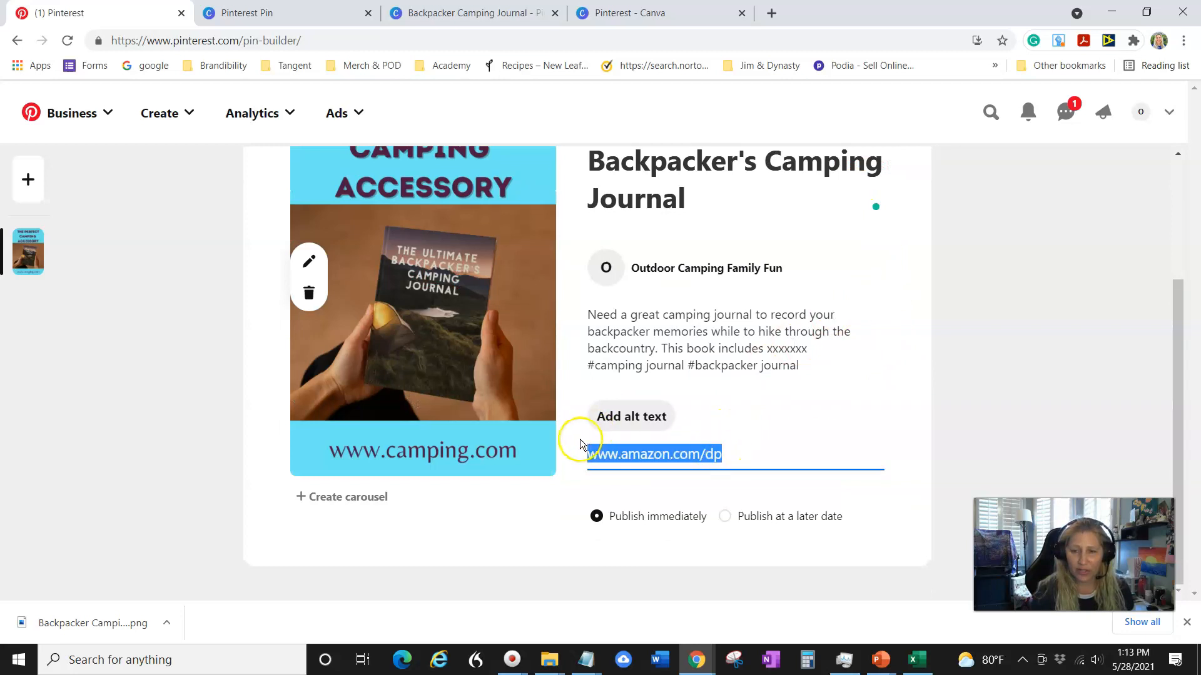
pyautogui.press('BackSpace')
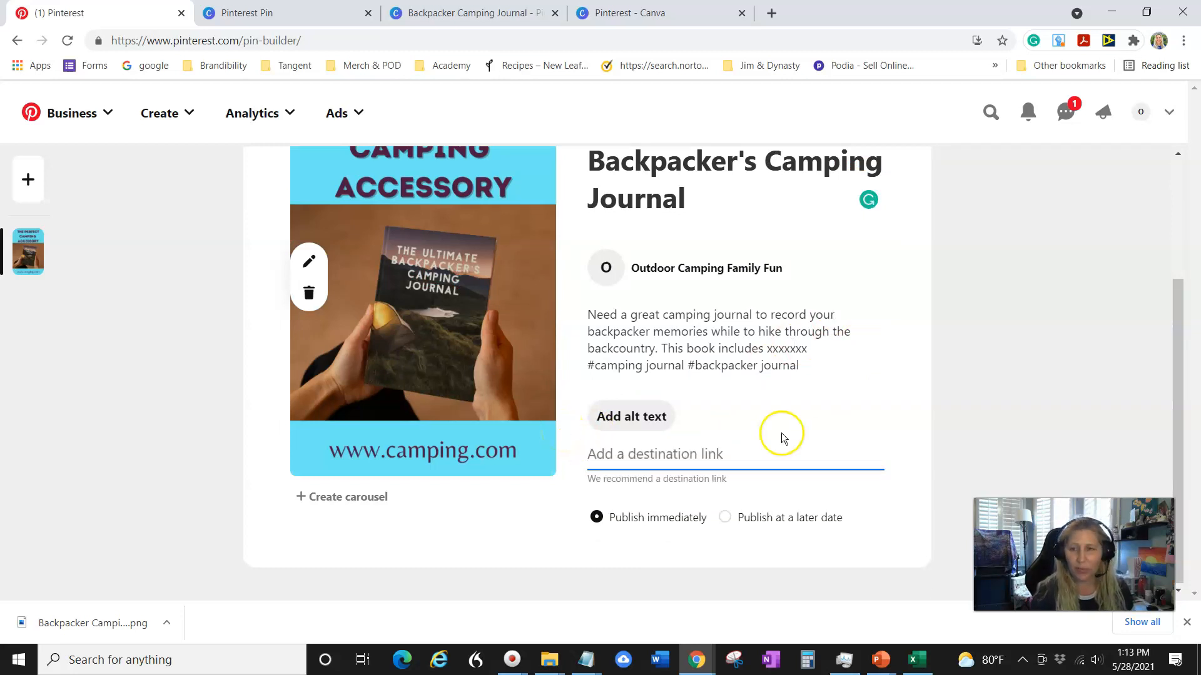
# - Publish the camping journal pin and open the published pin's page
pyautogui.scroll(3, 782, 434)
pyautogui.click(862, 229)
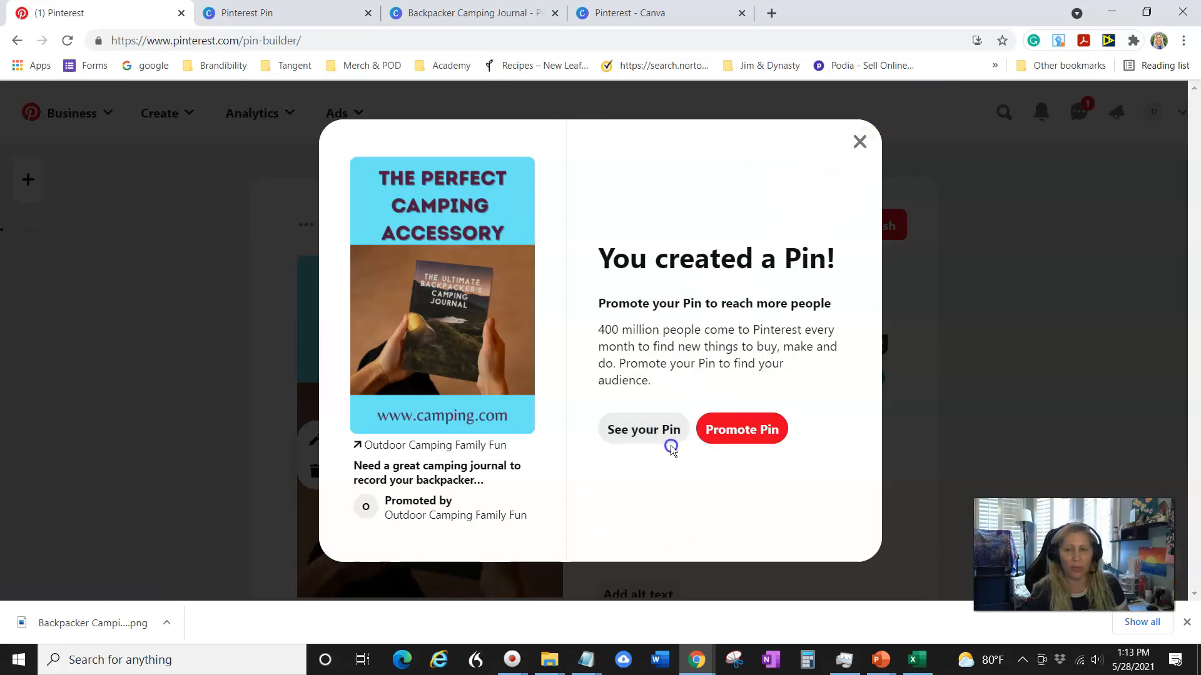
pyautogui.click(633, 423)
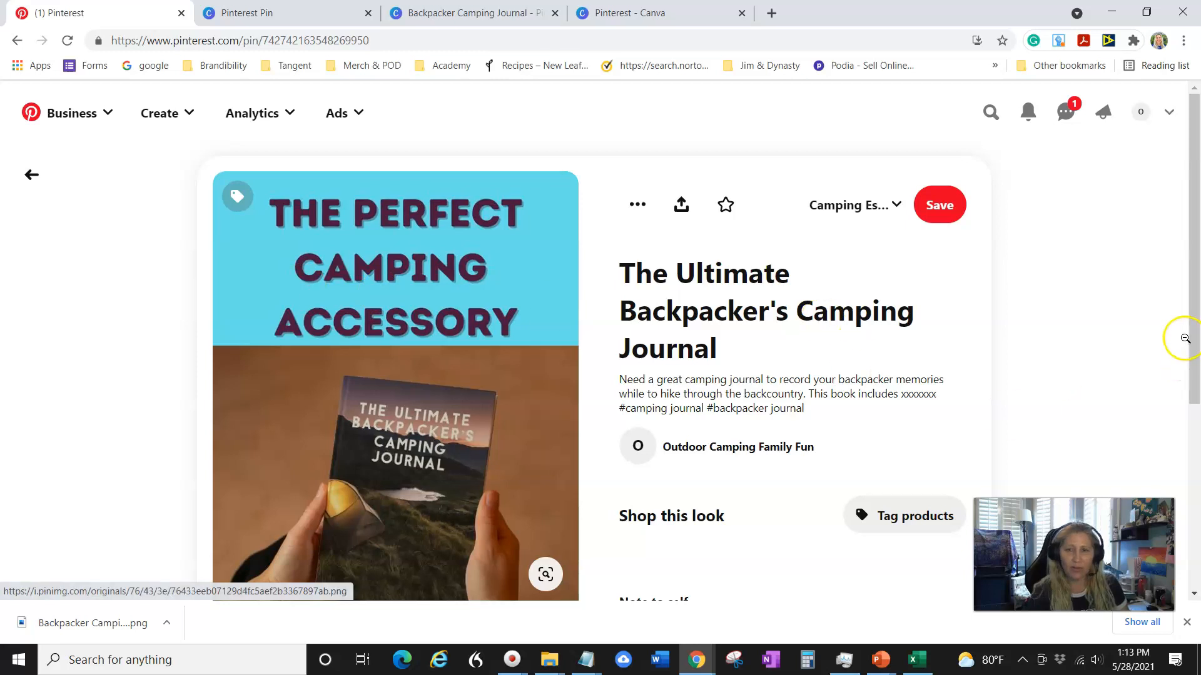
# - Examine the published pin's full image, title, description and hashtags
pyautogui.scroll(-3, 1112, 324)
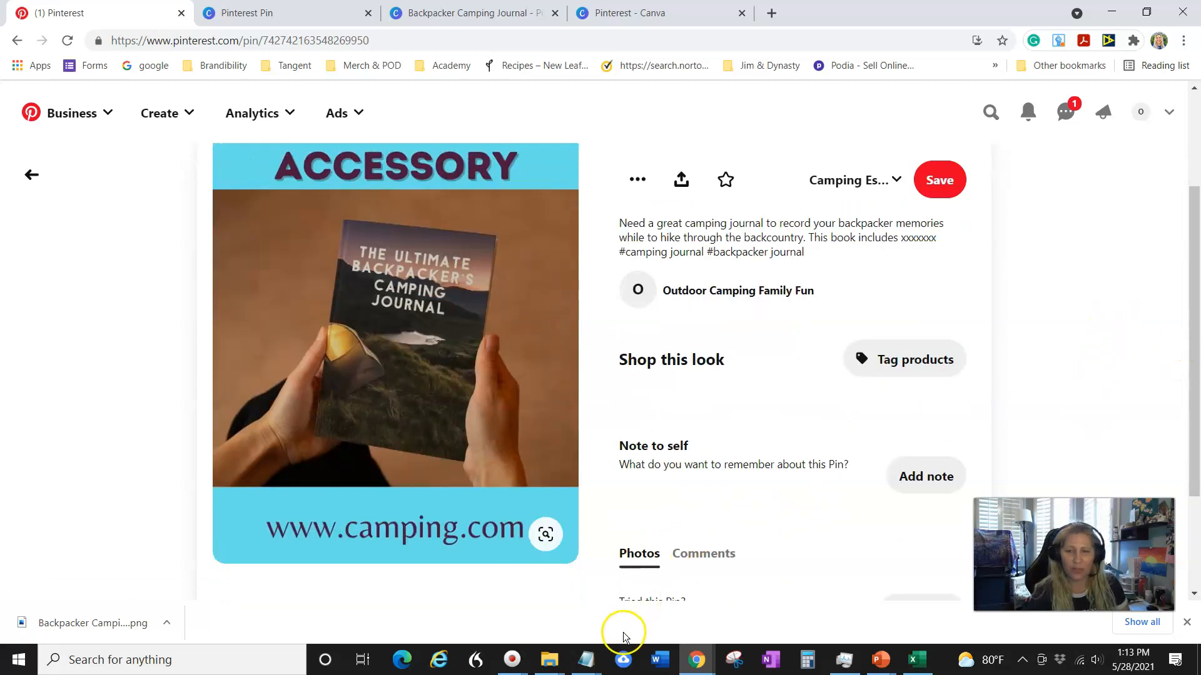
pyautogui.scroll(3, 540, 371)
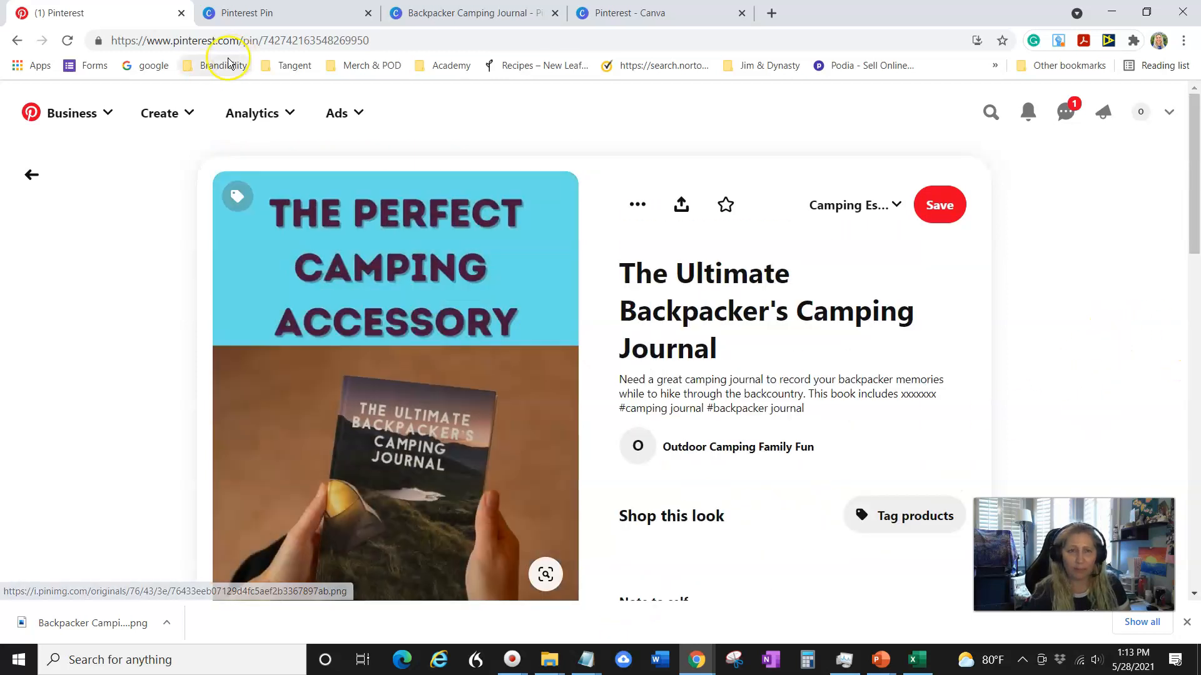
pyautogui.scroll(-3, 136, 438)
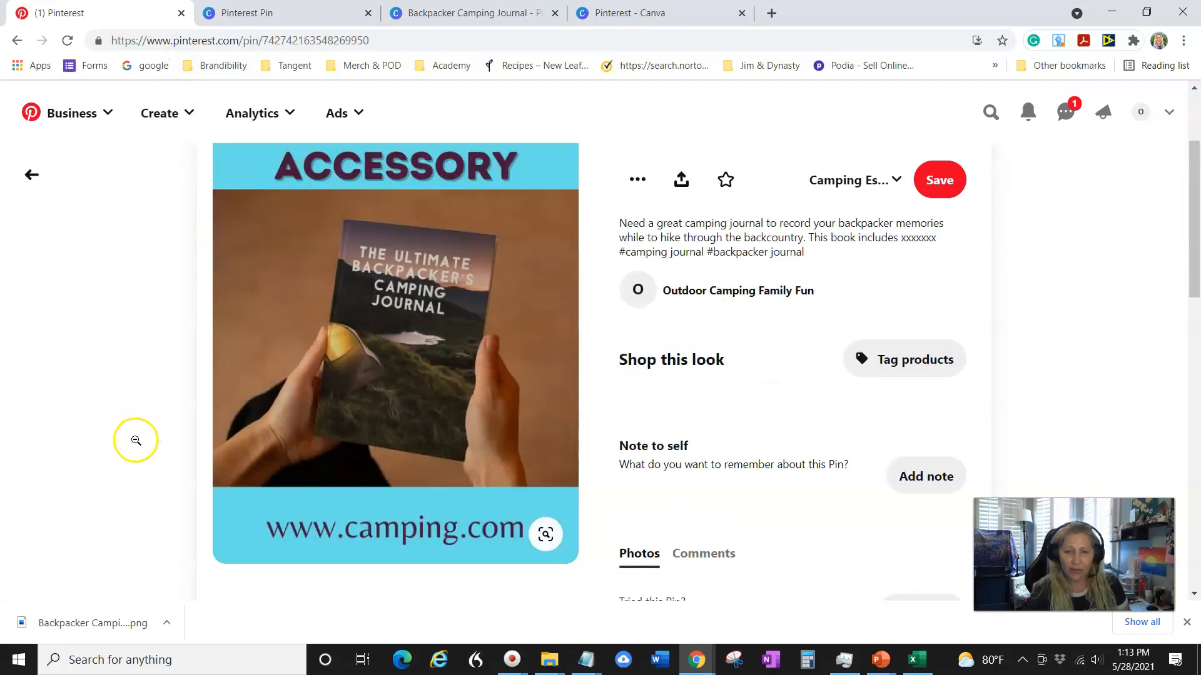
pyautogui.scroll(3, 135, 441)
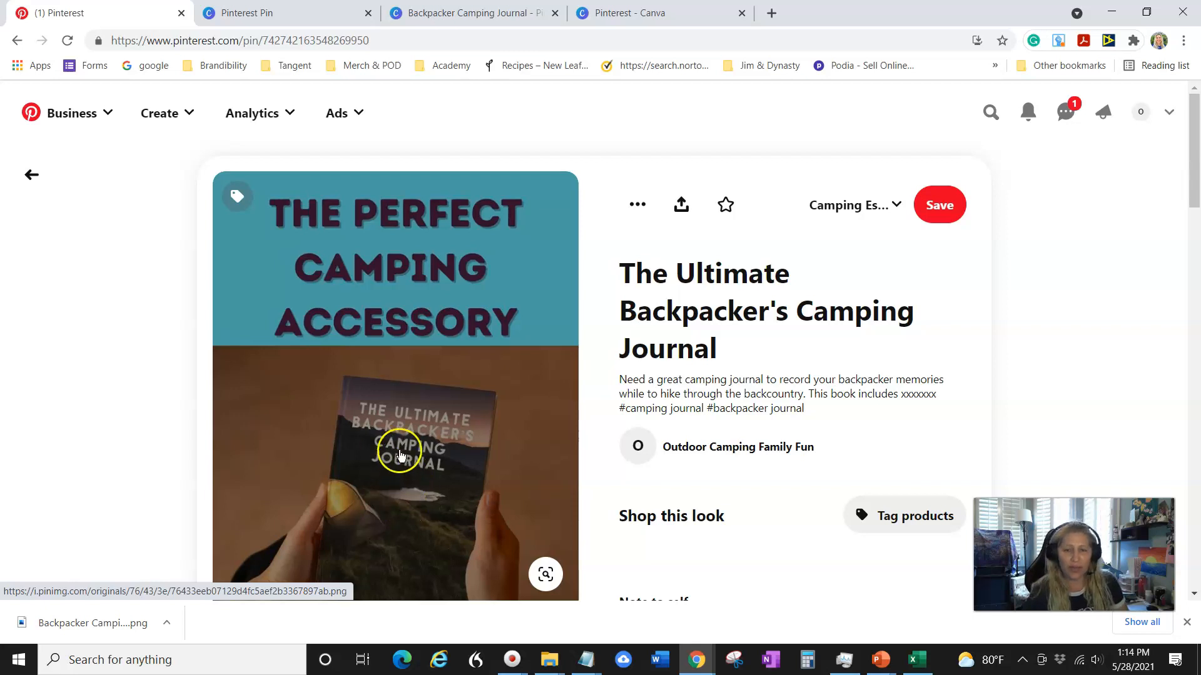
pyautogui.scroll(-3, 394, 469)
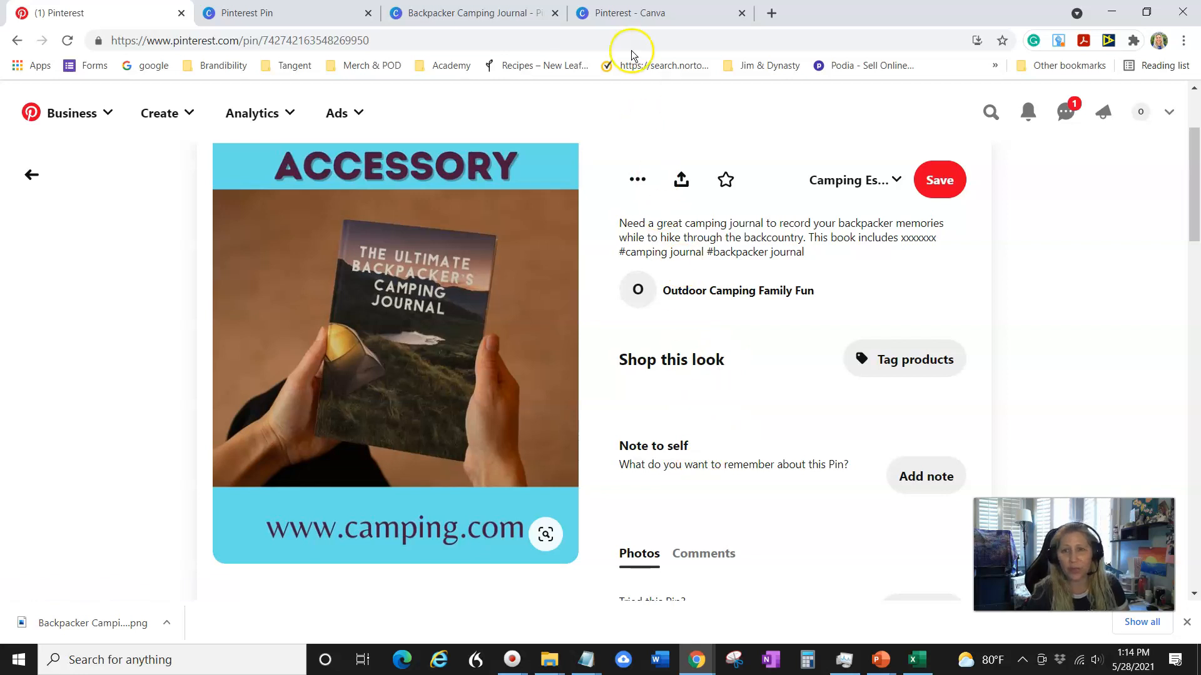
# - View the Pinterest template folder and the Backpacker Camping Journal design in Canva, and return to the published pin on Pinterest
pyautogui.click(633, 14)
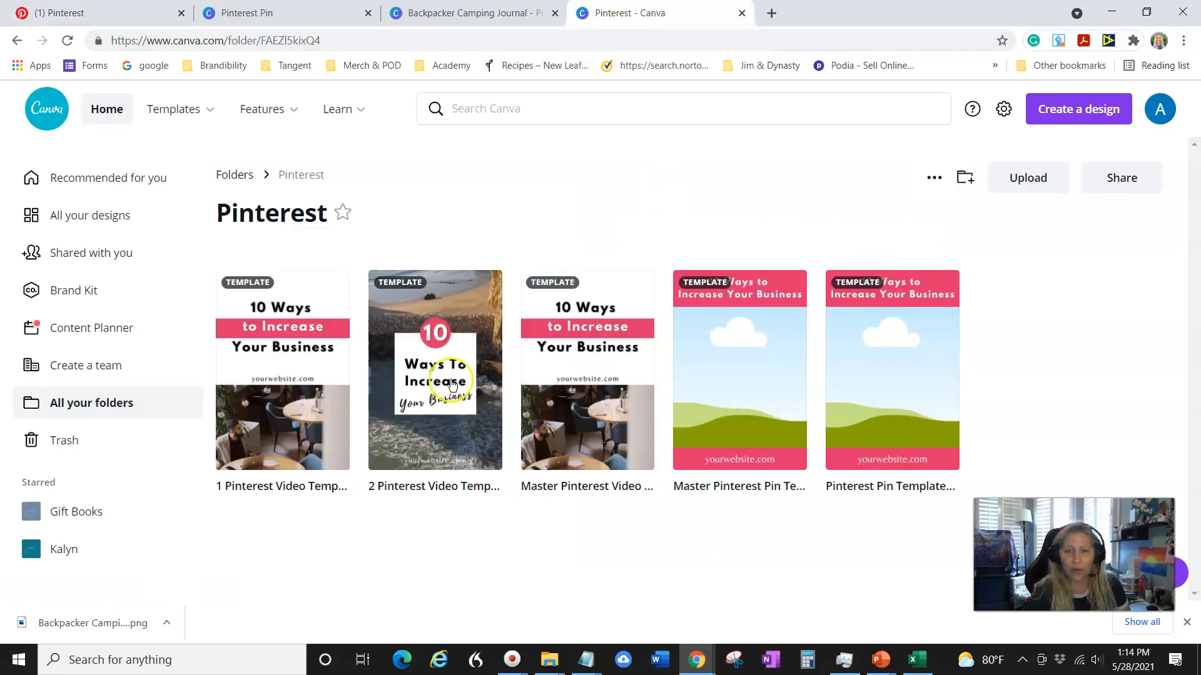
pyautogui.click(431, 21)
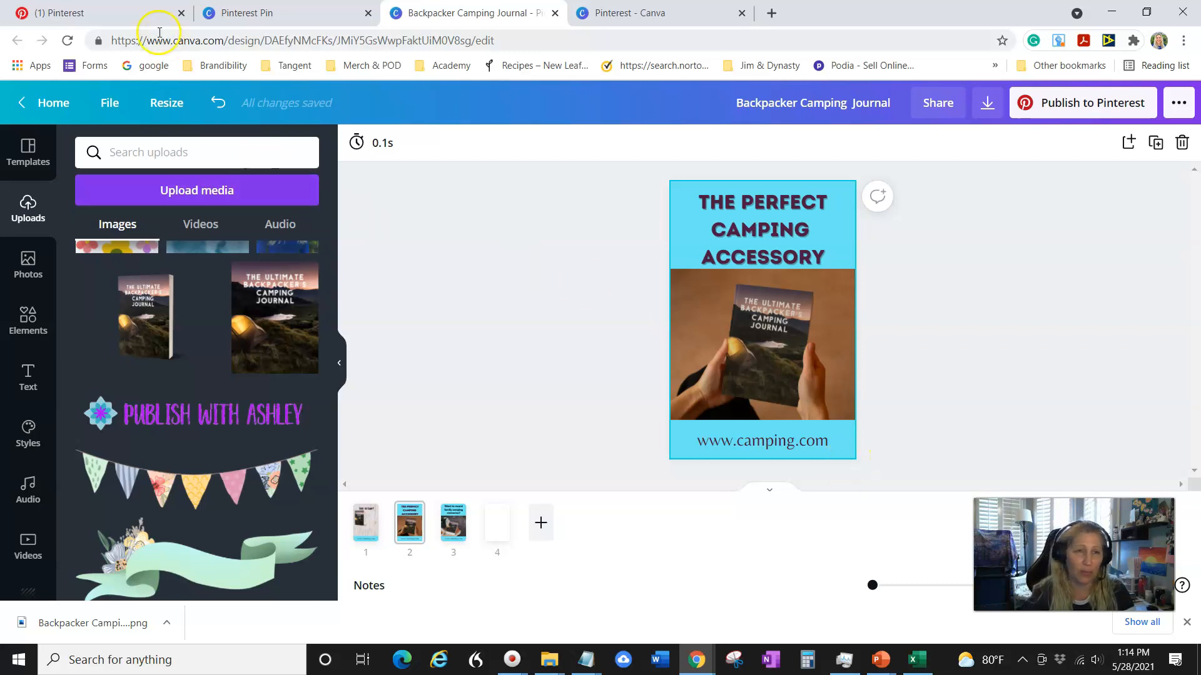
pyautogui.click(138, 20)
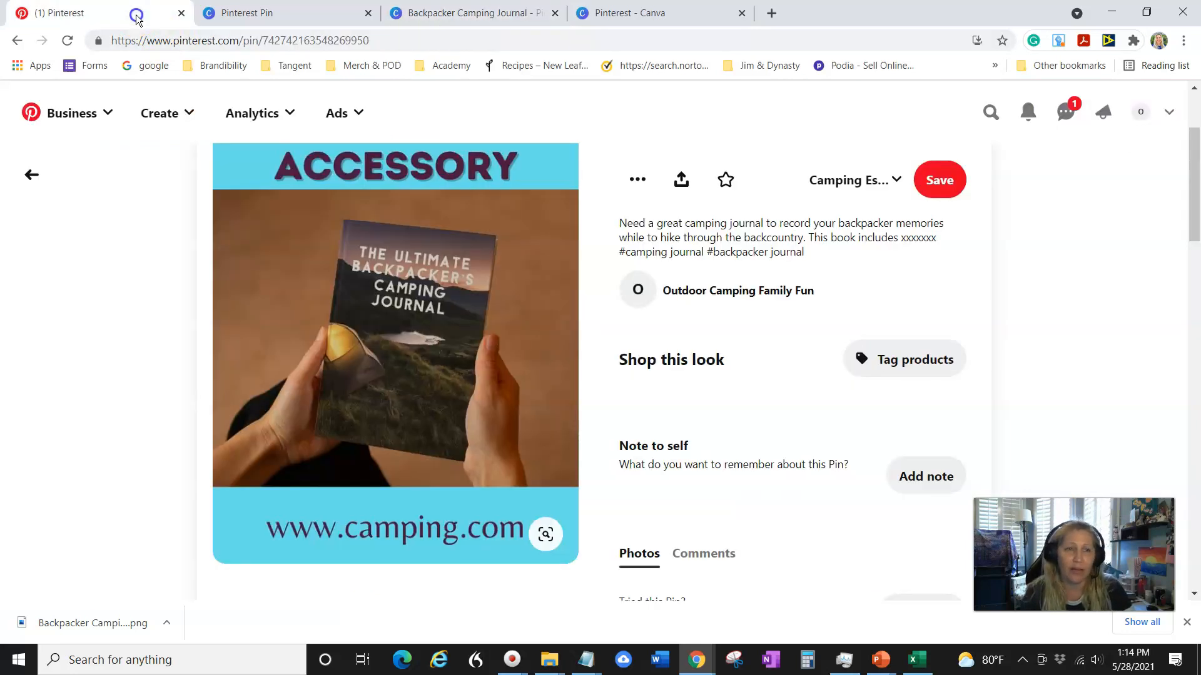